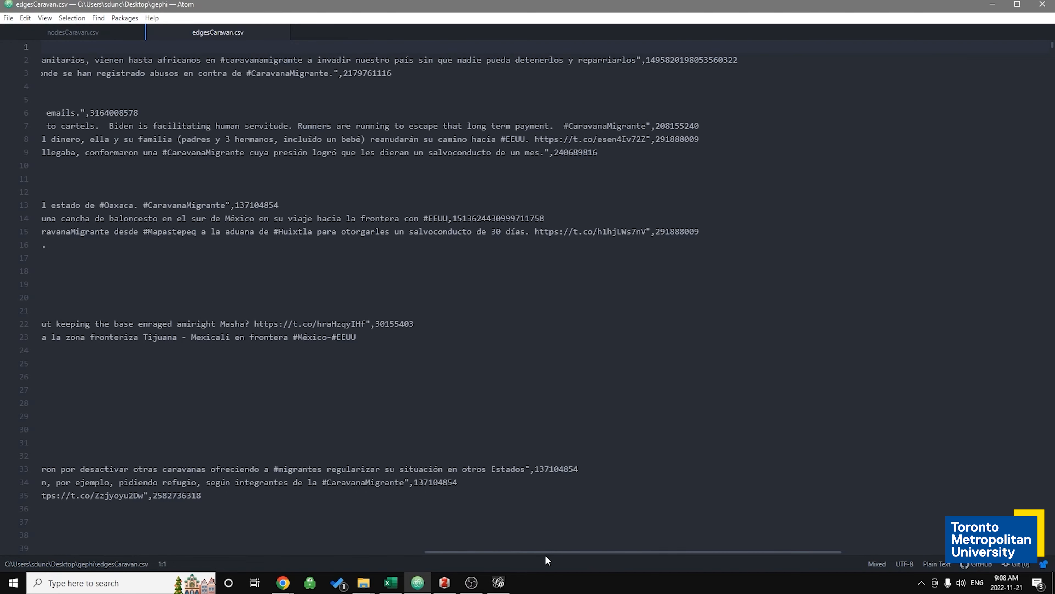
- Compare the Source, tweetText and Target columns in edgesCaravan.csv with the id and label columns in nodesCaravan.csv
left_click_drag(548, 550, 93, 554)
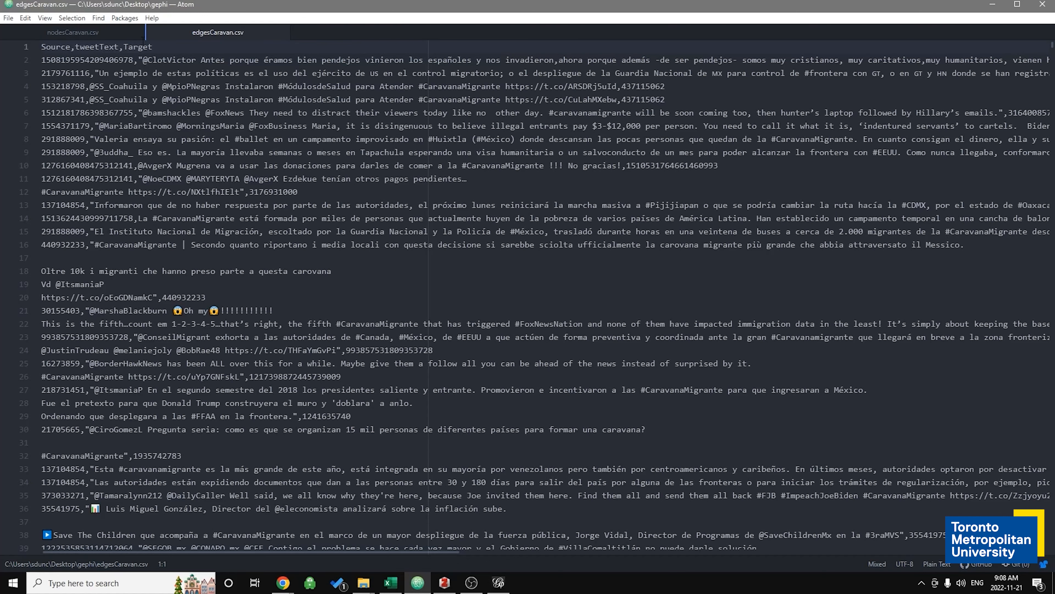
left_click(77, 30)
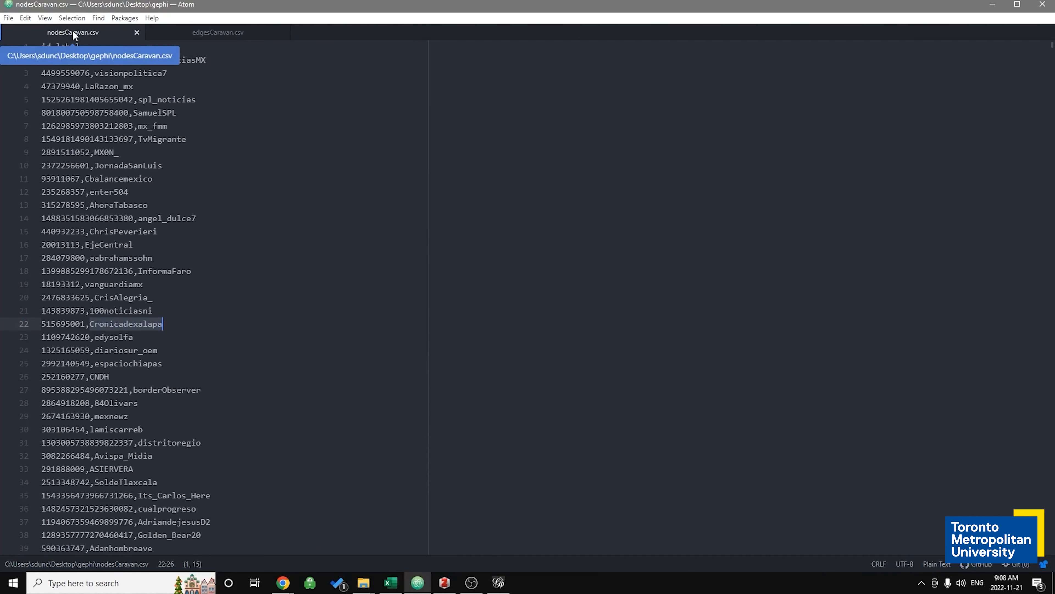
left_click(206, 30)
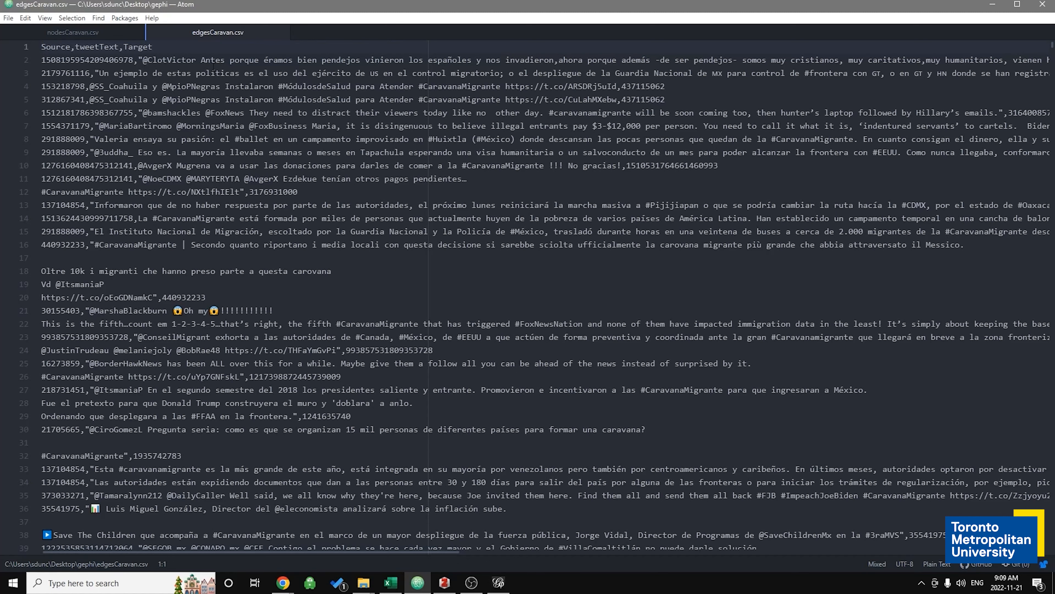
left_click(83, 31)
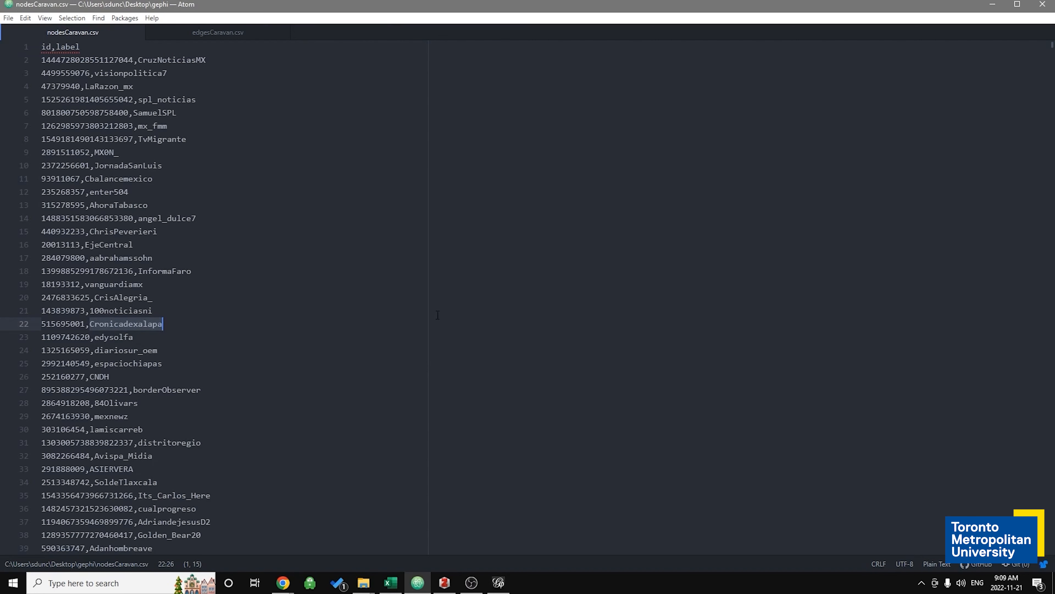
- Switch to Excel and review the first columns and rows of the queryCaravanSince_20160101 tweet table
left_click(393, 582)
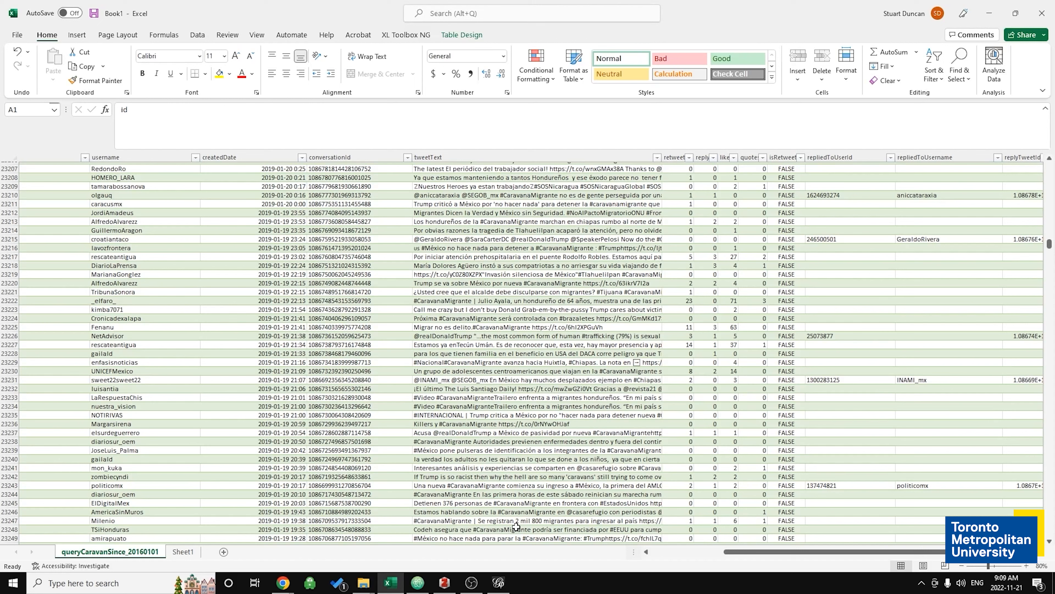
left_click(720, 554)
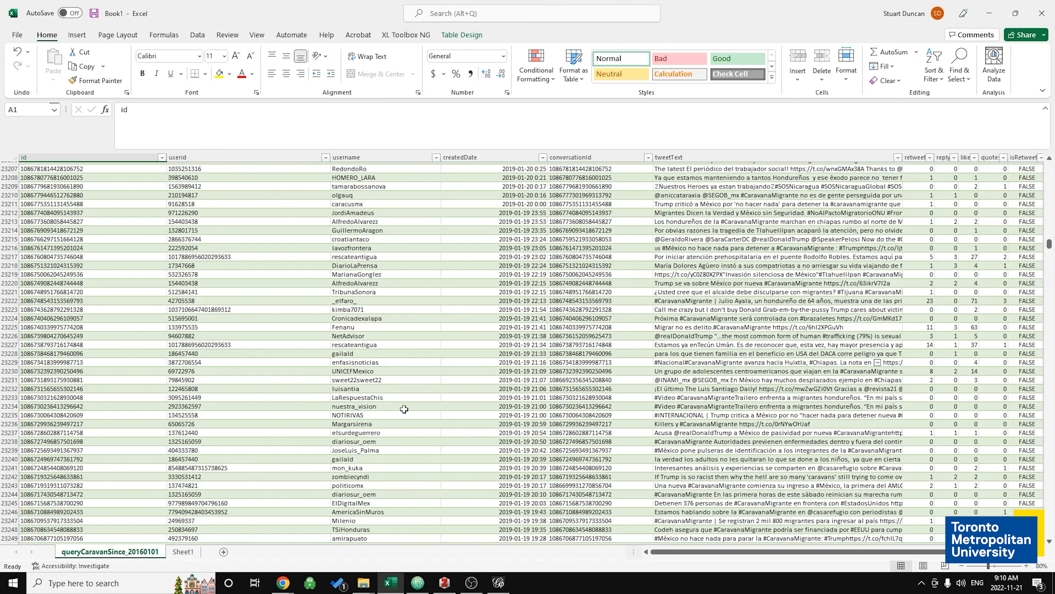
scroll(624, 444, "up", 13)
scroll(646, 444, "up", 19)
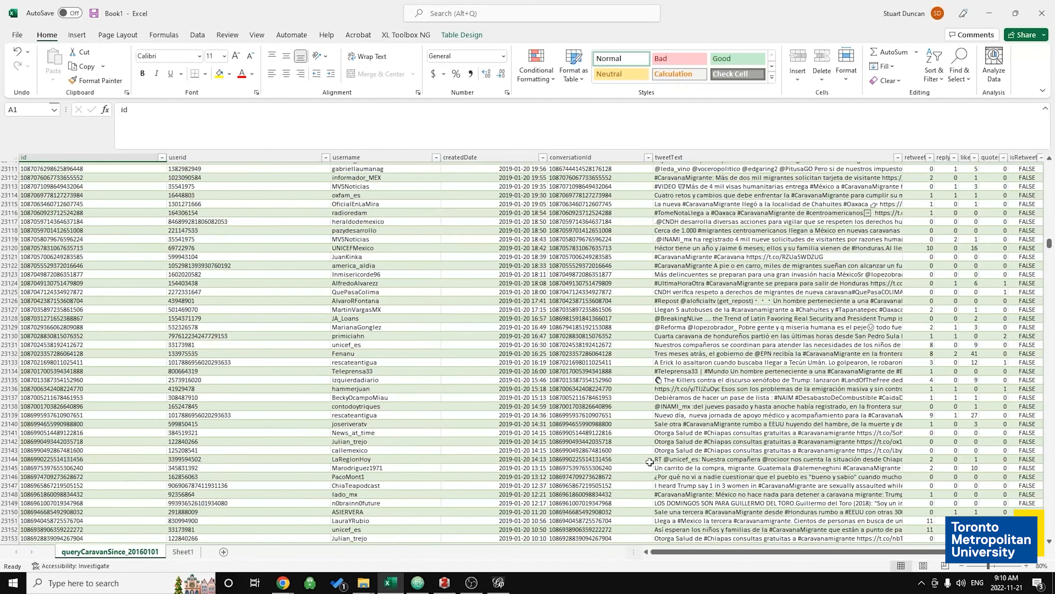
left_click_drag(1050, 245, 1050, 144)
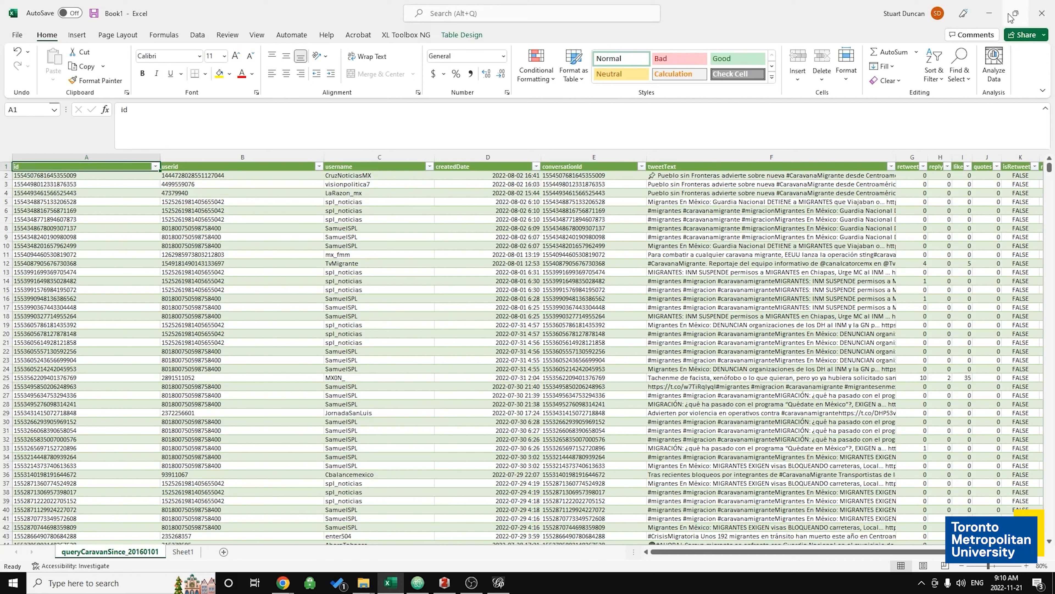
- Leave Excel for Gephi, dismiss the welcome window and create a new project
left_click(989, 14)
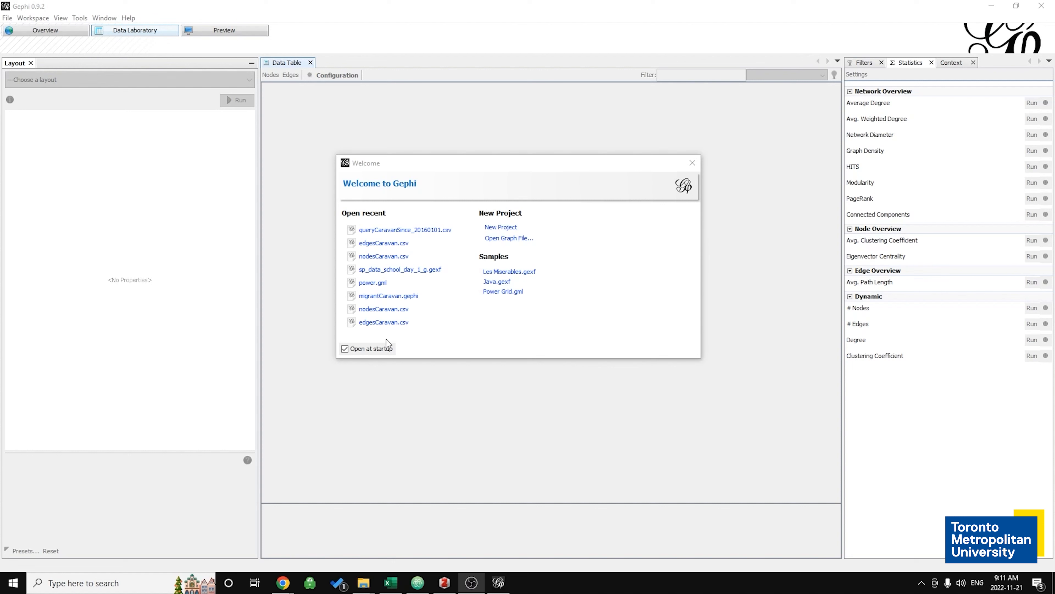
left_click(691, 162)
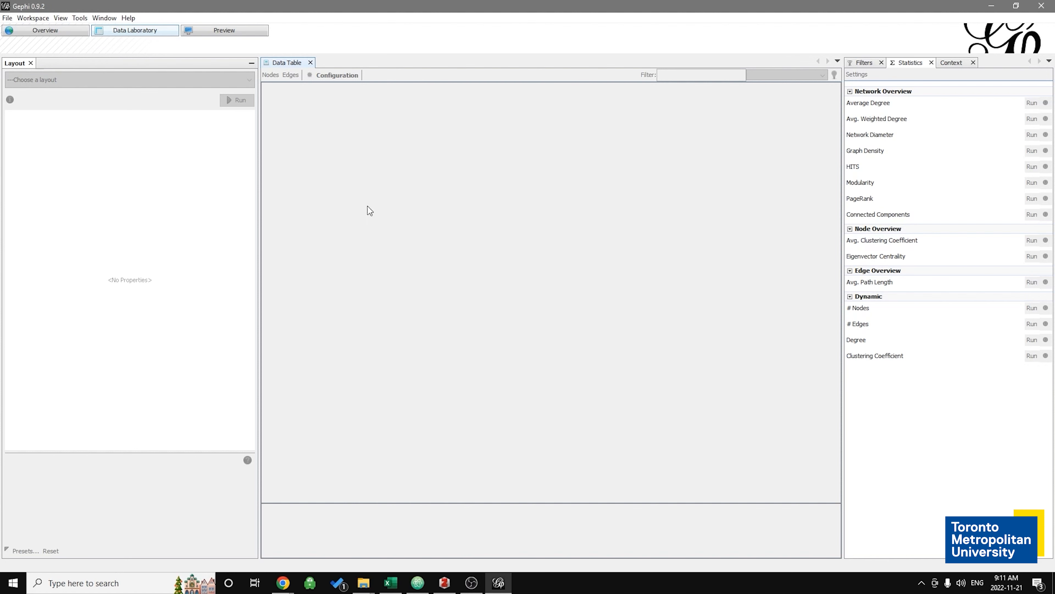
left_click(7, 18)
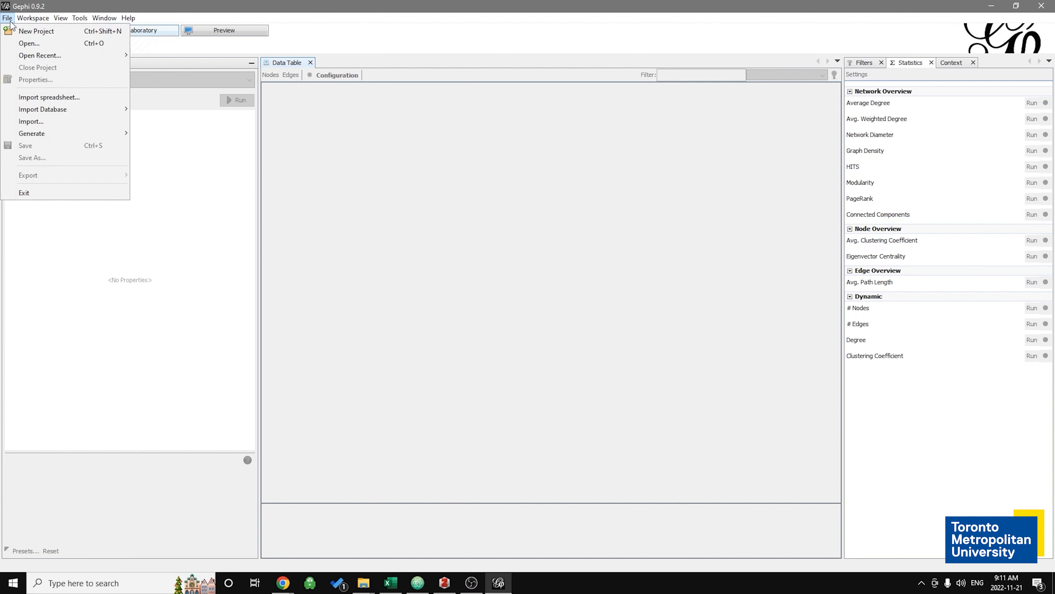
left_click(26, 32)
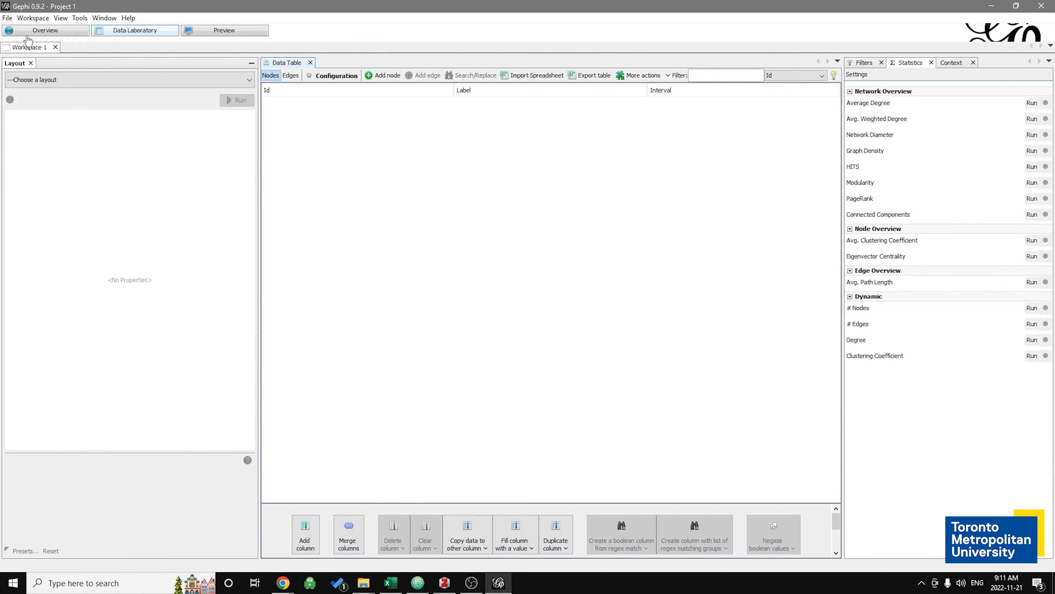
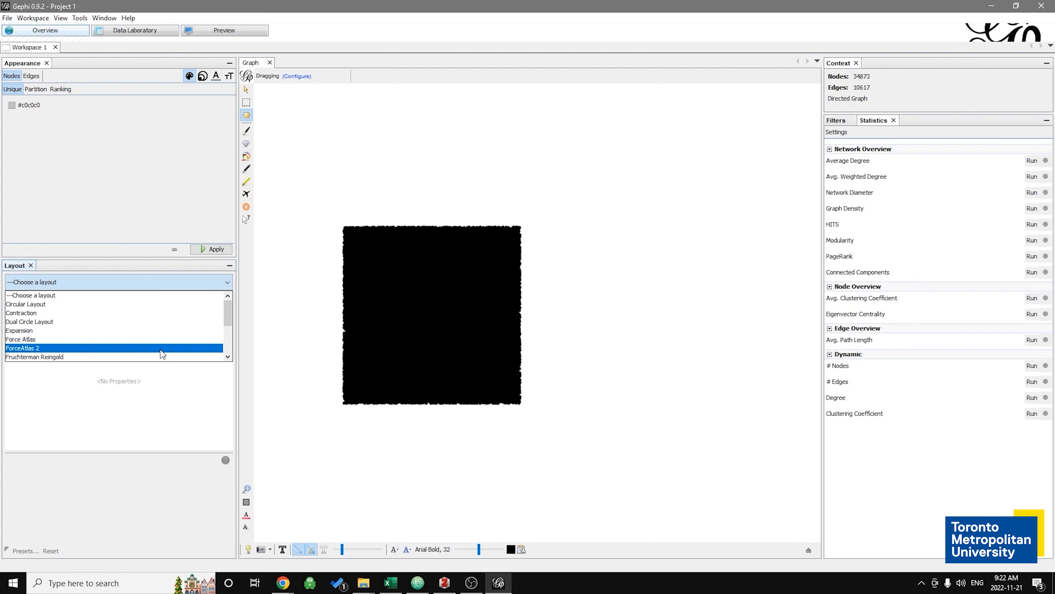
- Choose the ForceAtlas 2 layout for the graph and enlarge its properties area to show every setting
left_click(160, 349)
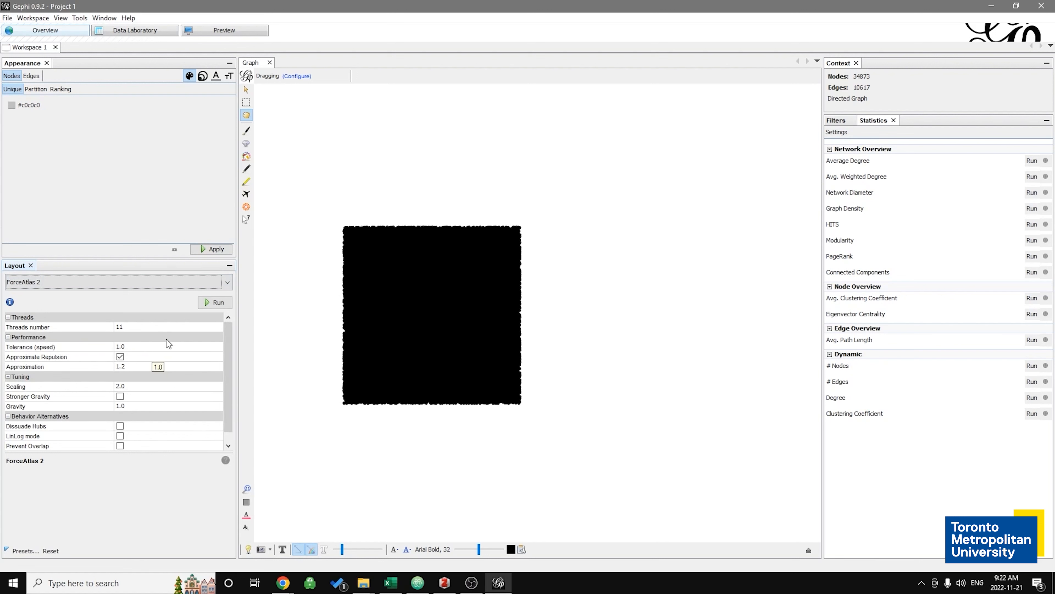
mouse_move(232, 361)
left_mouse_down()
mouse_move(232, 395)
mouse_move(237, 360)
left_mouse_up()
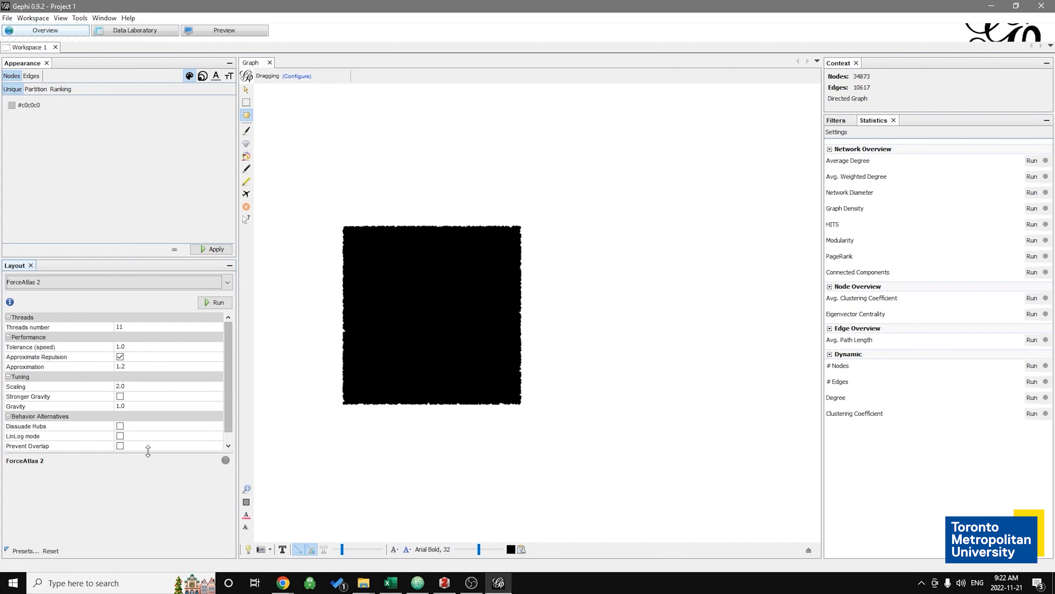
left_click_drag(152, 457, 160, 496)
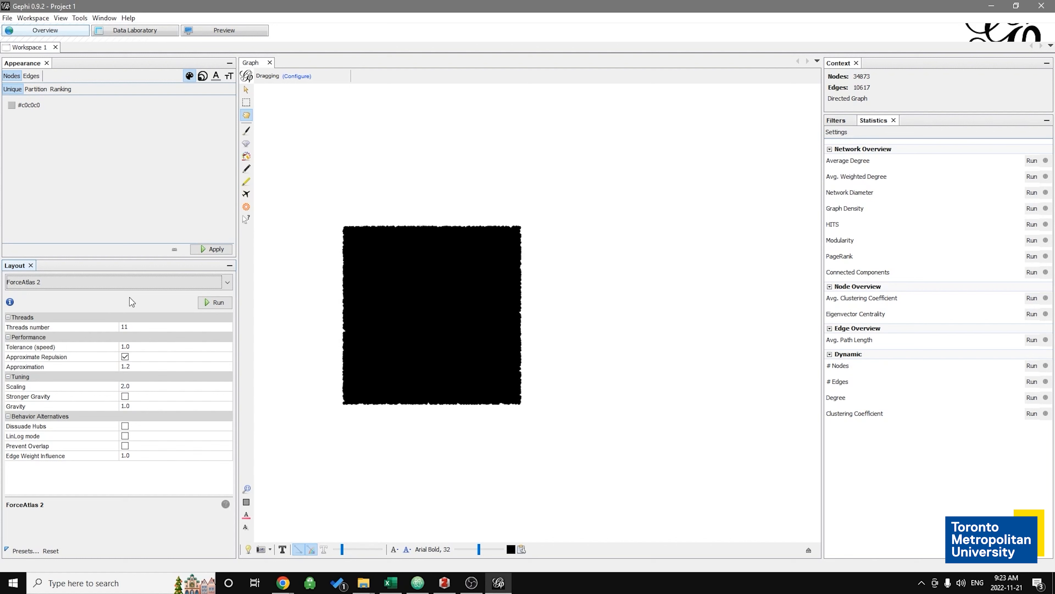
left_click(80, 284)
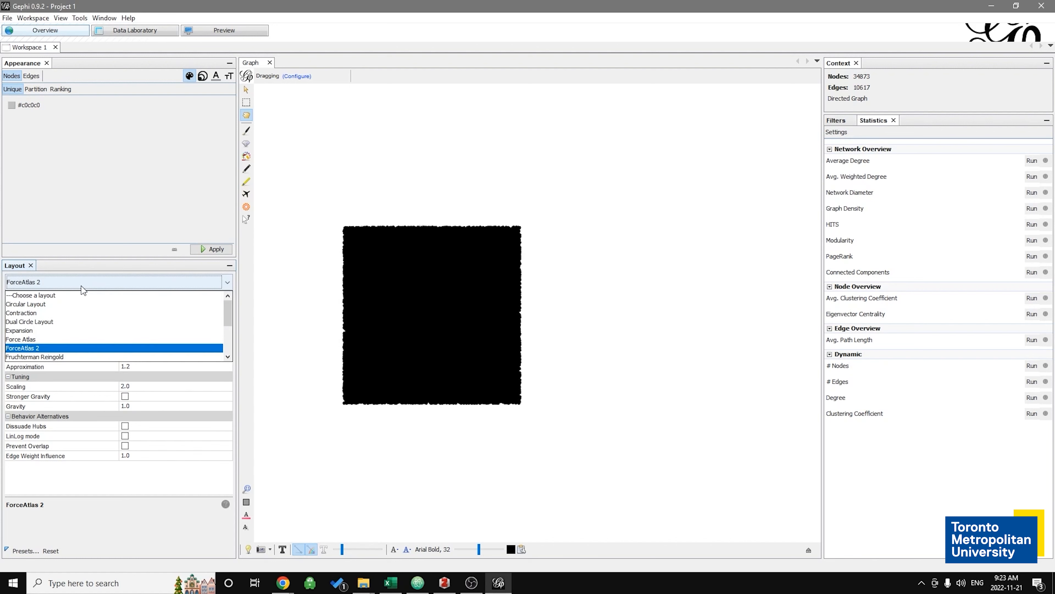
left_click(55, 351)
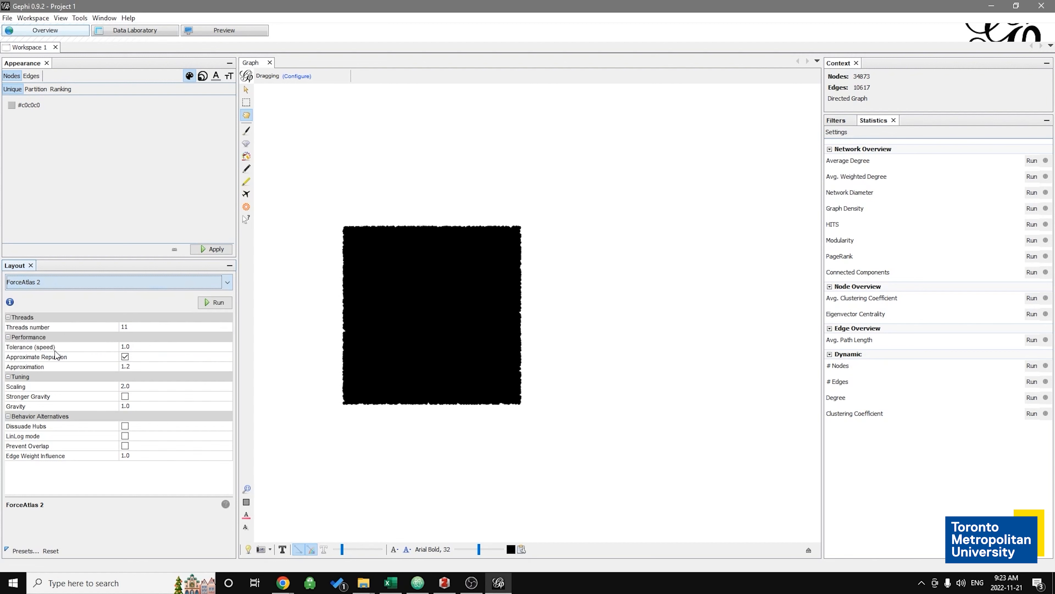
- Run the ForceAtlas 2 layout with its default settings, watch the nodes spread into clusters, and stop it
left_click(208, 303)
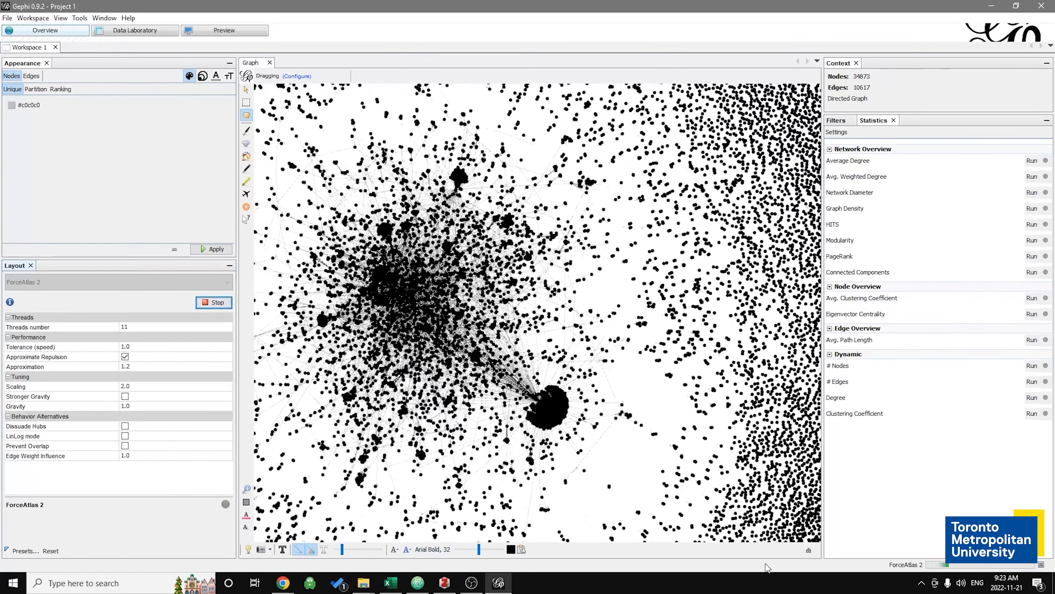
scroll(490, 378, "down", 5)
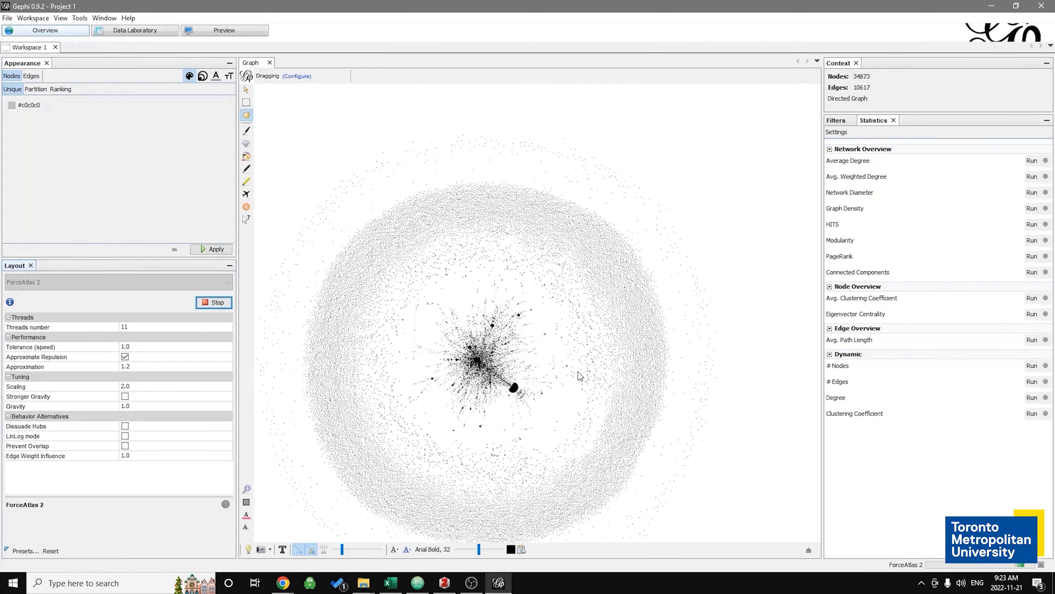
scroll(555, 375, "up", 2)
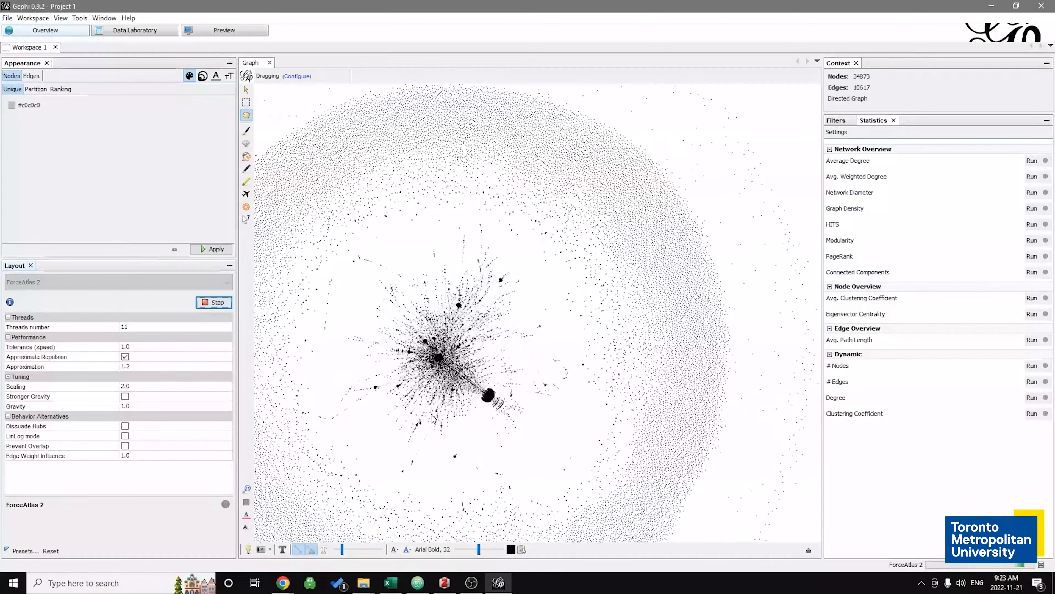
scroll(427, 470, "down", 3)
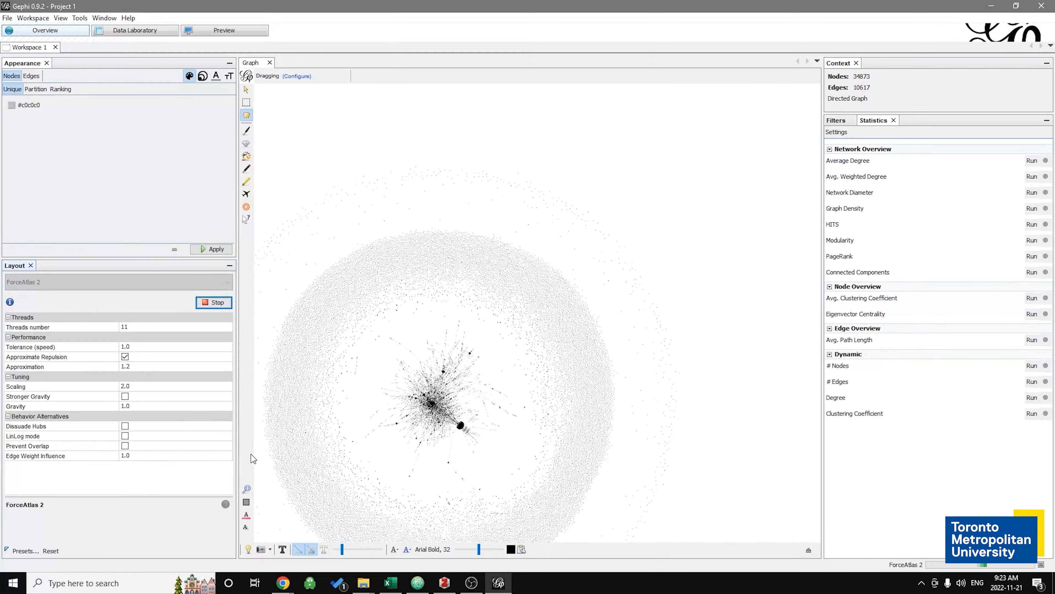
scroll(299, 446, "up", 2)
scroll(399, 439, "up", 5)
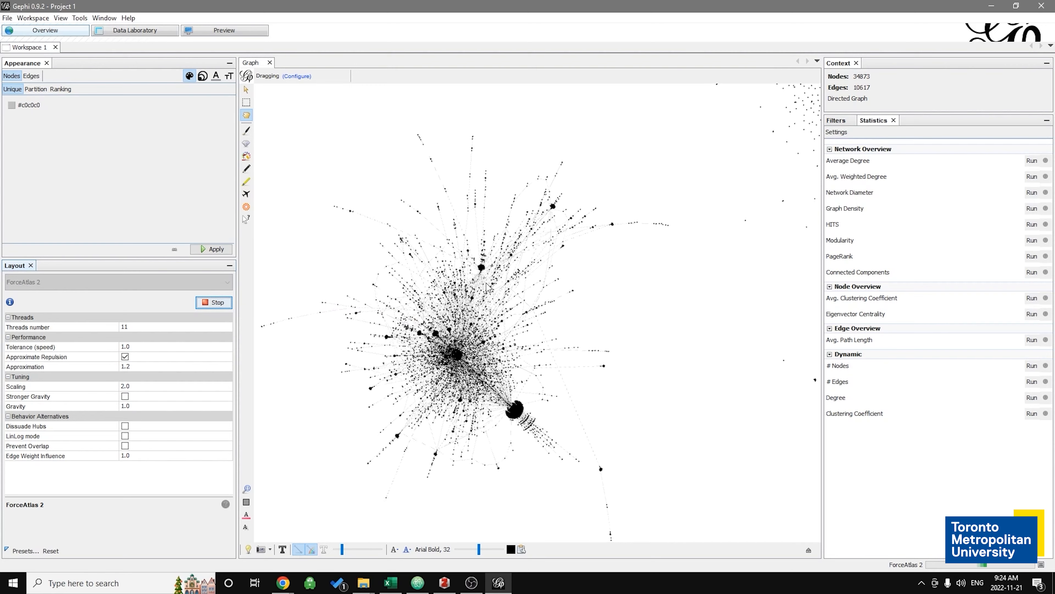
scroll(519, 374, "down", 3)
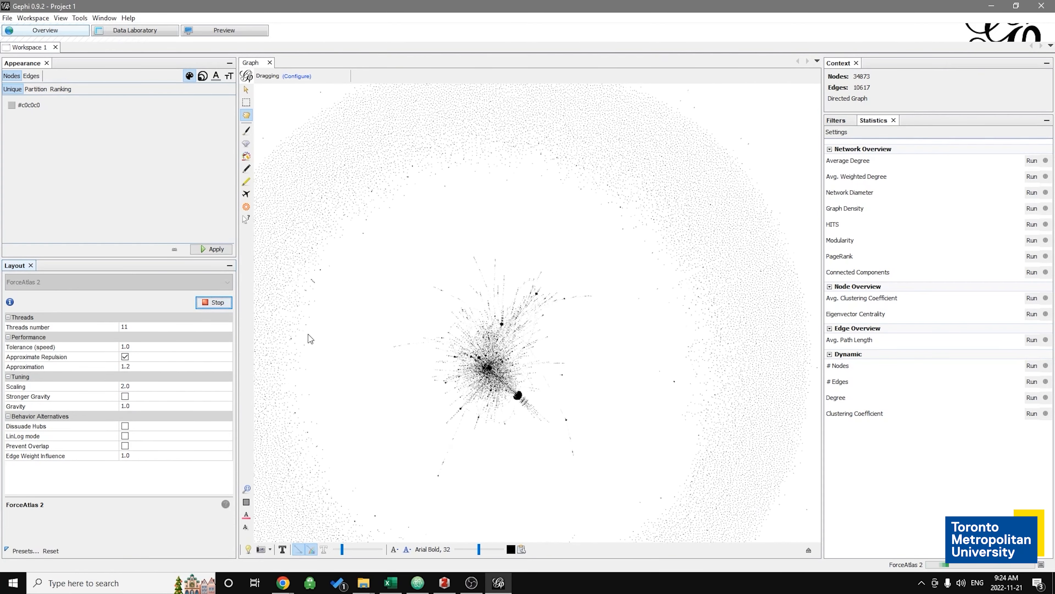
scroll(308, 334, "up", 2)
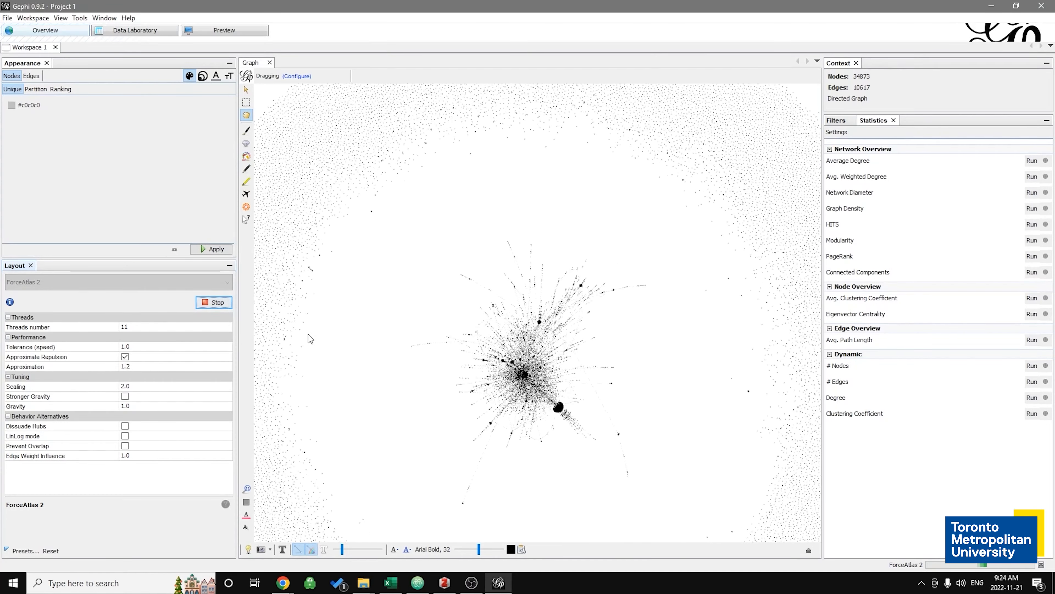
scroll(601, 392, "up", 2)
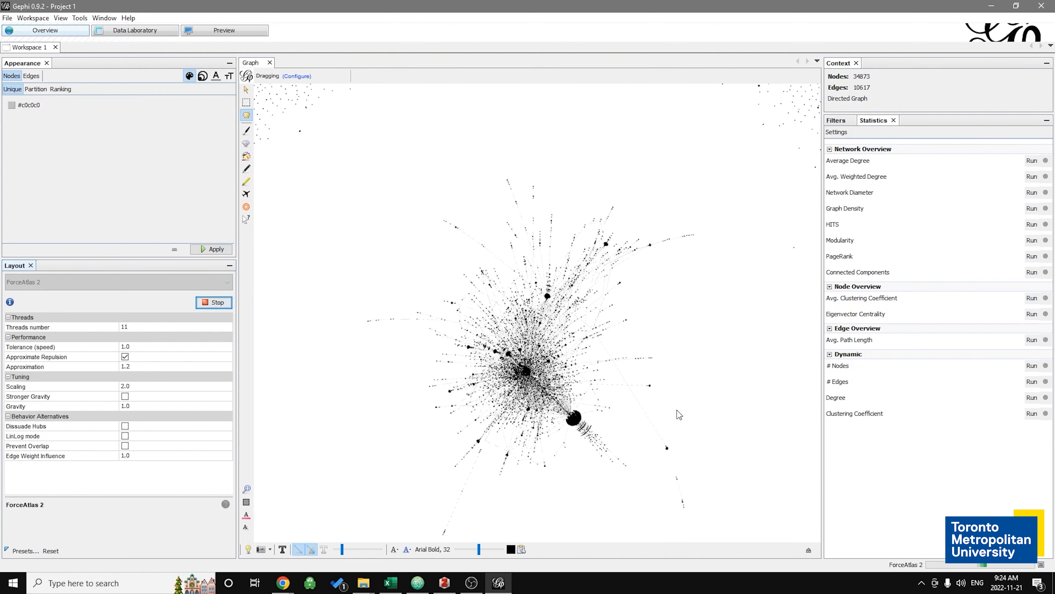
left_click(223, 307)
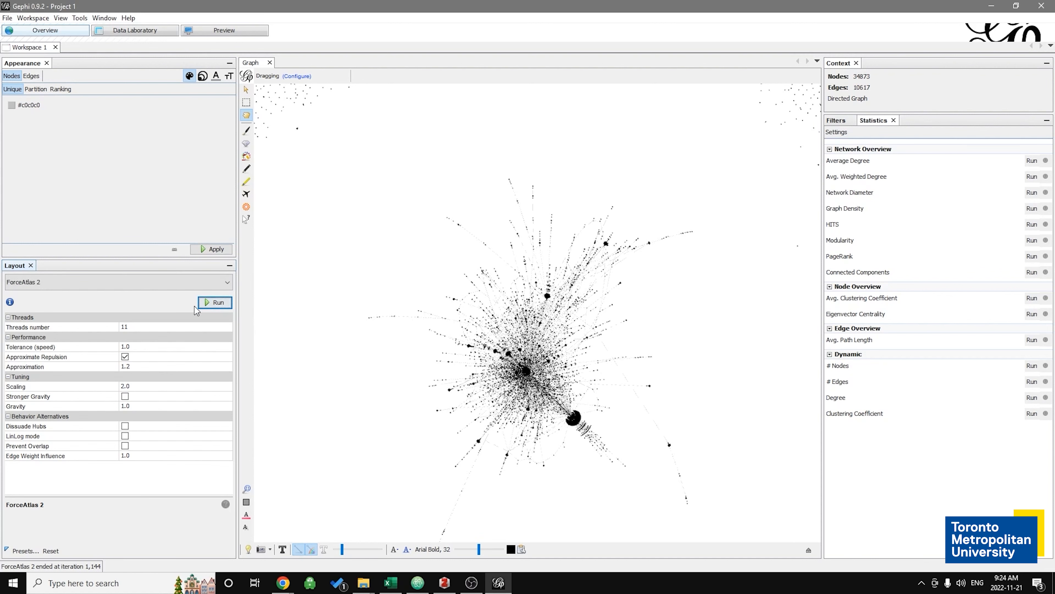
- Examine the laid-out network's outer ring, central cluster, large hubs and outlying branches
scroll(653, 391, "down", 4)
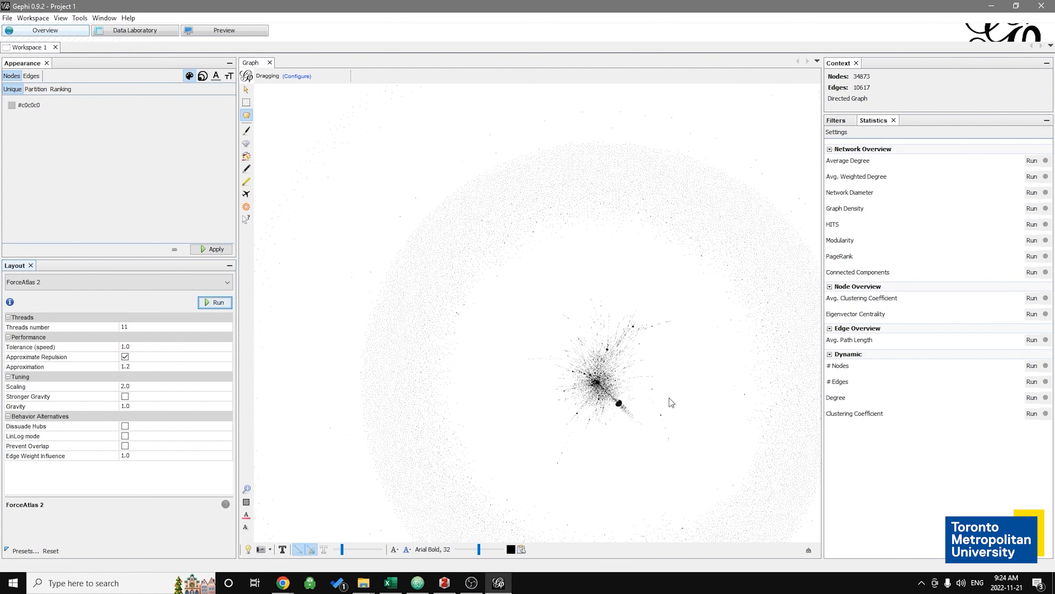
scroll(619, 382, "up", 5)
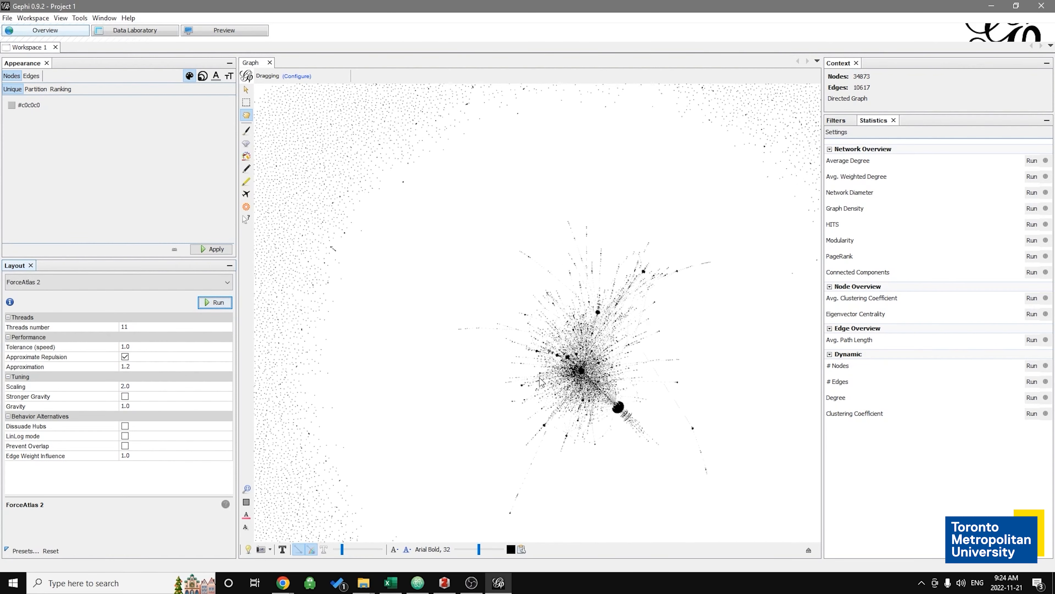
scroll(619, 385, "up", 5)
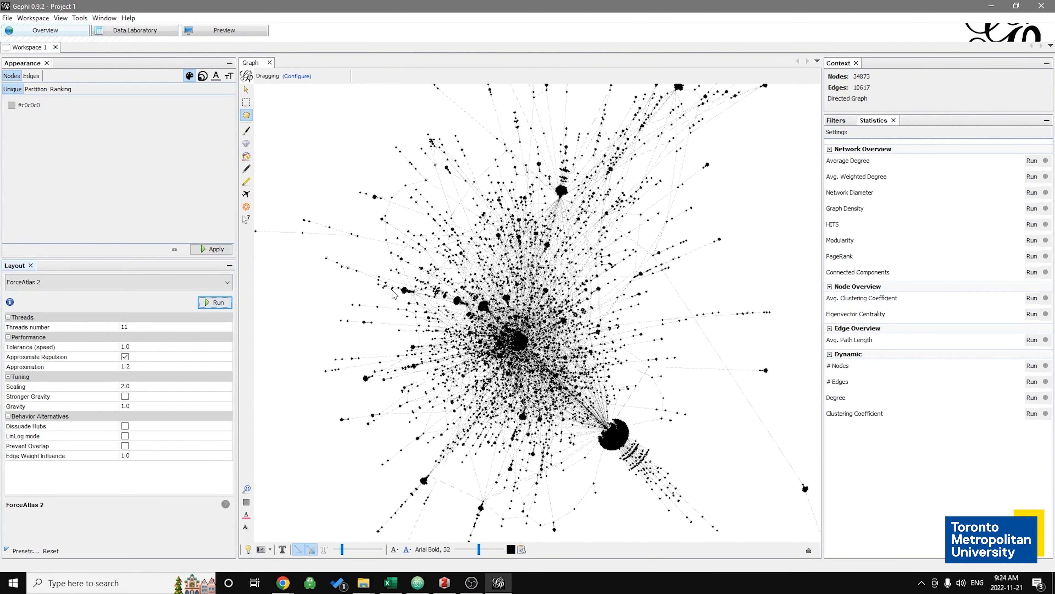
scroll(393, 294, "down", 5)
scroll(356, 308, "up", 6)
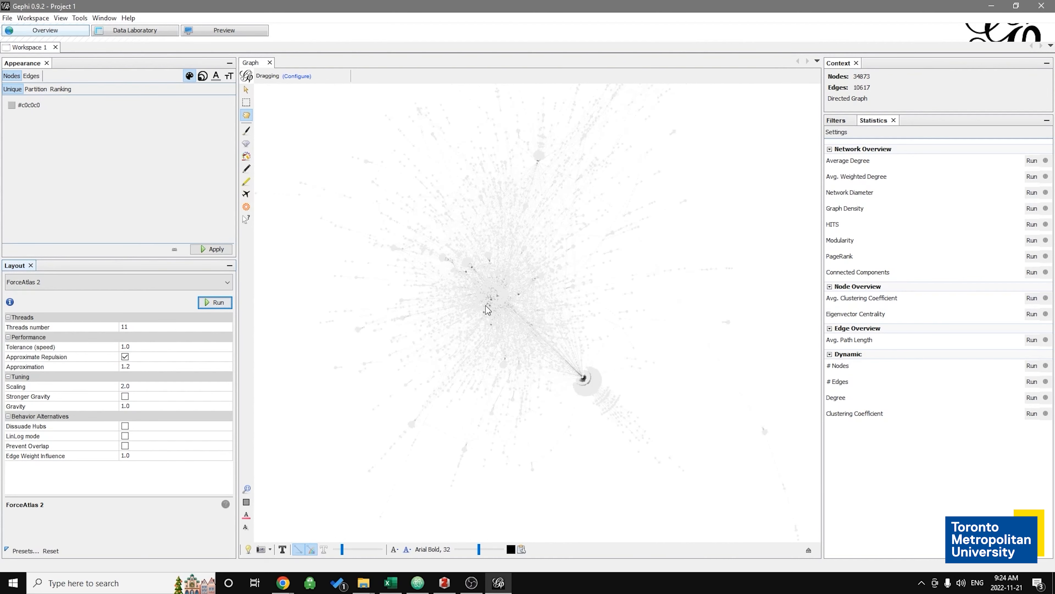
scroll(480, 303, "up", 4)
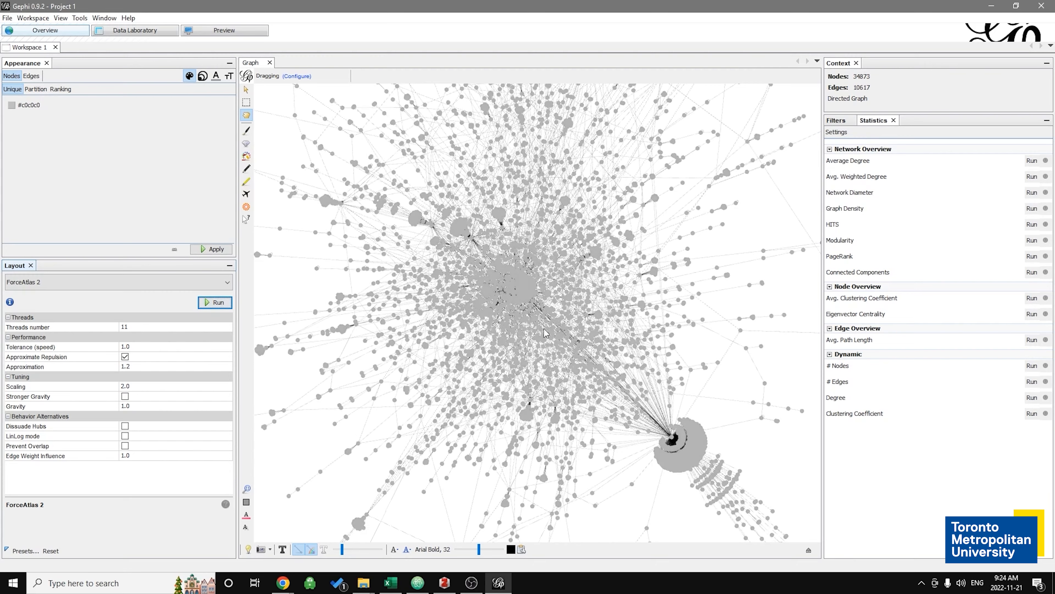
scroll(522, 310, "down", 5)
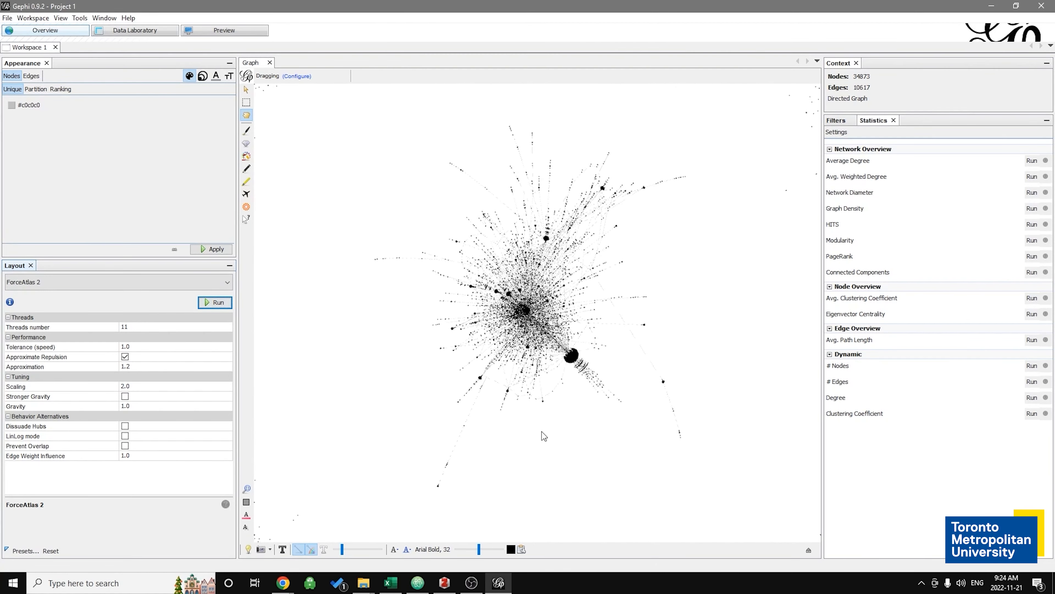
scroll(501, 372, "up", 6)
scroll(460, 402, "up", 6)
scroll(465, 399, "down", 5)
scroll(515, 366, "up", 3)
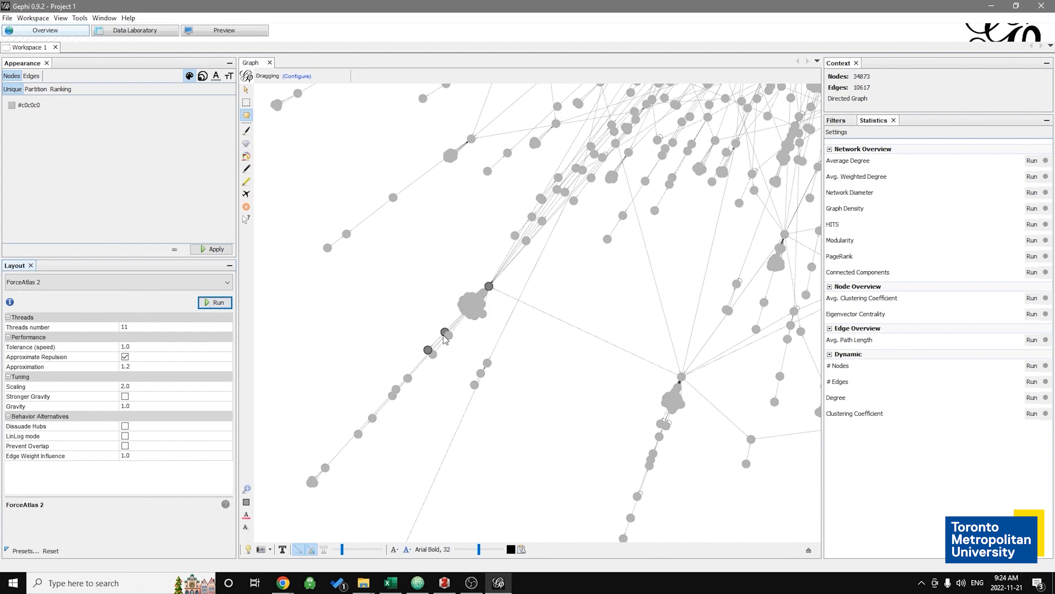
scroll(529, 342, "down", 6)
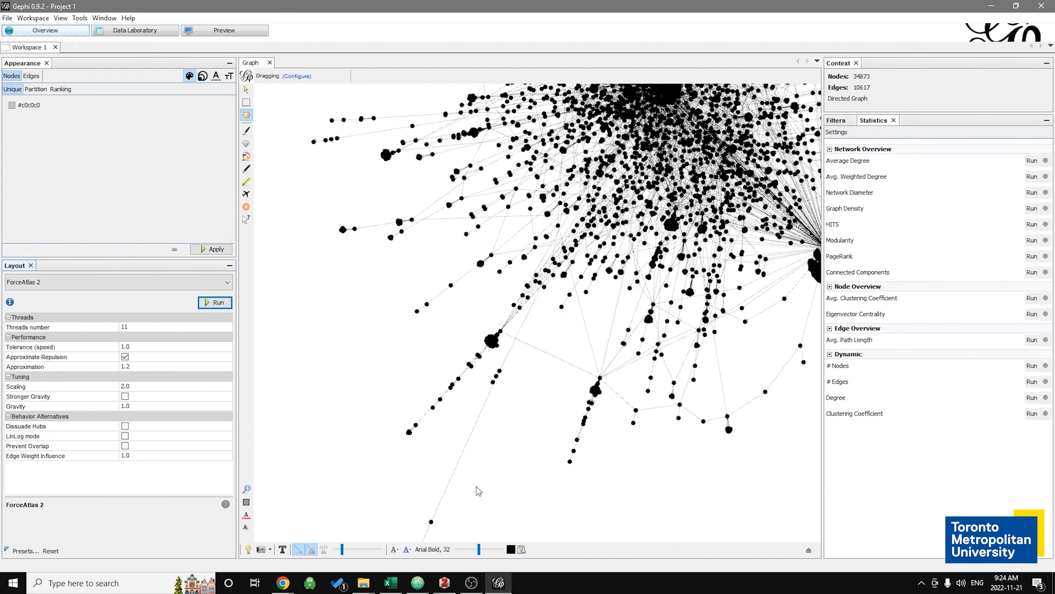
- Pull one node out of the chain on the network's lower-left branch and inspect the directed edges joining it to its neighbours
scroll(468, 434, "up", 8)
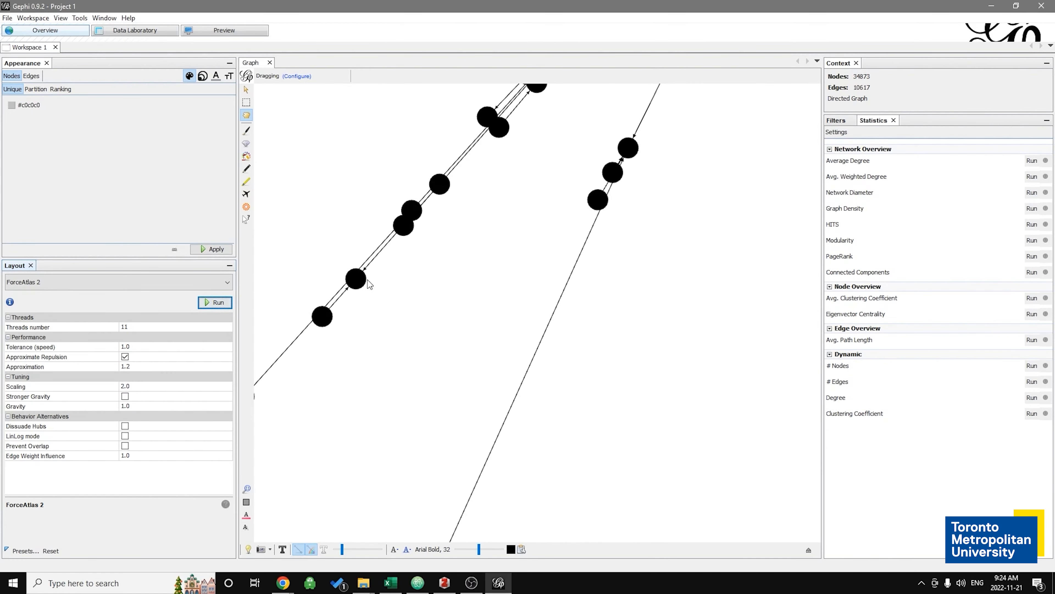
left_click_drag(375, 297, 433, 333)
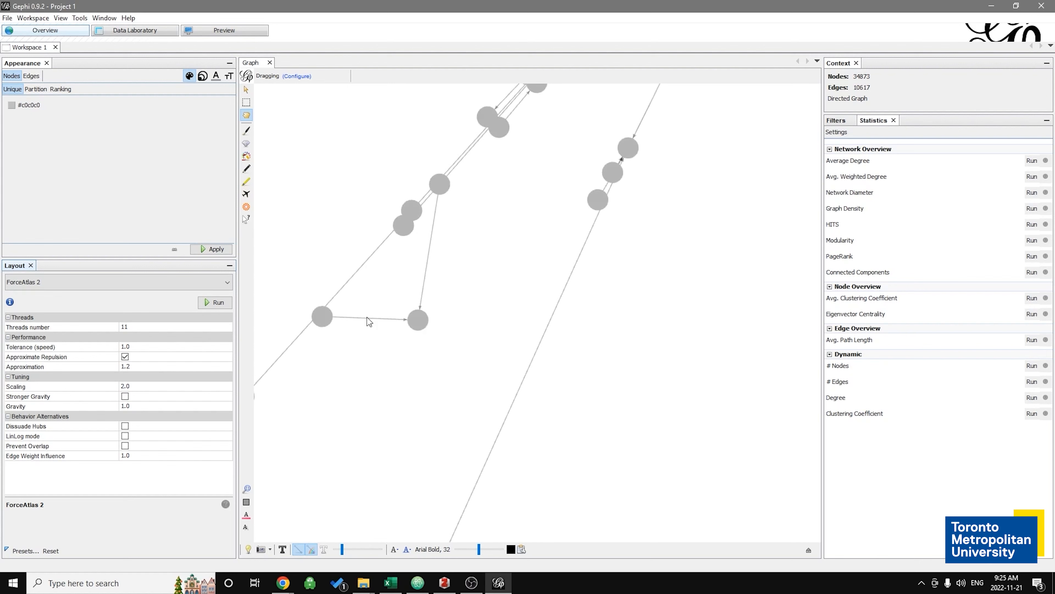
scroll(416, 324, "up", 5)
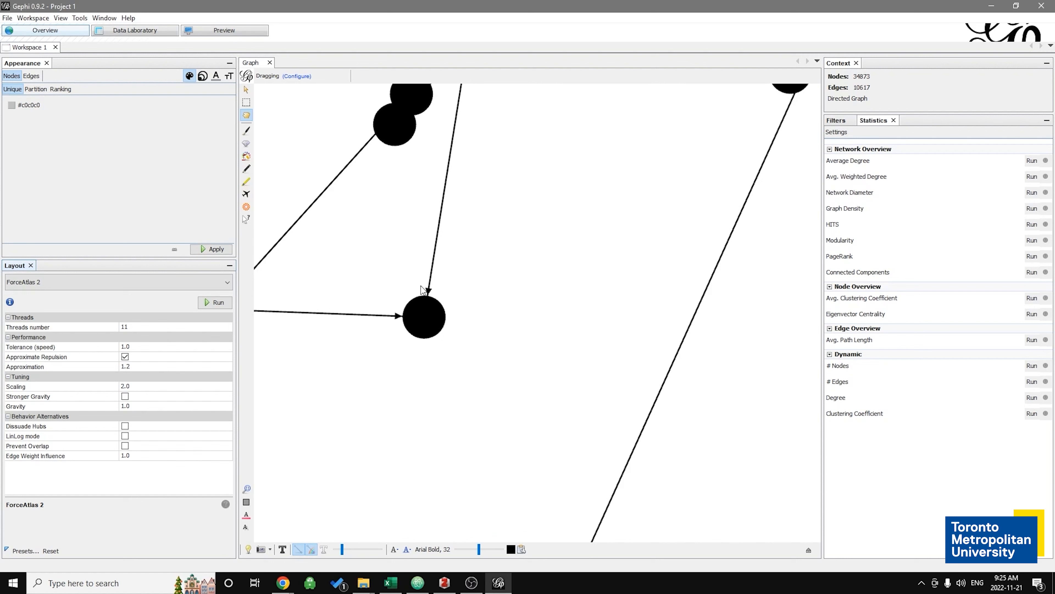
scroll(435, 286, "down", 3)
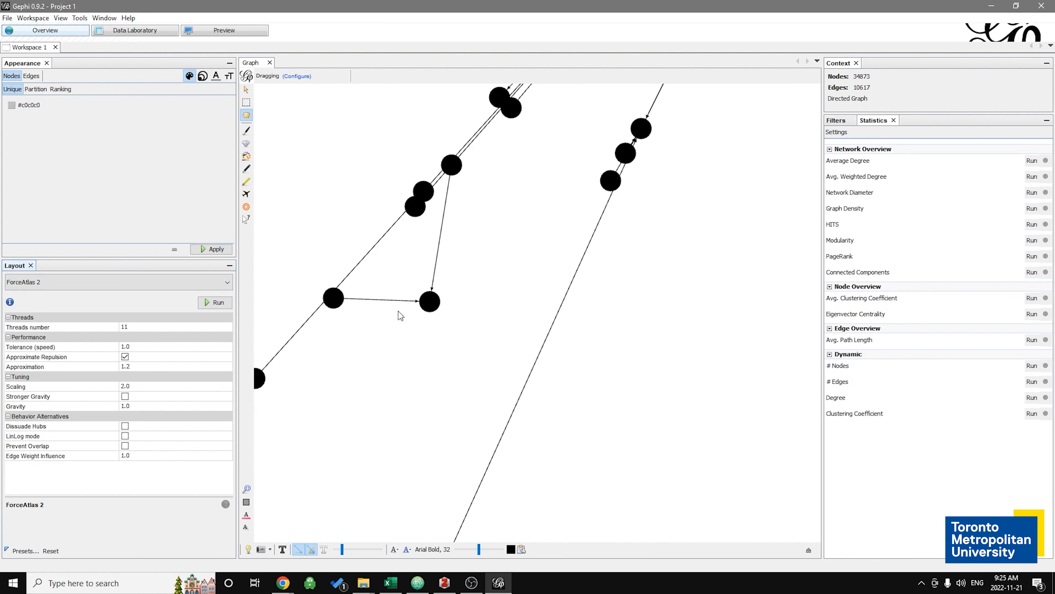
scroll(428, 300, "down", 3)
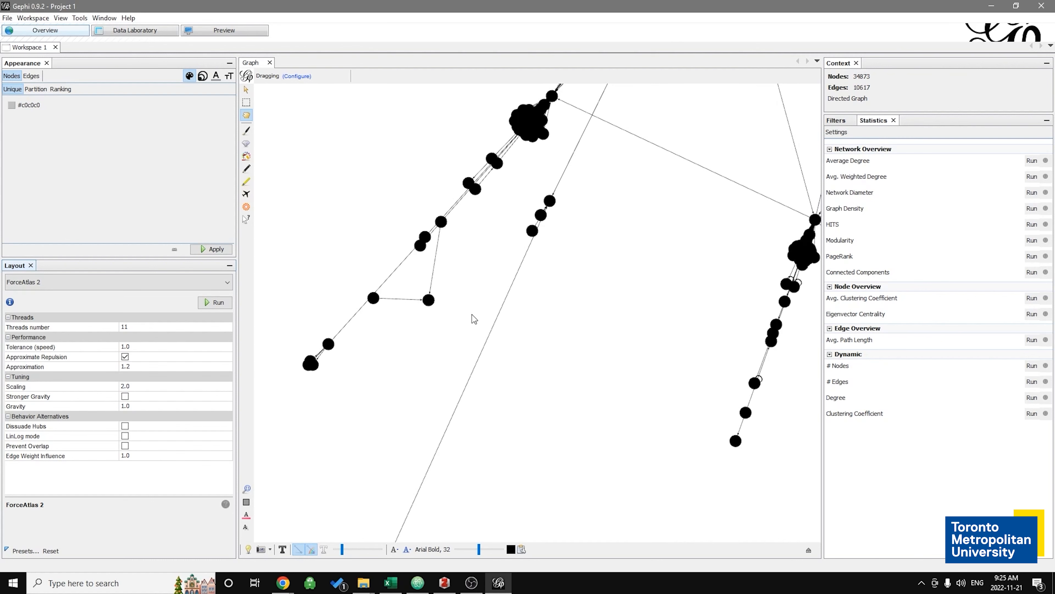
- Examine the dense central cluster and the large hub southeast of it, including the directed edges running between them
scroll(473, 318, "down", 3)
scroll(471, 315, "down", 3)
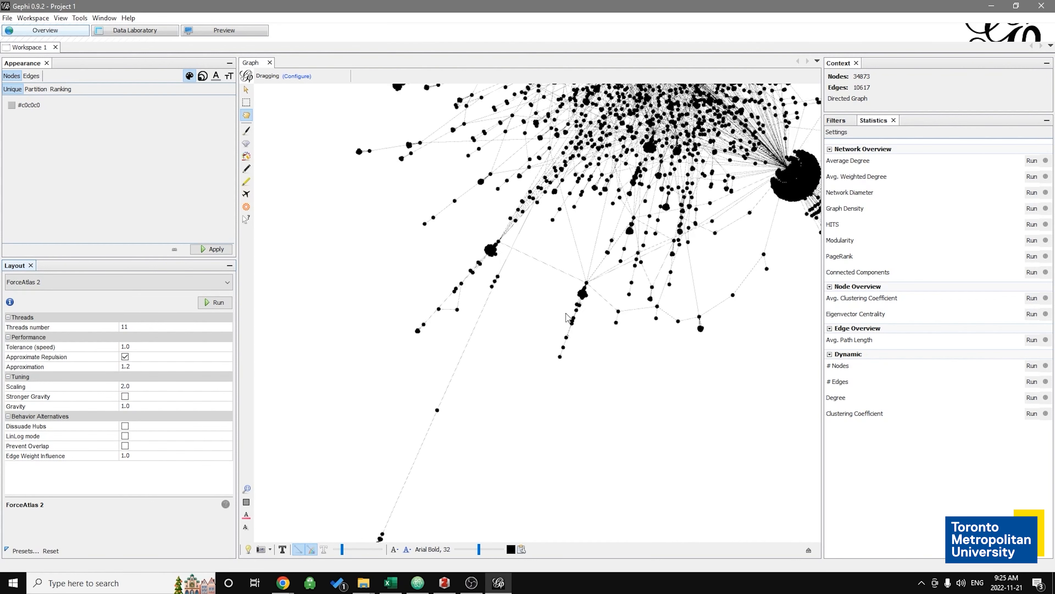
scroll(661, 333, "down", 2)
scroll(719, 293, "down", 3)
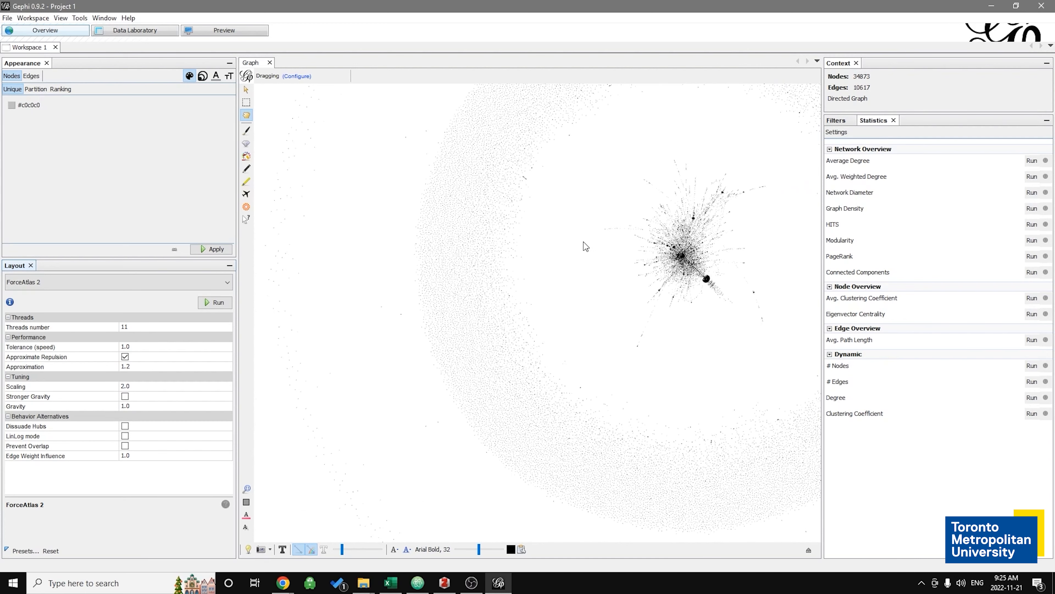
scroll(704, 284, "up", 2)
scroll(726, 219, "up", 3)
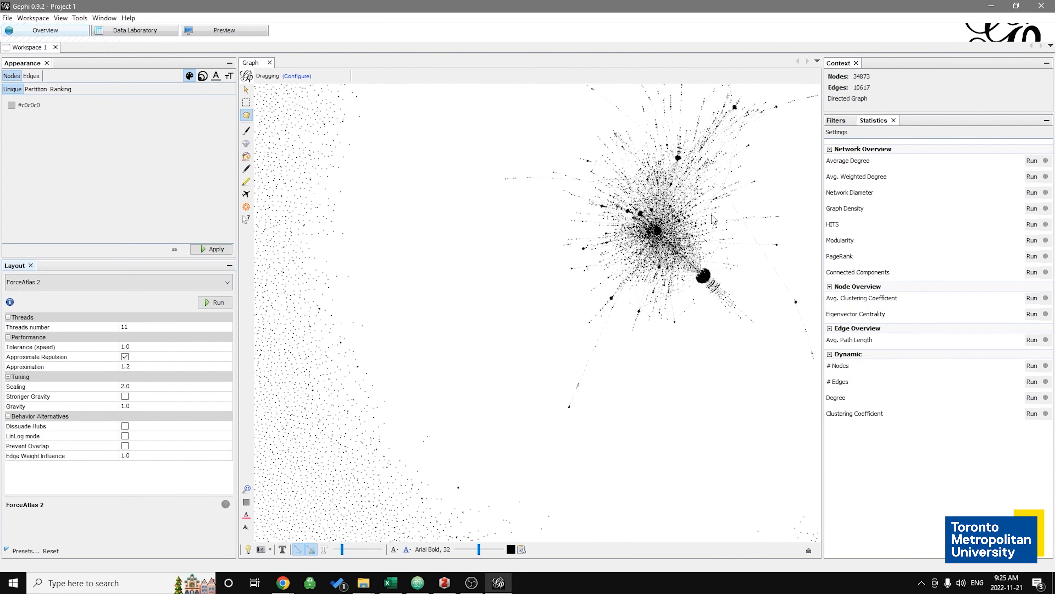
left_click_drag(654, 225, 626, 315)
scroll(609, 316, "up", 2)
scroll(615, 311, "up", 3)
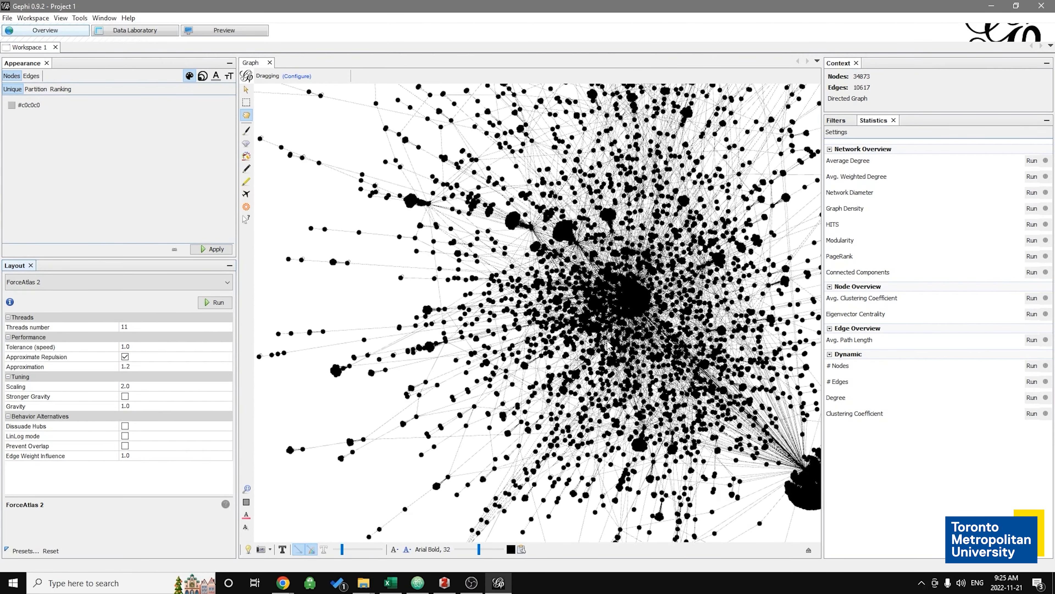
scroll(585, 356, "down", 3)
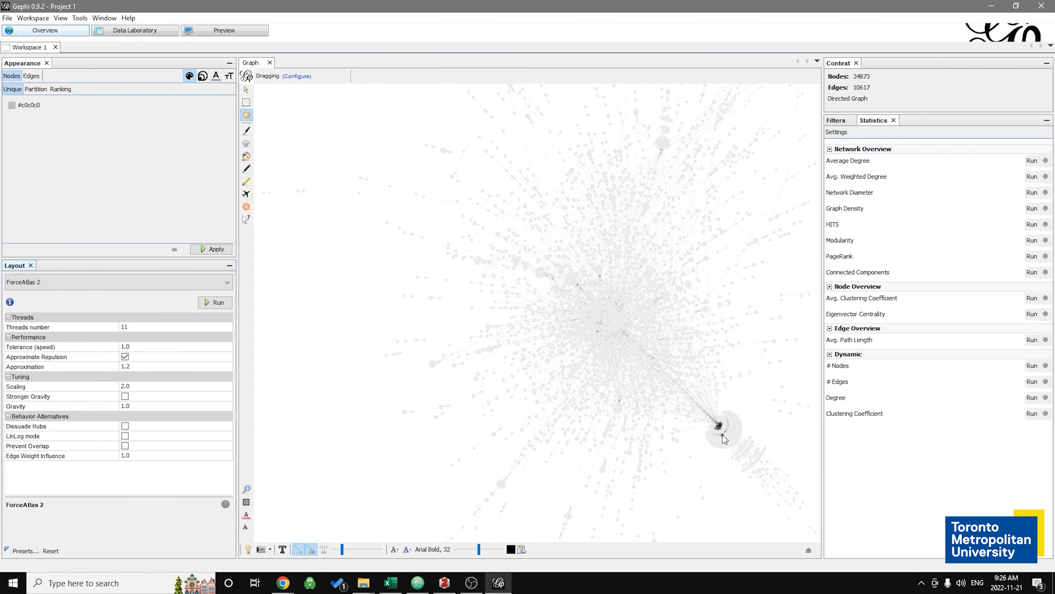
scroll(723, 433, "up", 5)
scroll(710, 423, "up", 5)
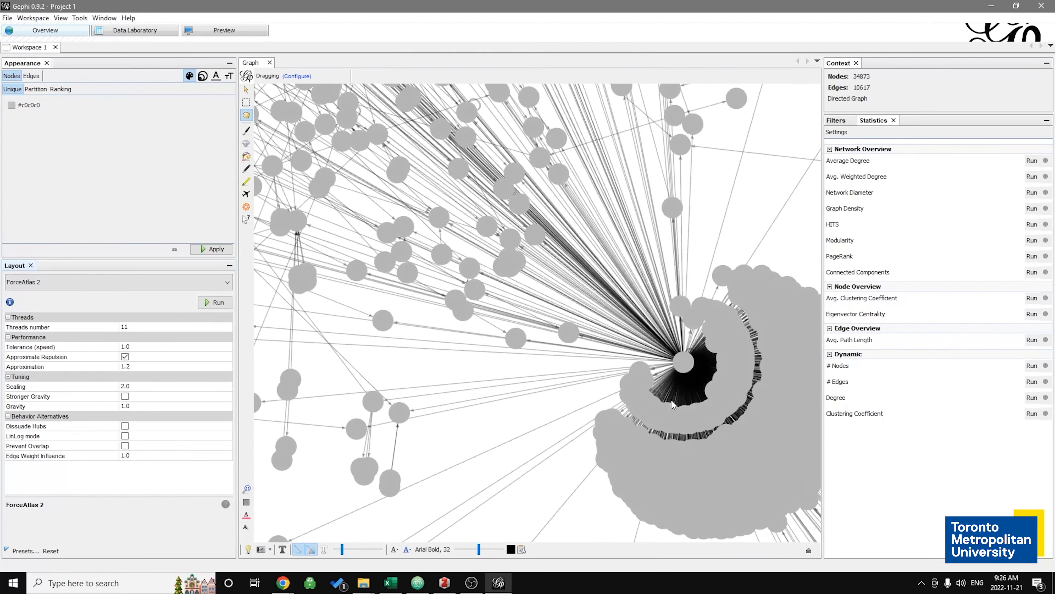
scroll(672, 399, "down", 5)
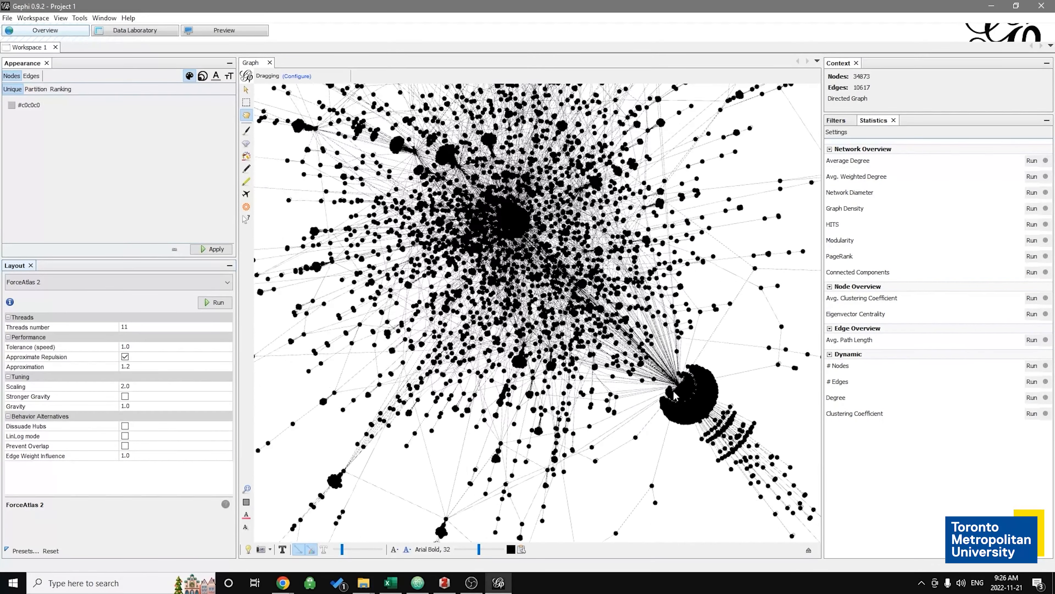
- Examine the ring of scattered nodes around the central cluster, including the small clump of overlapping nodes near its inner edge
scroll(673, 395, "down", 8)
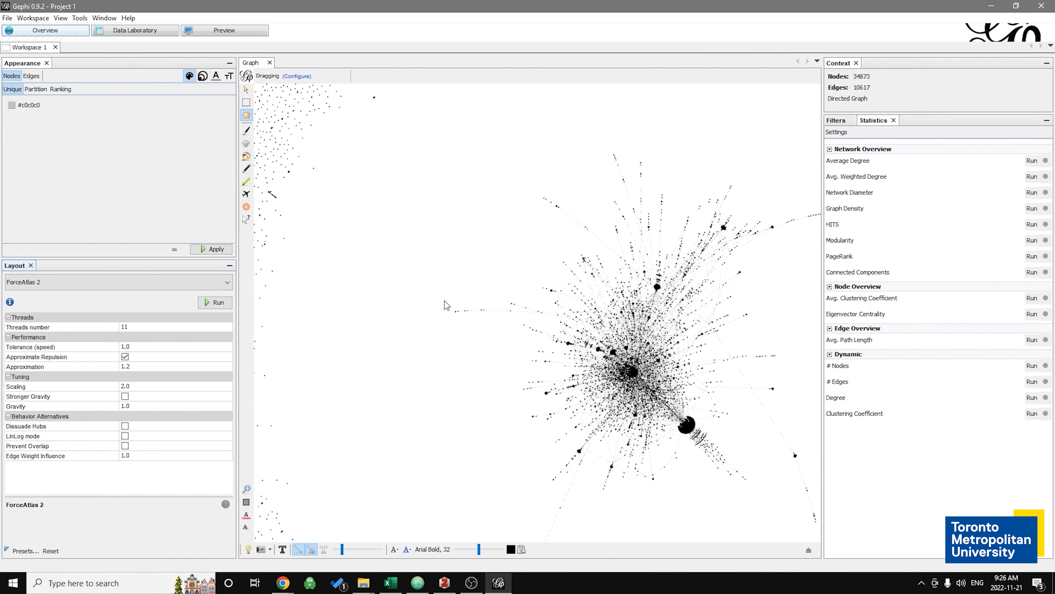
scroll(457, 325, "down", 5)
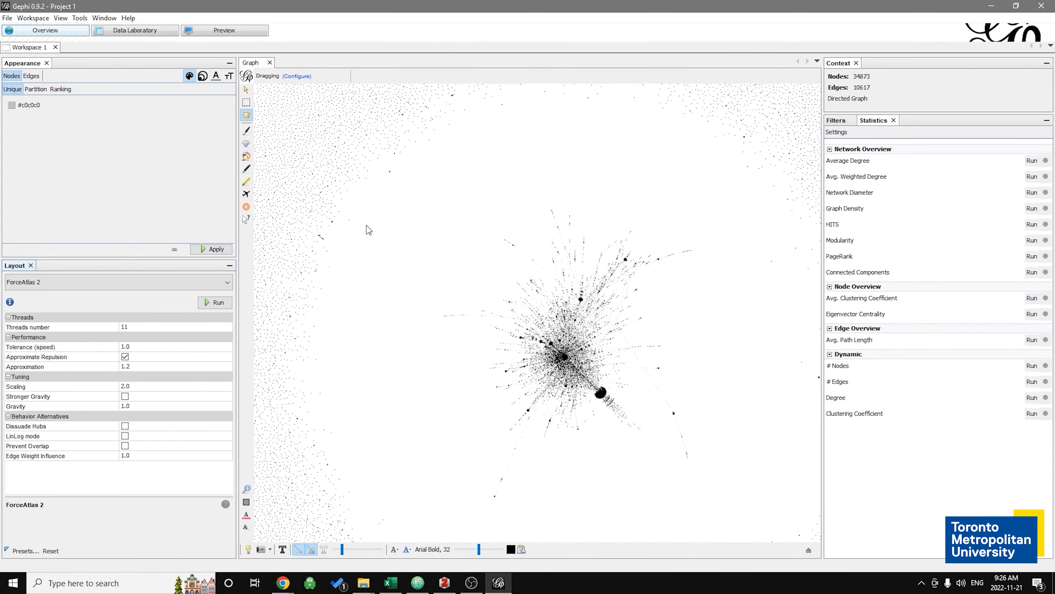
scroll(369, 230, "down", 3)
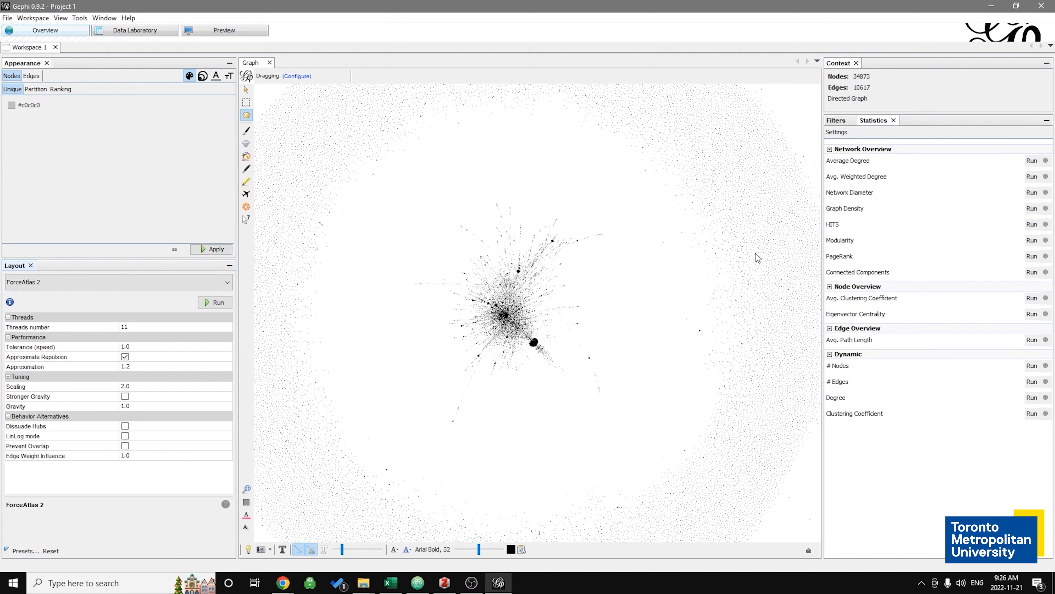
scroll(792, 264, "up", 6)
scroll(653, 278, "up", 8)
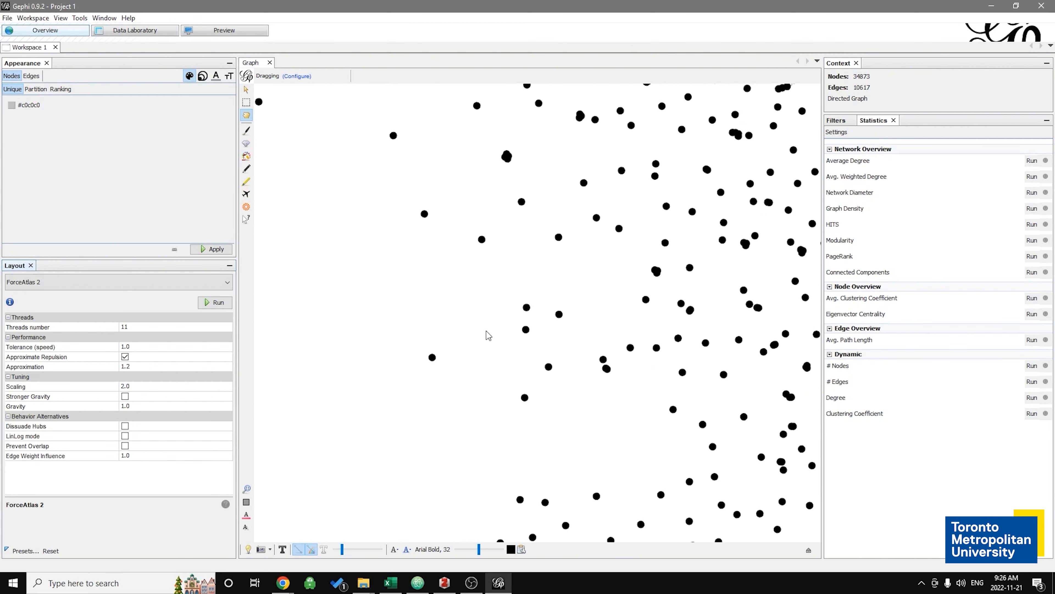
scroll(504, 344, "up", 1)
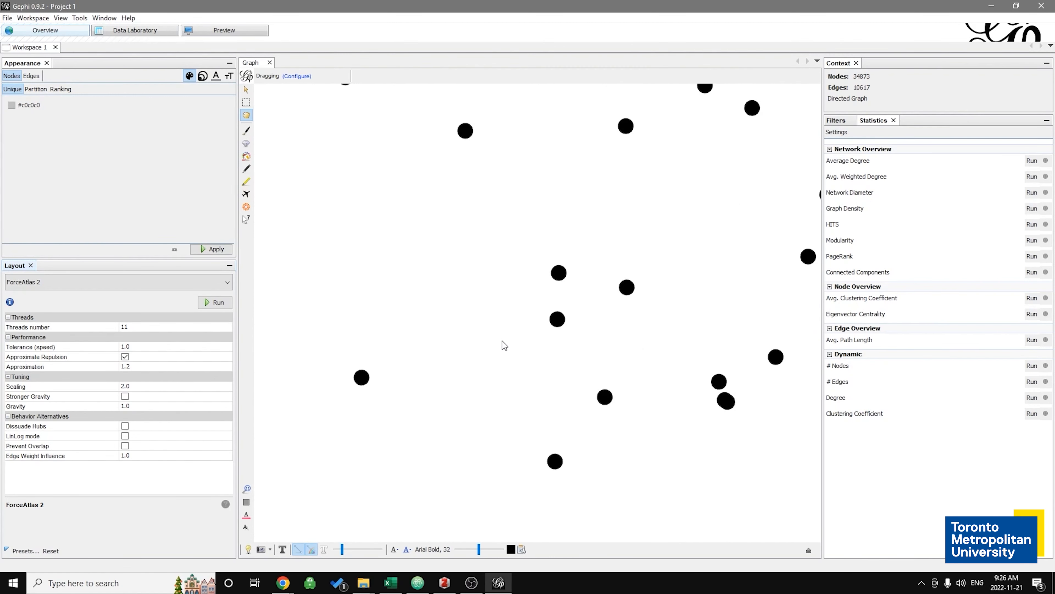
scroll(503, 345, "down", 10)
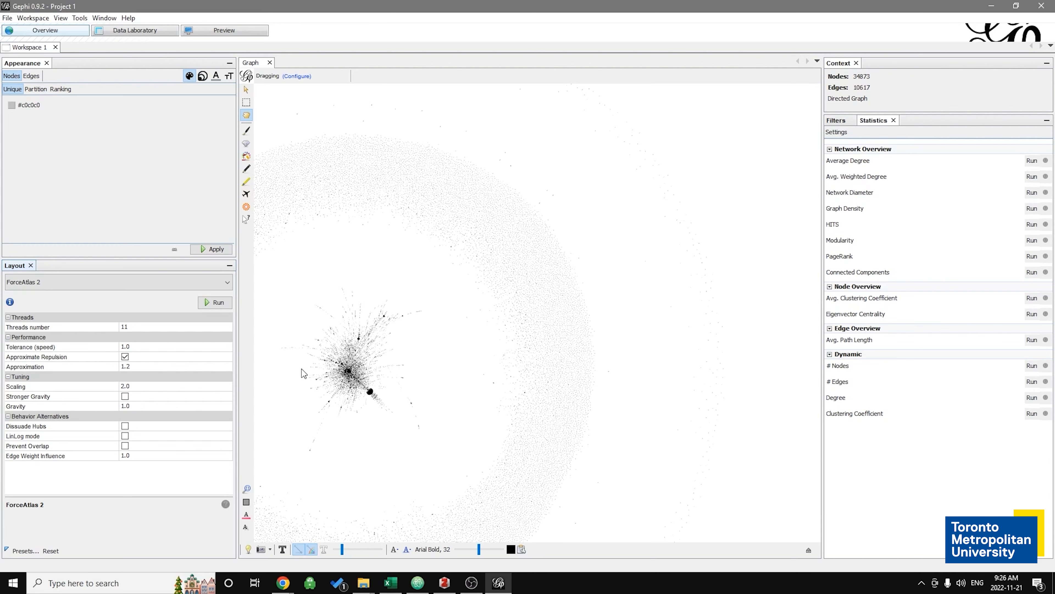
left_click_drag(301, 369, 332, 365)
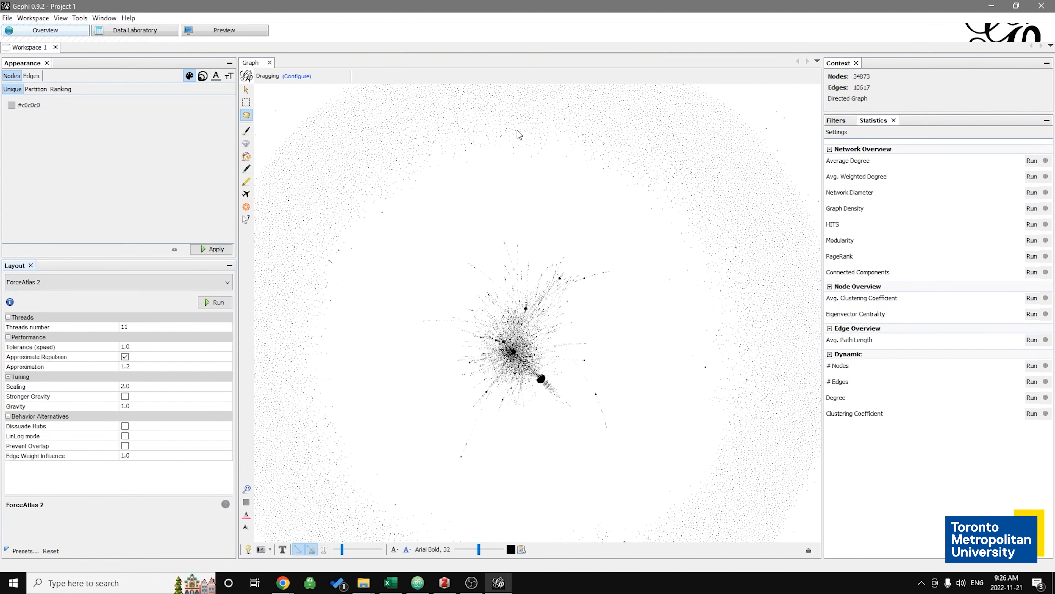
scroll(399, 132, "up", 10)
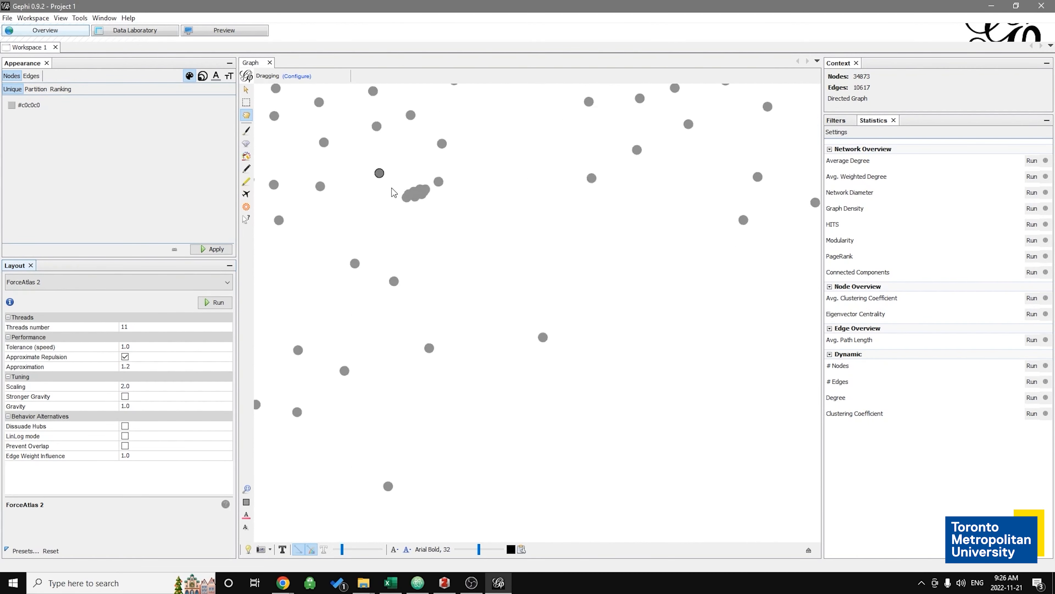
scroll(395, 189, "up", 4)
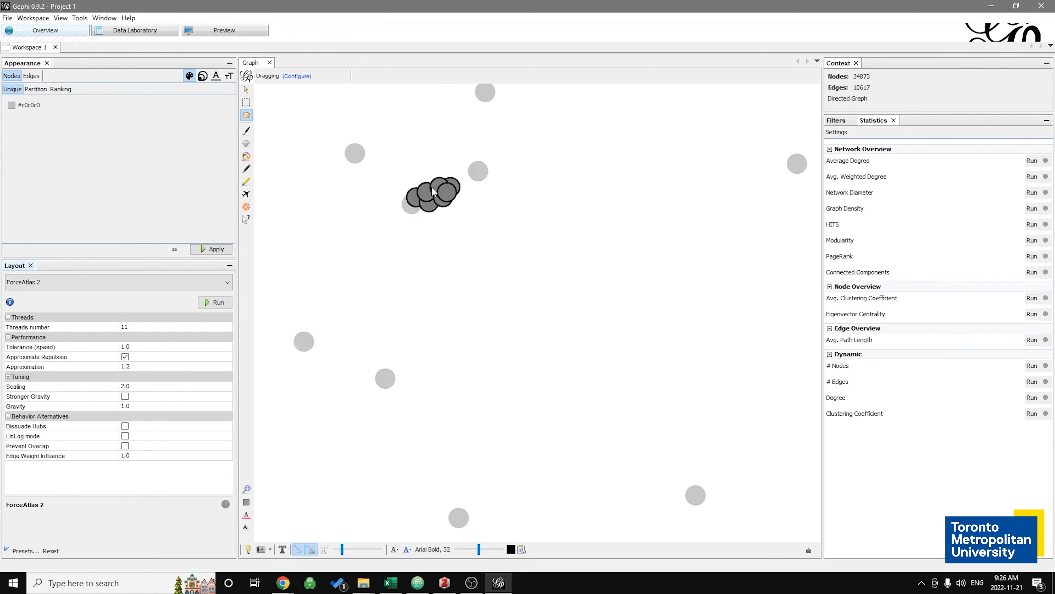
scroll(394, 374, "down", 10)
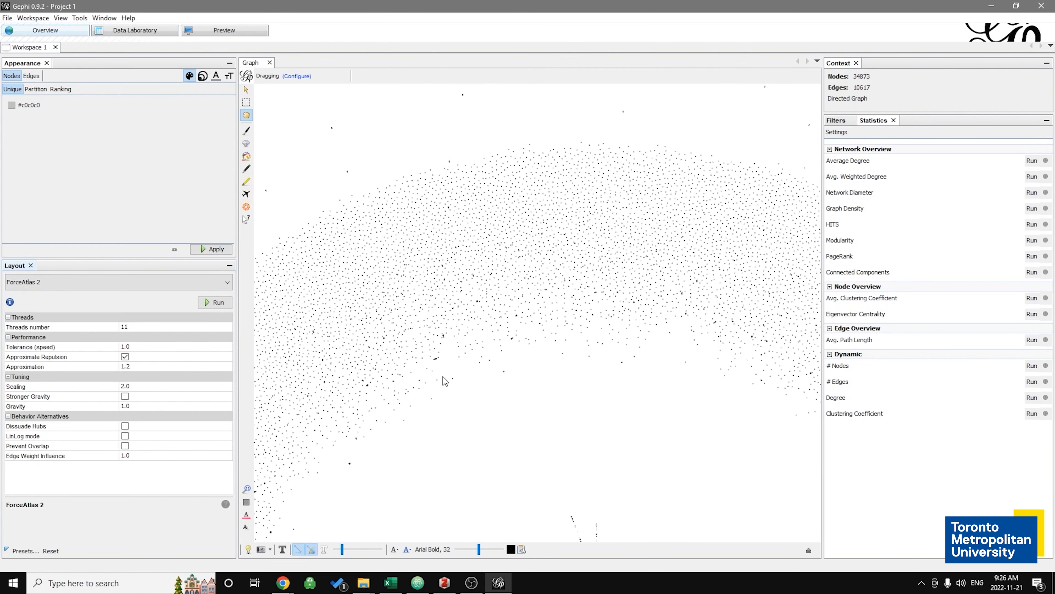
scroll(498, 414, "down", 3)
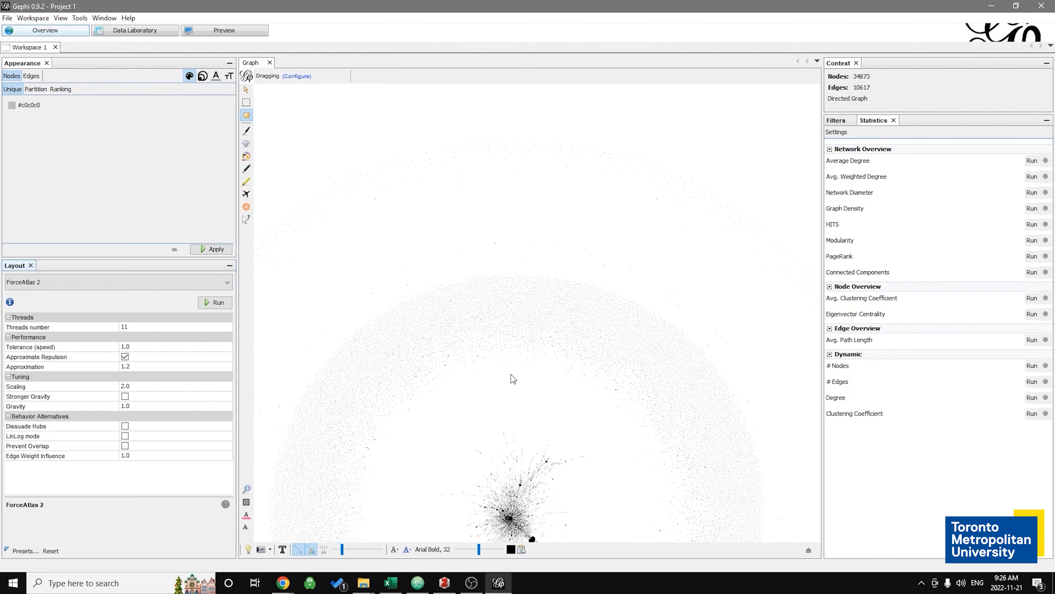
left_click_drag(529, 477, 527, 438)
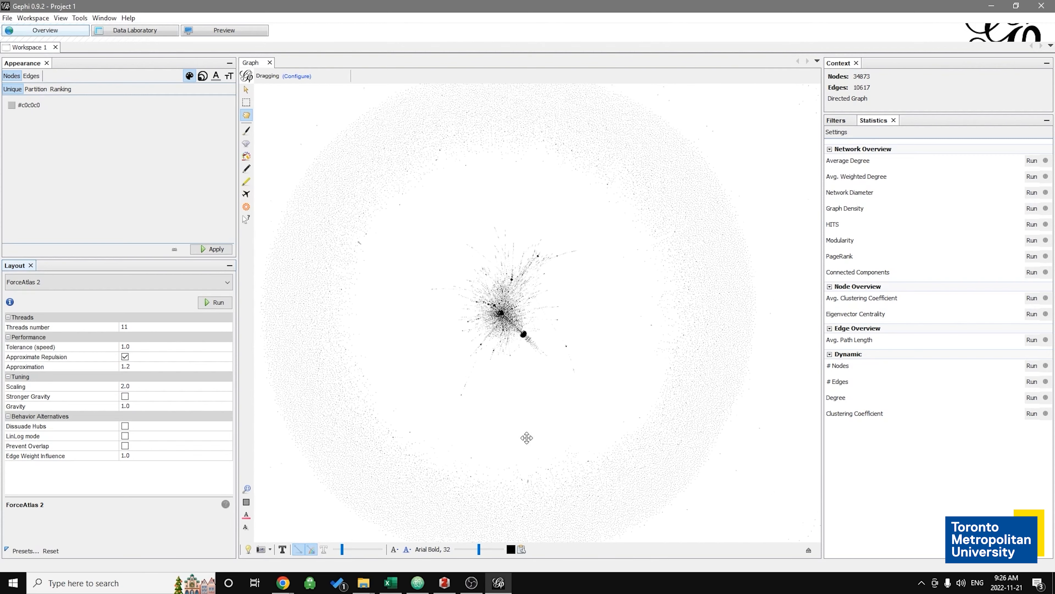
- Compare the central cluster's hubs and outlying branches with the surrounding ring, ending with the whole central cluster in view
scroll(519, 353, "up", 5)
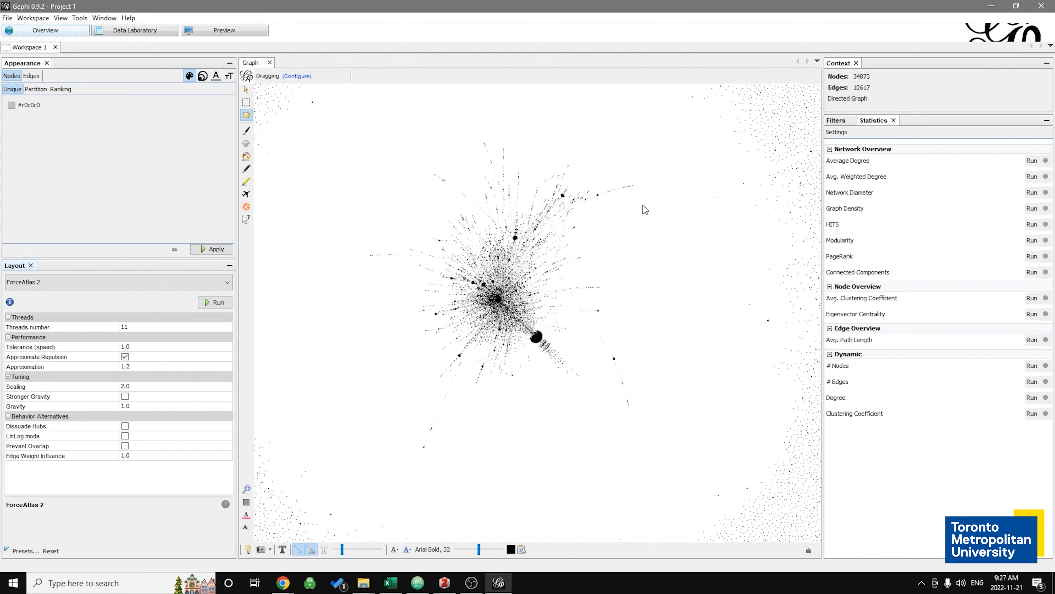
scroll(773, 310, "down", 10)
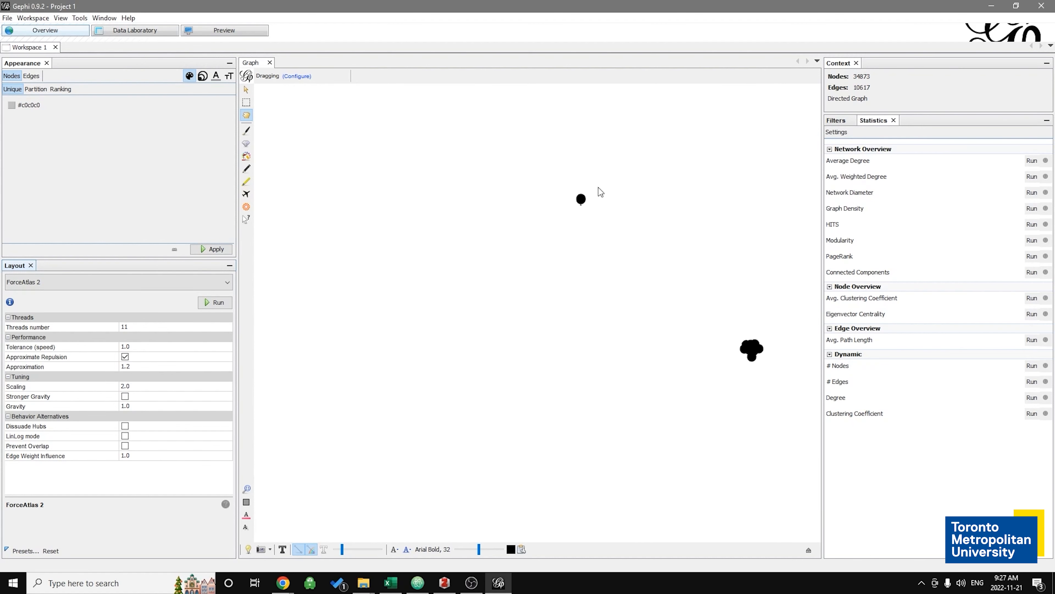
scroll(599, 193, "up", 5)
scroll(593, 201, "down", 4)
scroll(572, 223, "up", 6)
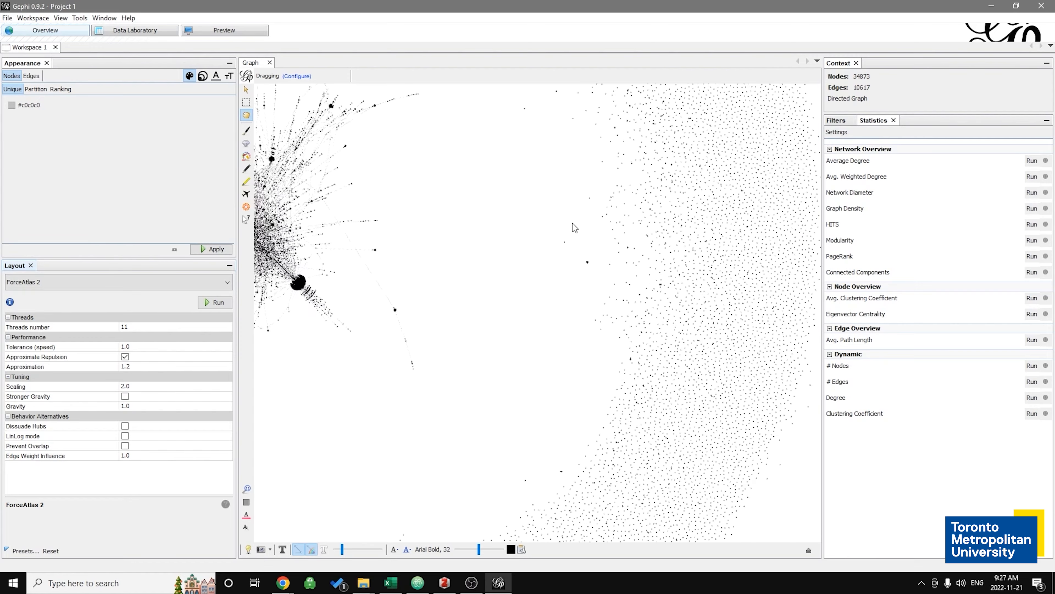
scroll(521, 218, "down", 2)
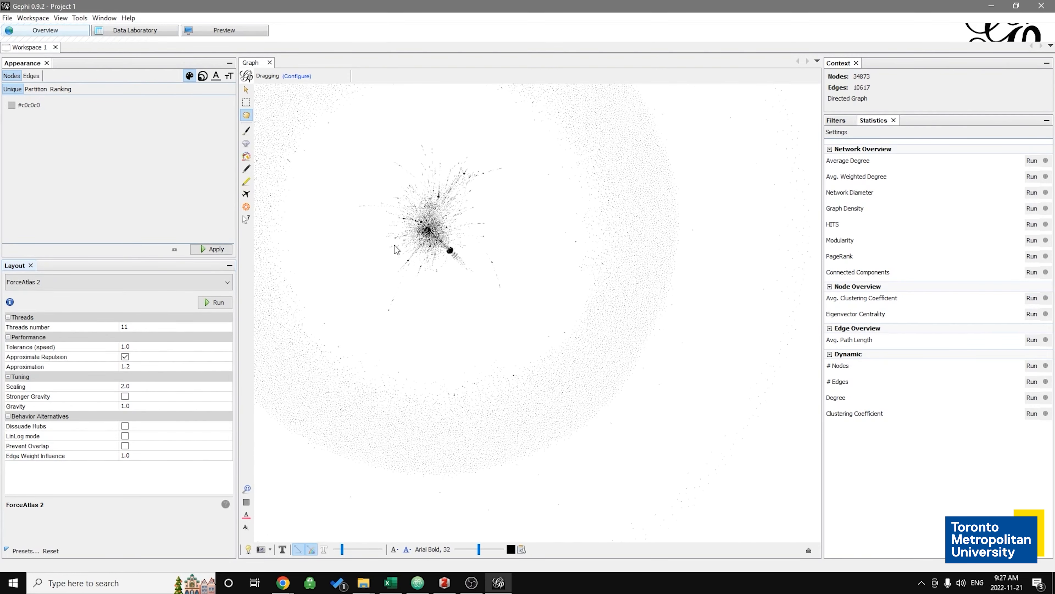
left_click_drag(394, 245, 415, 257)
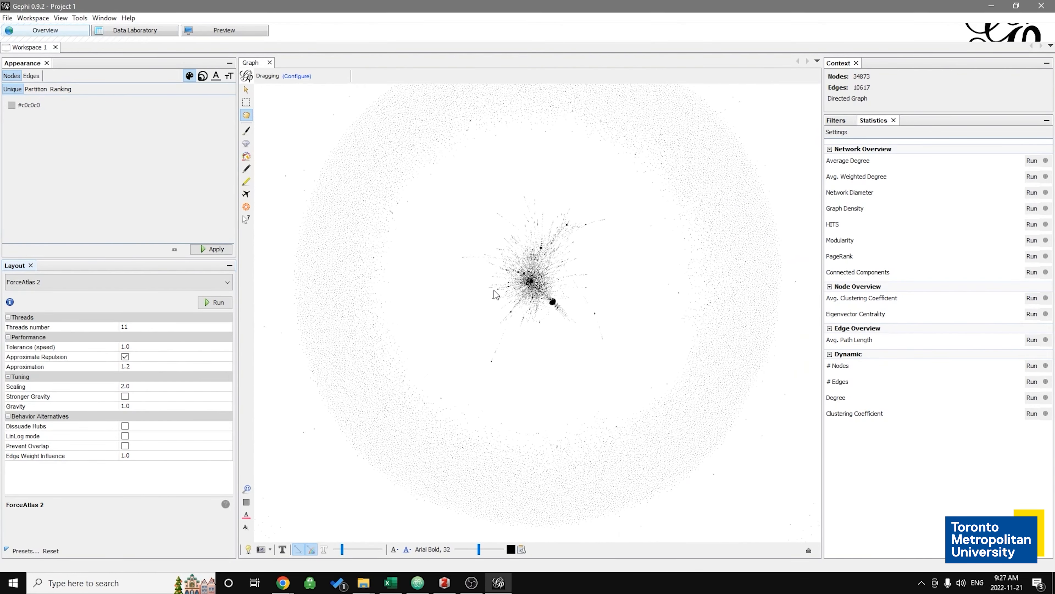
scroll(494, 290, "up", 5)
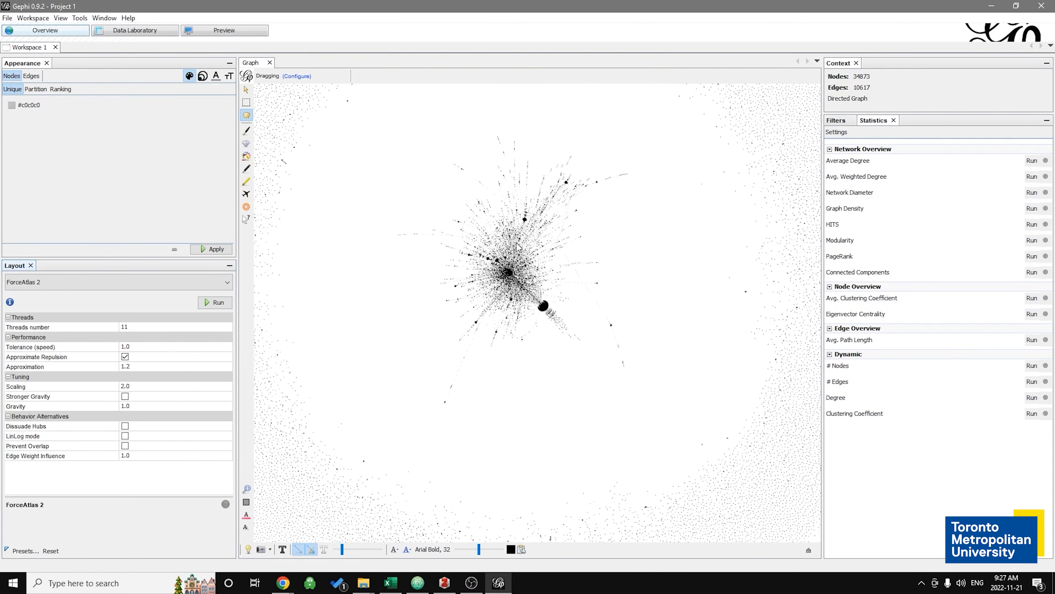
scroll(517, 243, "up", 1)
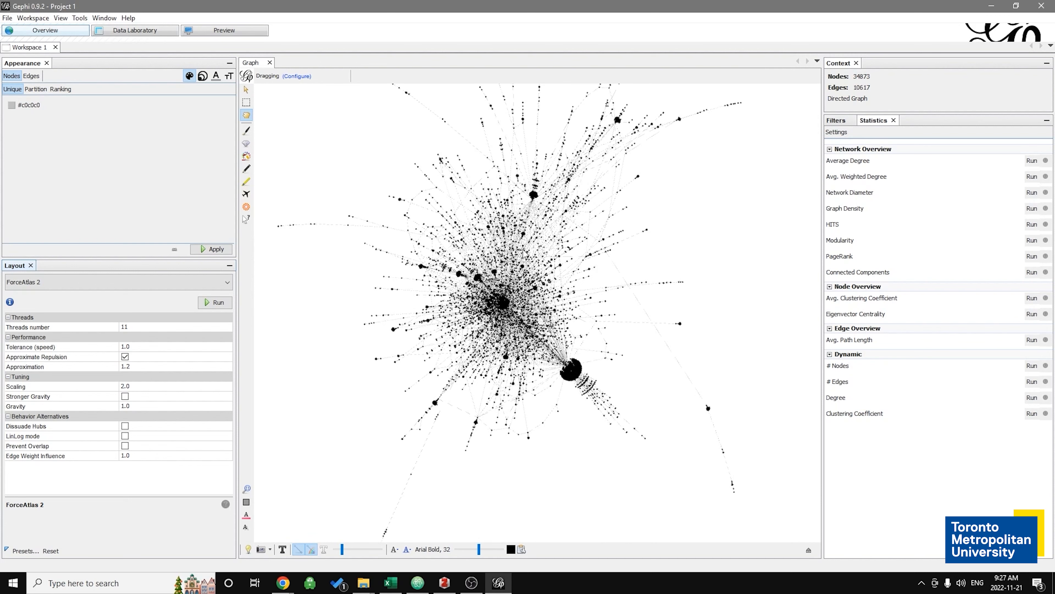
scroll(500, 288, "down", 3)
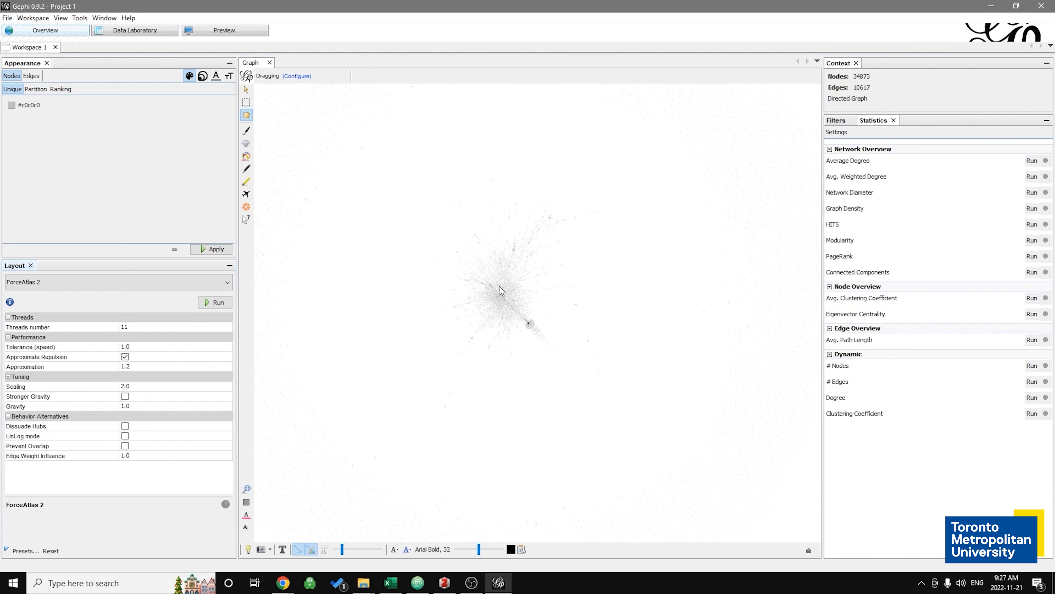
scroll(399, 257, "up", 3)
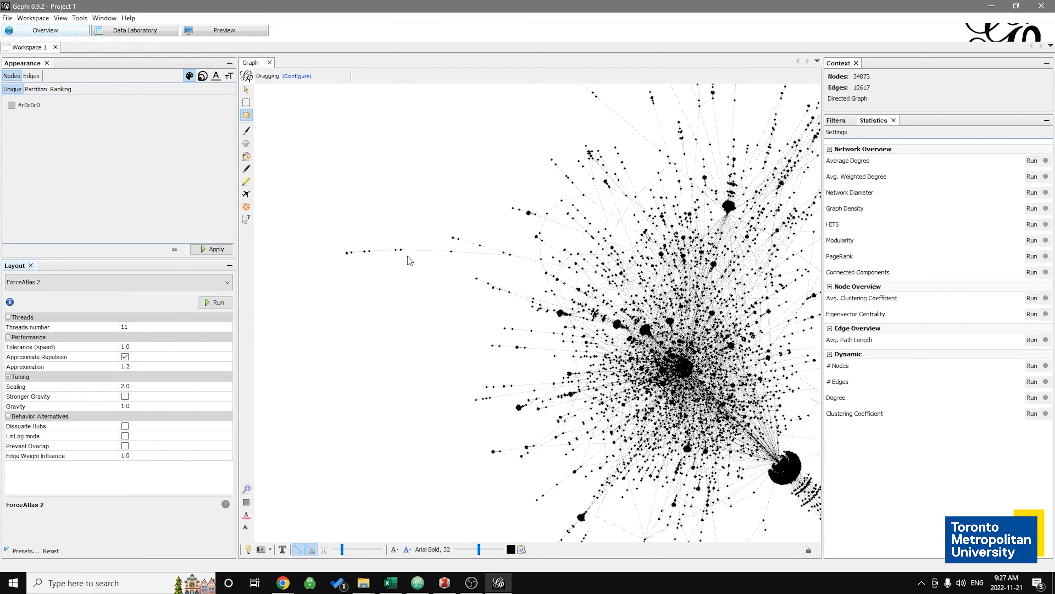
scroll(639, 399, "down", 5)
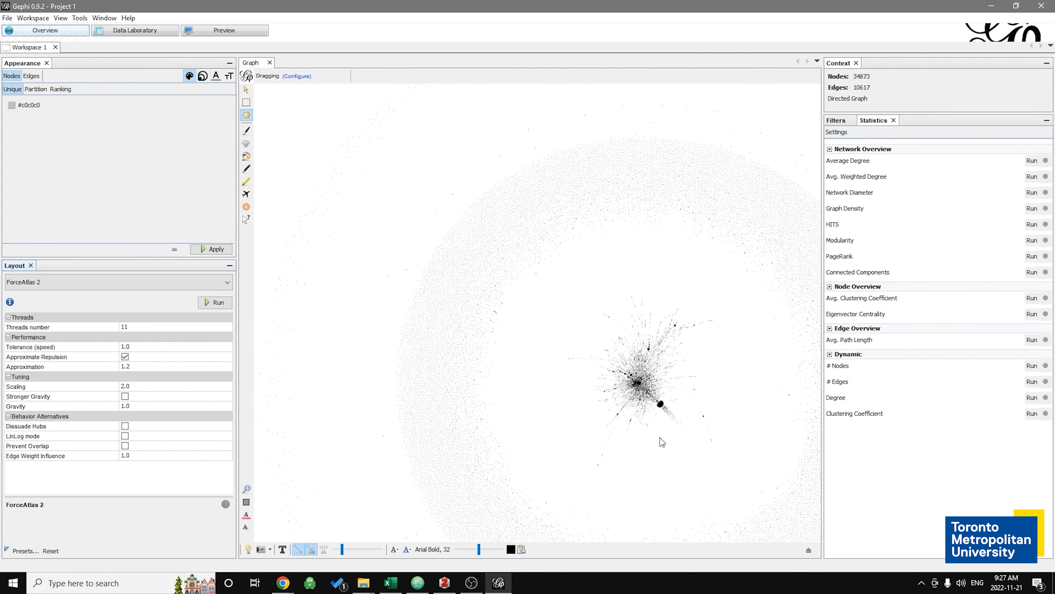
scroll(669, 406, "up", 5)
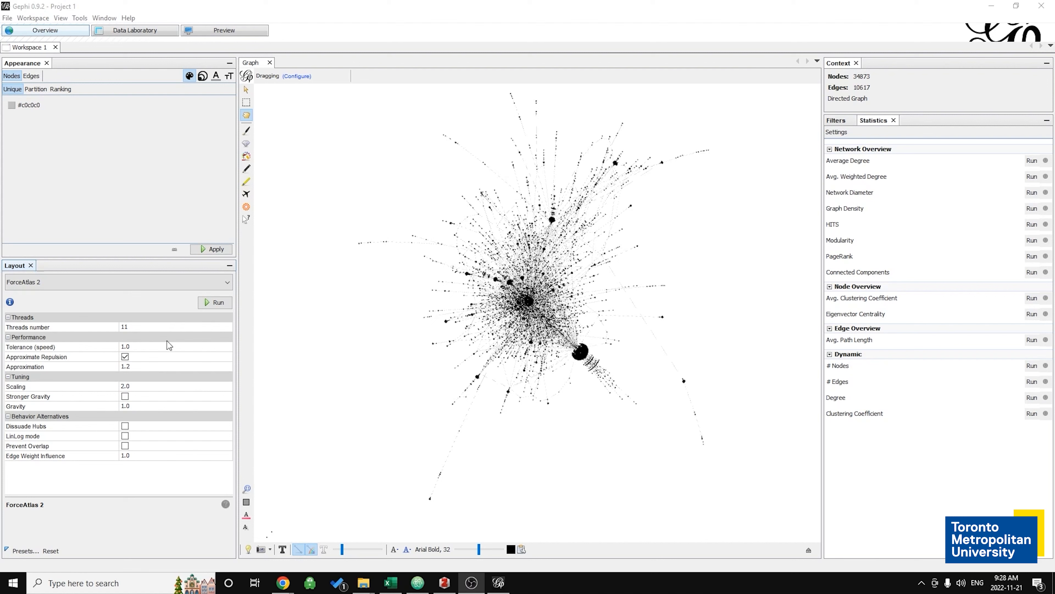
- Enable Prevent Overlap for ForceAtlas 2, rerun the layout until the hubs spread apart, and stop it to inspect the southeast hub
left_click(126, 448)
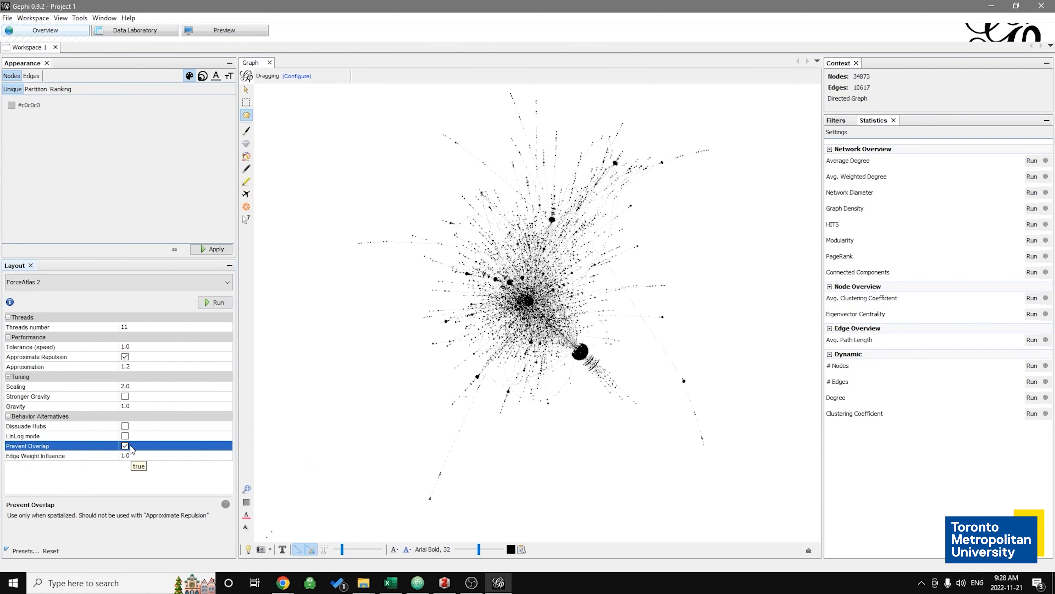
left_click(211, 303)
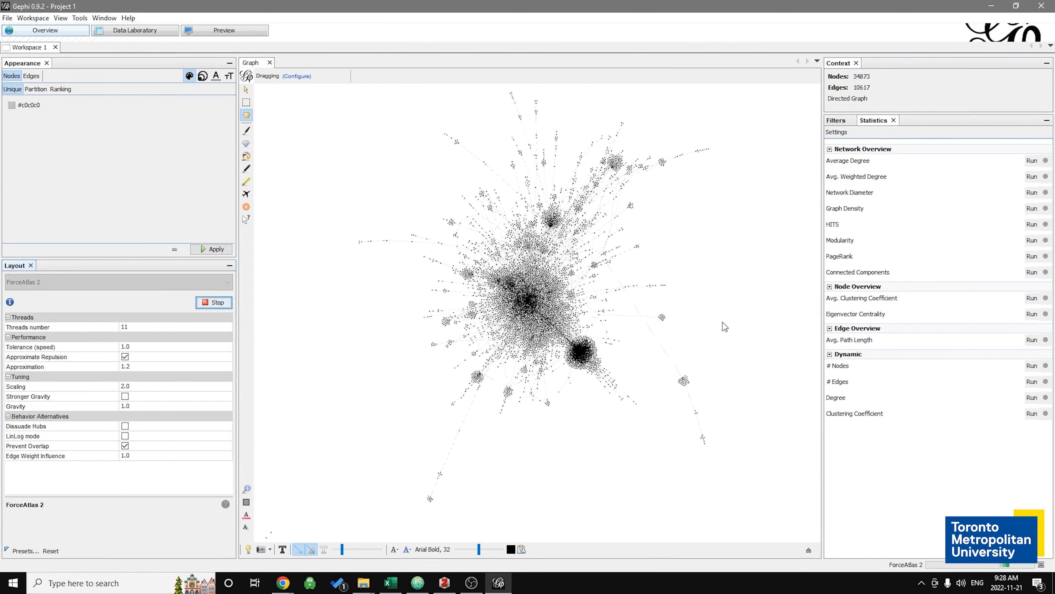
scroll(607, 365, "up", 5)
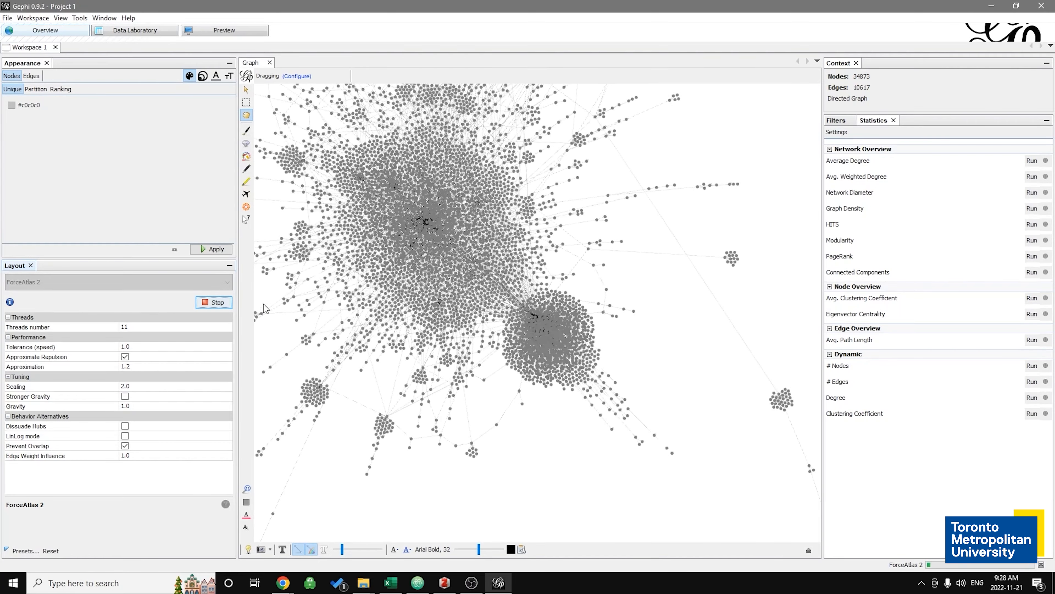
left_click(227, 304)
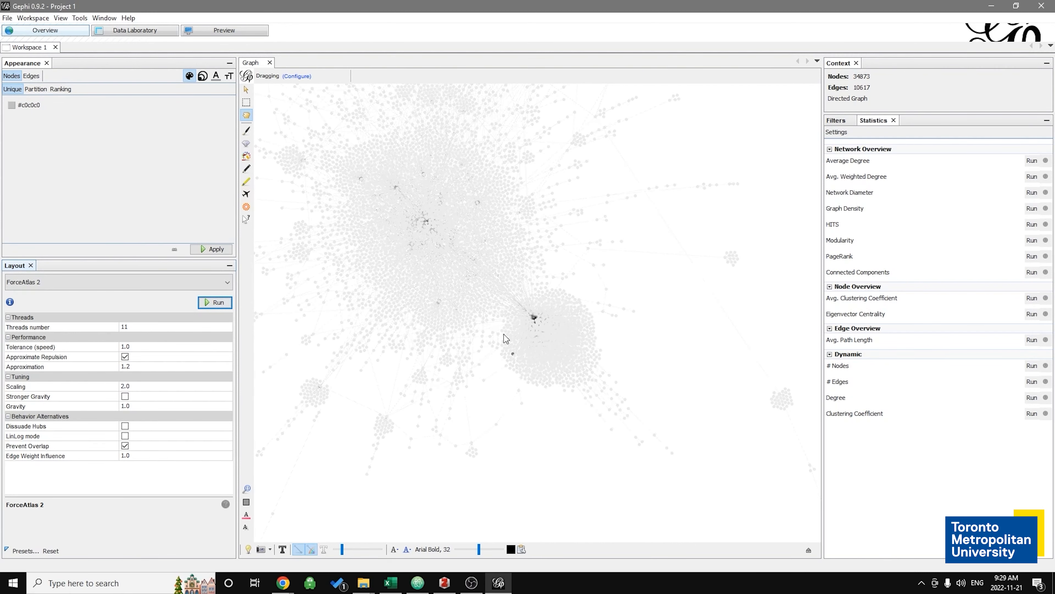
scroll(517, 357, "up", 3)
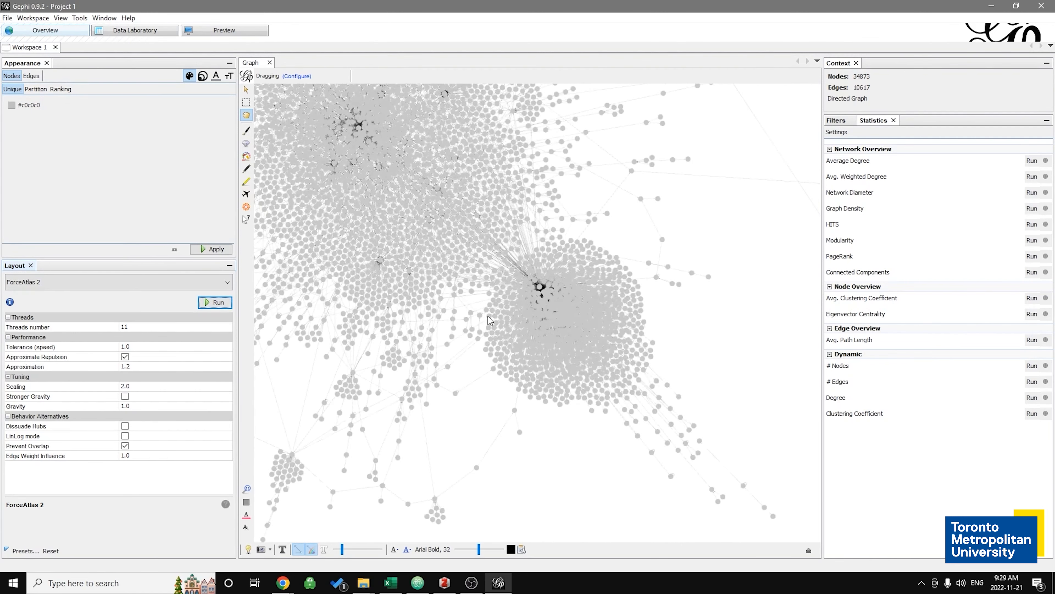
scroll(498, 337, "down", 2)
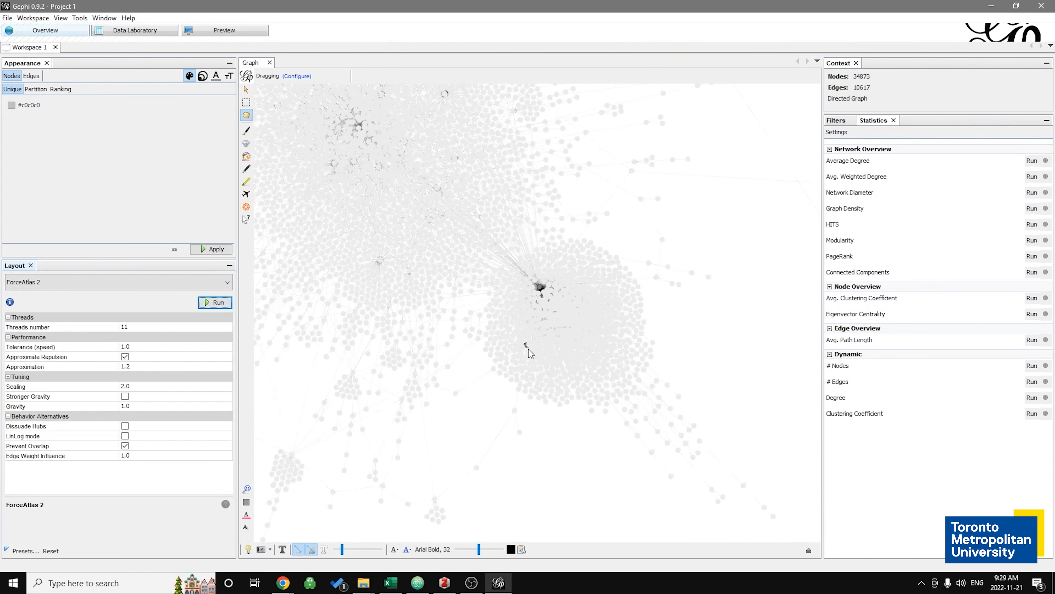
scroll(530, 356, "down", 1)
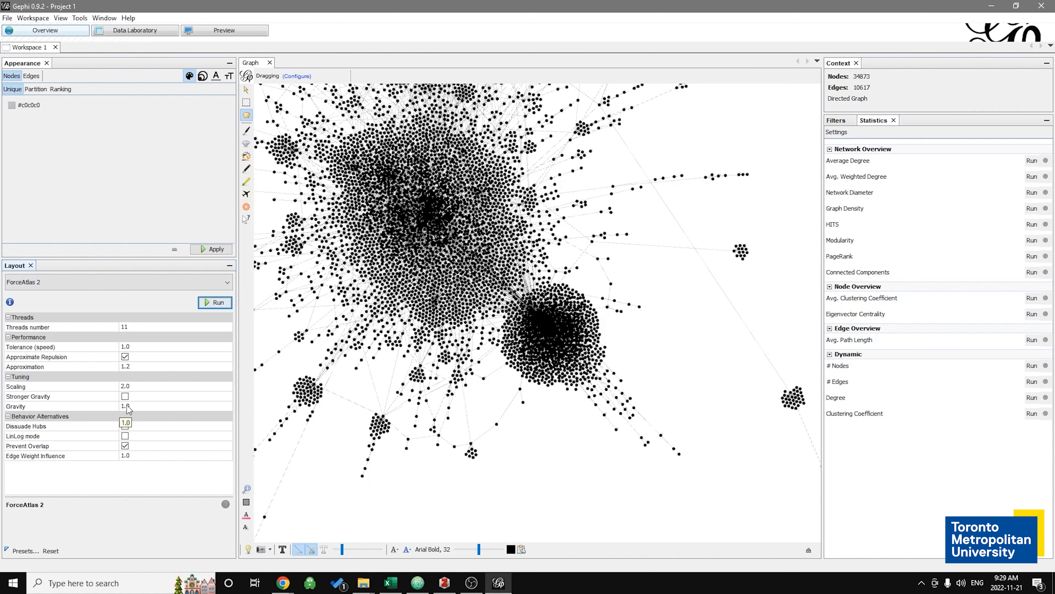
- Set the ForceAtlas 2 gravity to 10, rerun and stop the layout, and inspect the small clusters below the central one
left_click(127, 406)
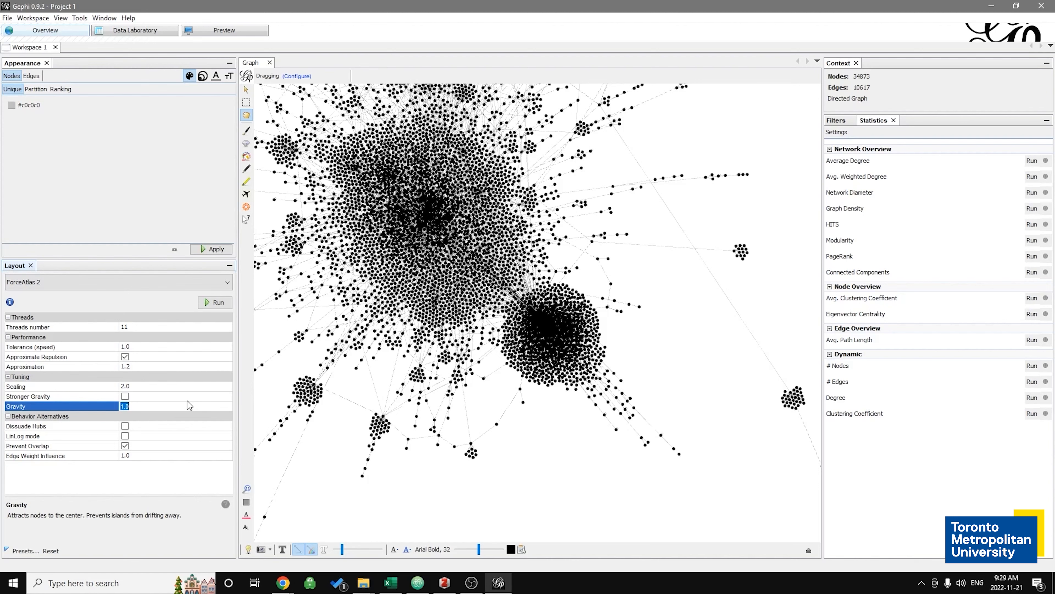
type("10")
left_click(225, 303)
left_click(226, 306)
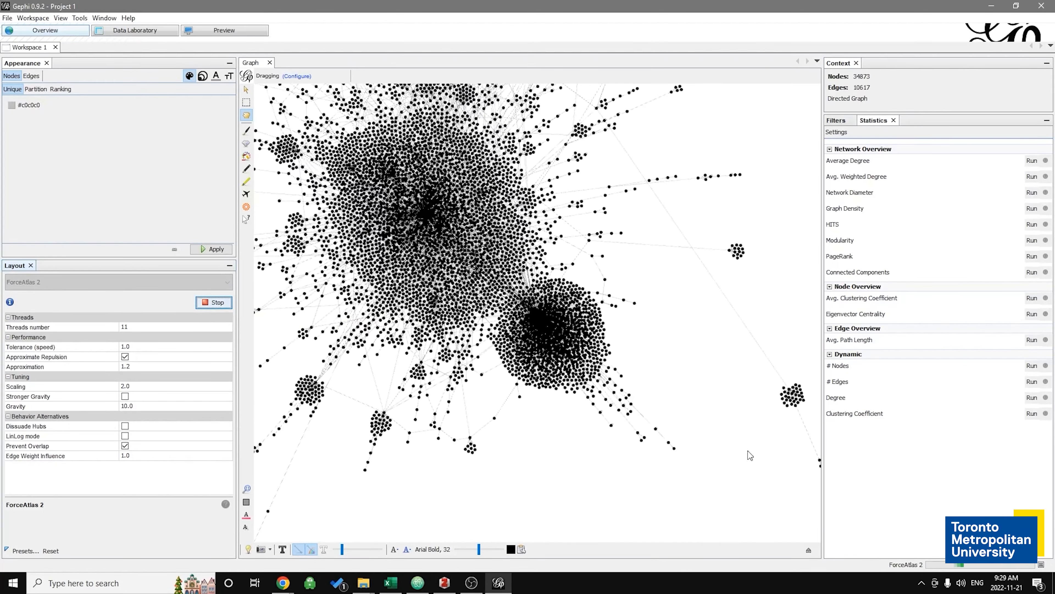
left_click(207, 303)
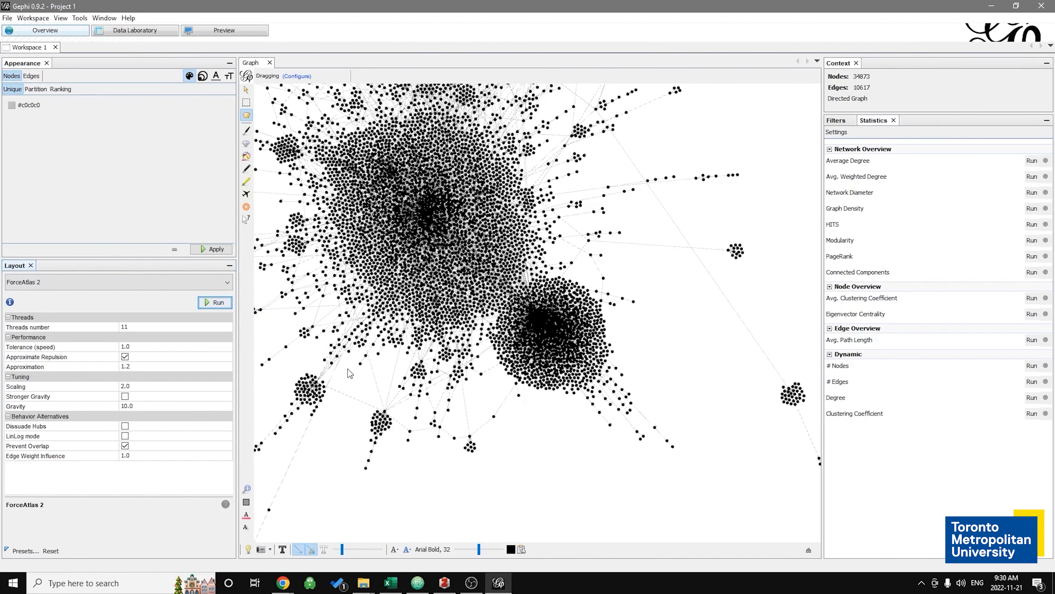
scroll(350, 374, "up", 5)
scroll(381, 436, "up", 2)
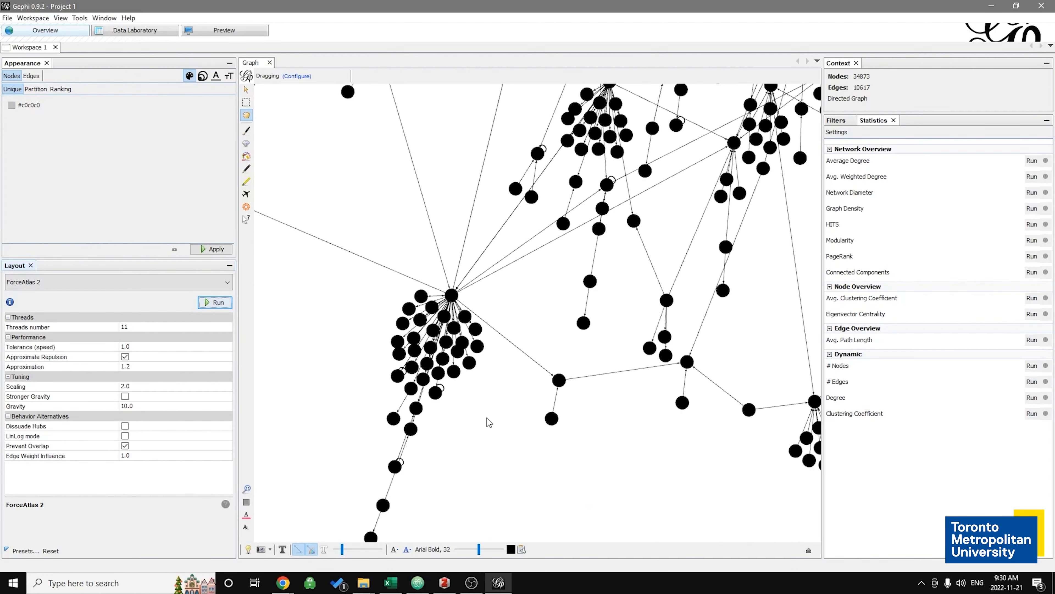
scroll(487, 418, "down", 2)
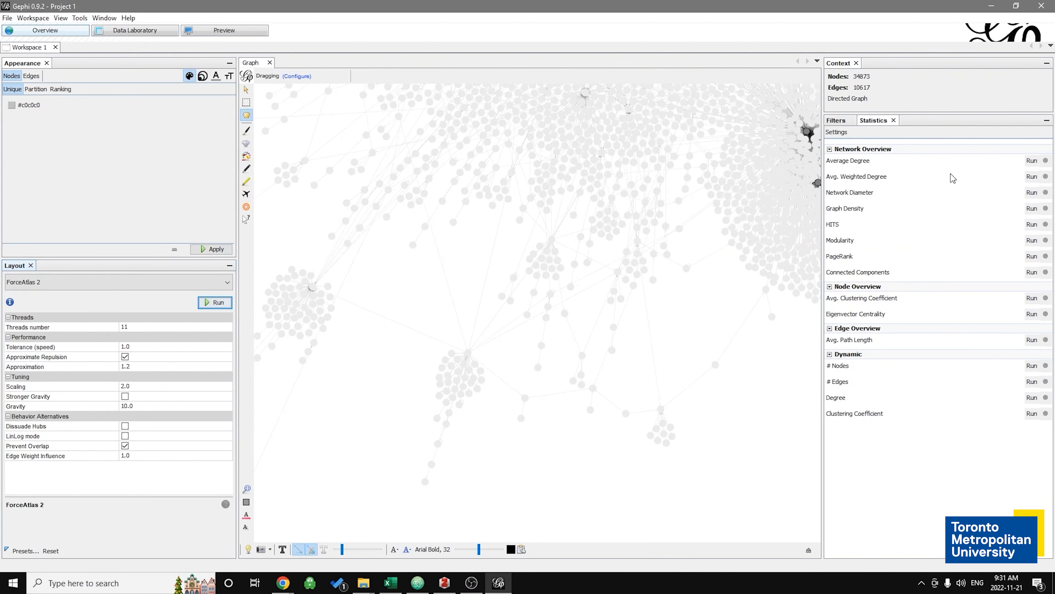
- Run the Average Degree statistic, review the degree distribution in its report, and close the report
left_click(848, 120)
left_click(878, 121)
left_click(837, 121)
left_click(870, 120)
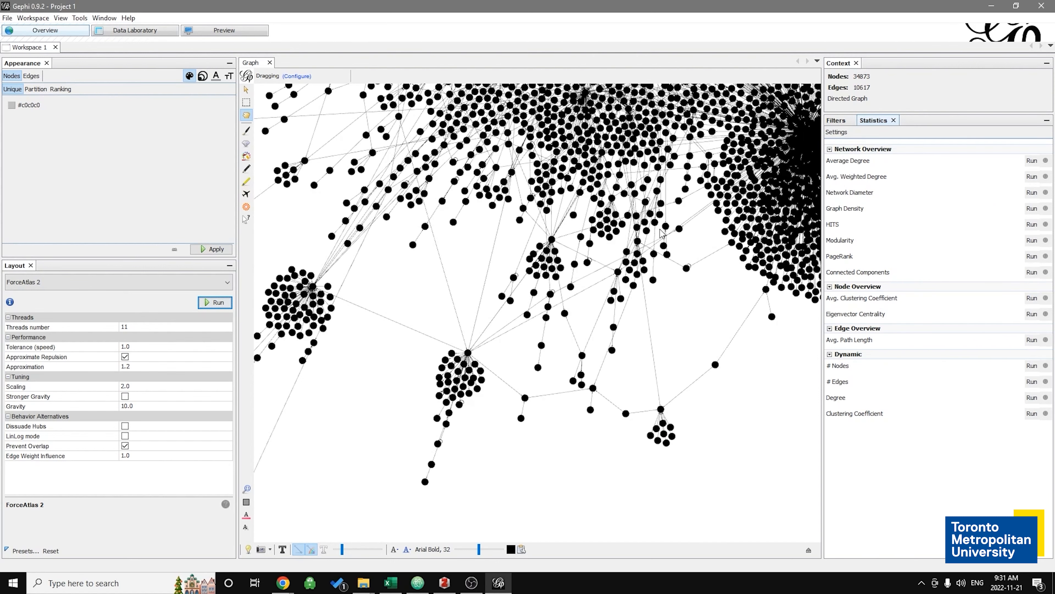
scroll(660, 231, "down", 2)
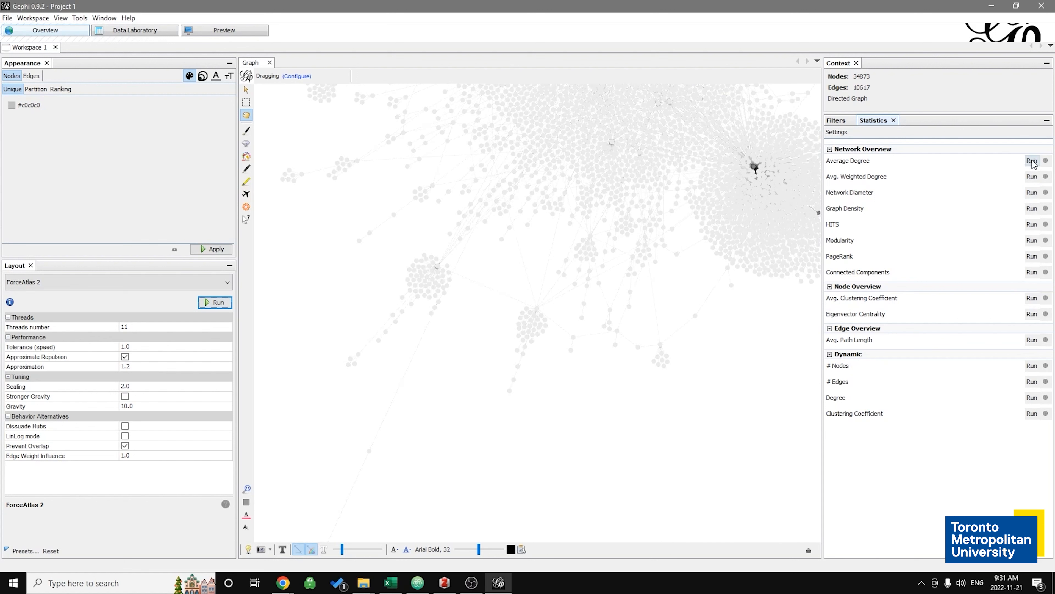
left_click(1032, 161)
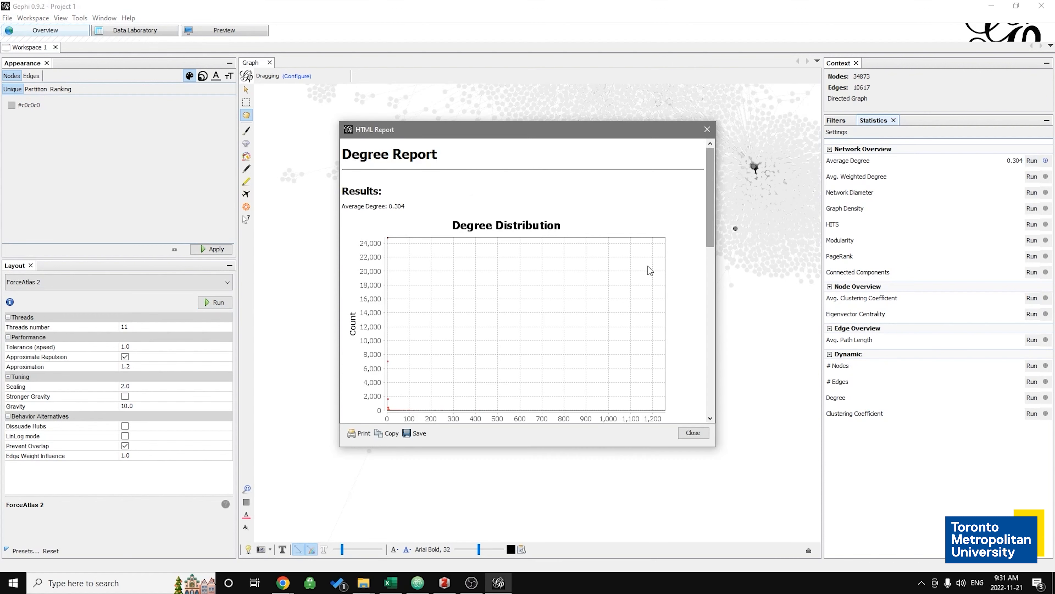
mouse_move(711, 231)
left_mouse_down()
mouse_move(722, 405)
mouse_move(699, 241)
left_mouse_up()
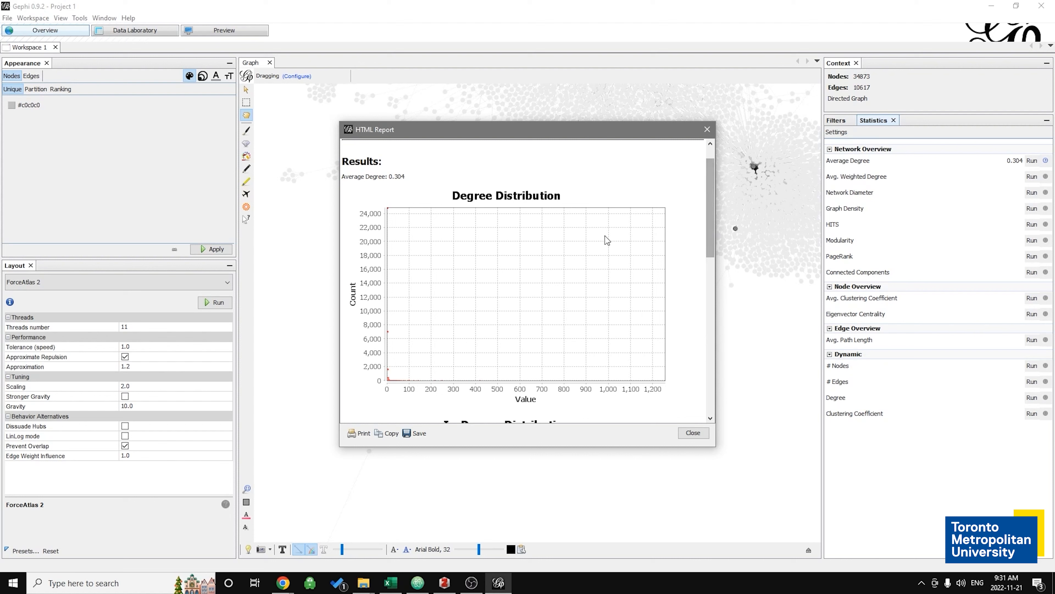
mouse_move(708, 224)
left_mouse_down()
mouse_move(712, 274)
mouse_move(716, 233)
left_mouse_up()
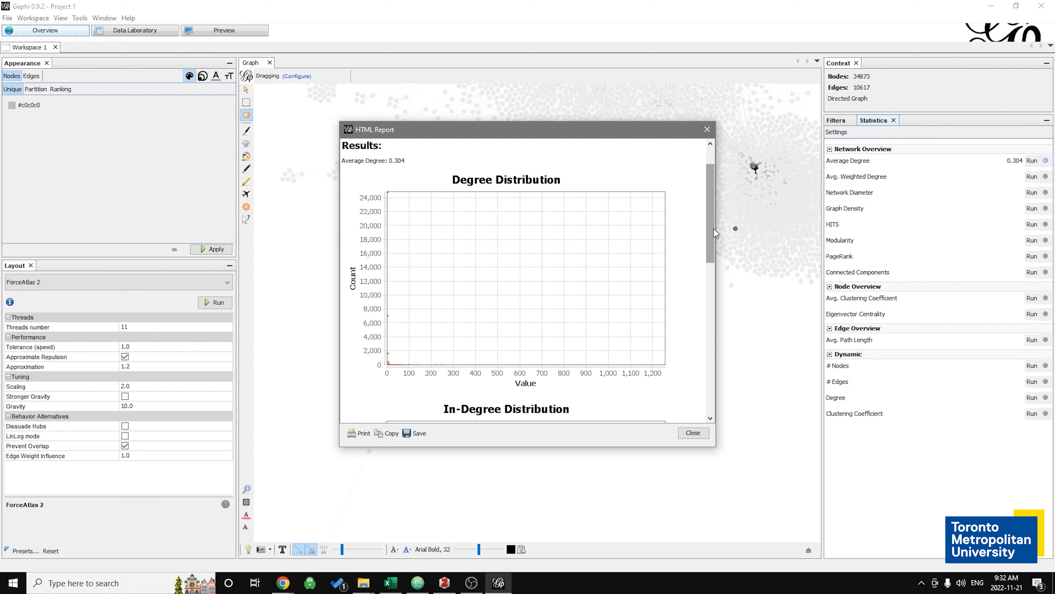
scroll(631, 353, "down", 5)
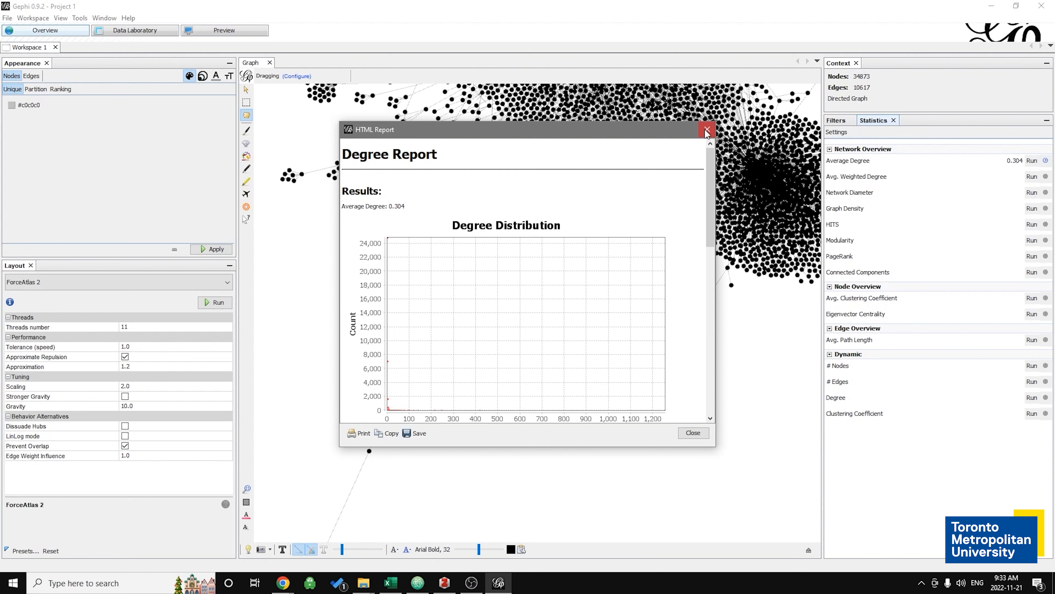
left_click(706, 130)
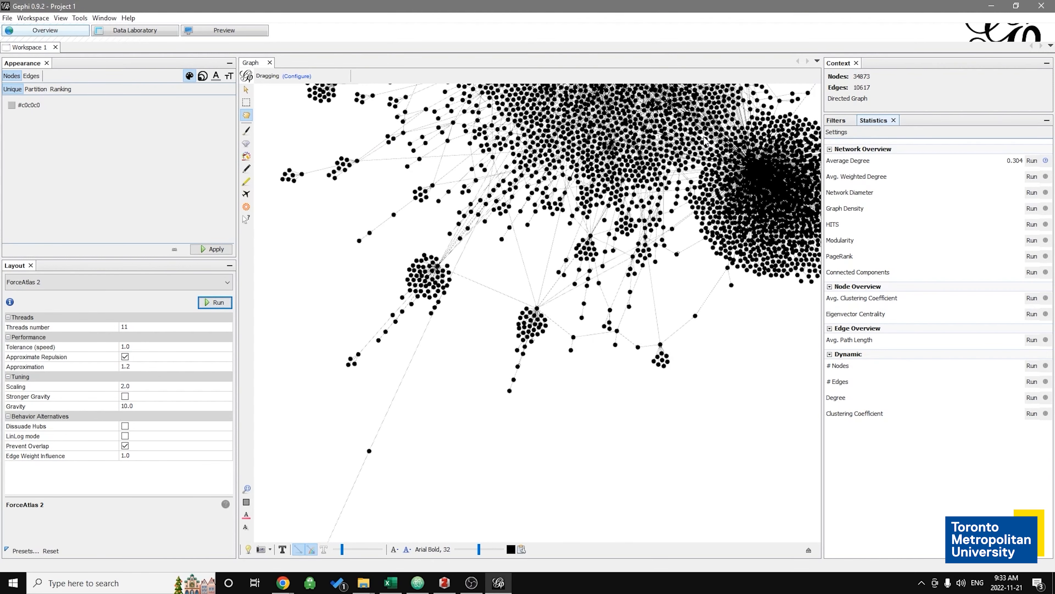
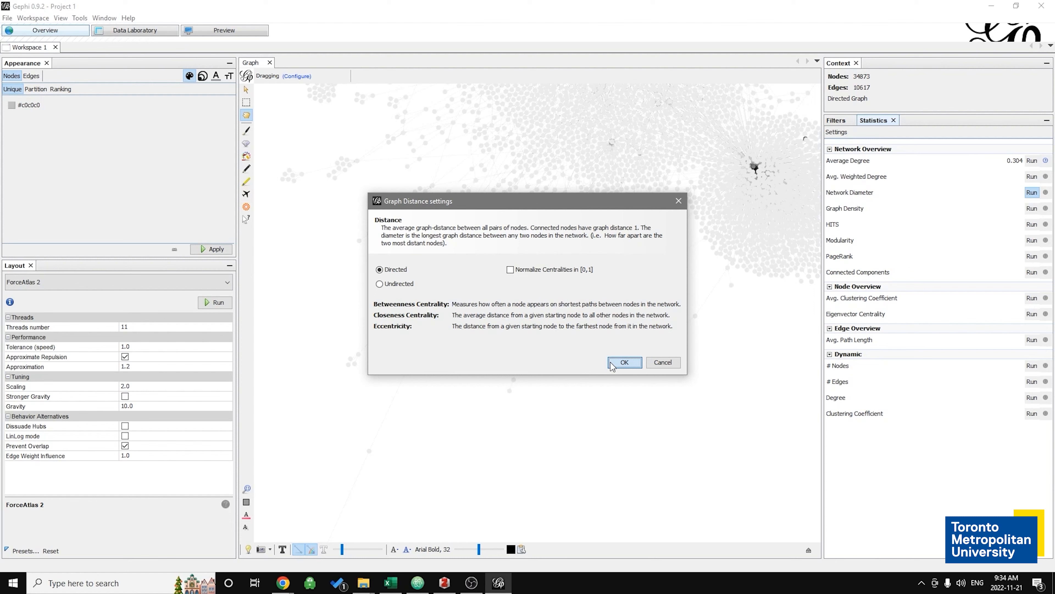
- Calculate the Network Diameter as directed without normalized centralities, review the Graph Distance Report through the eccentricity distribution, and close it
left_click(611, 364)
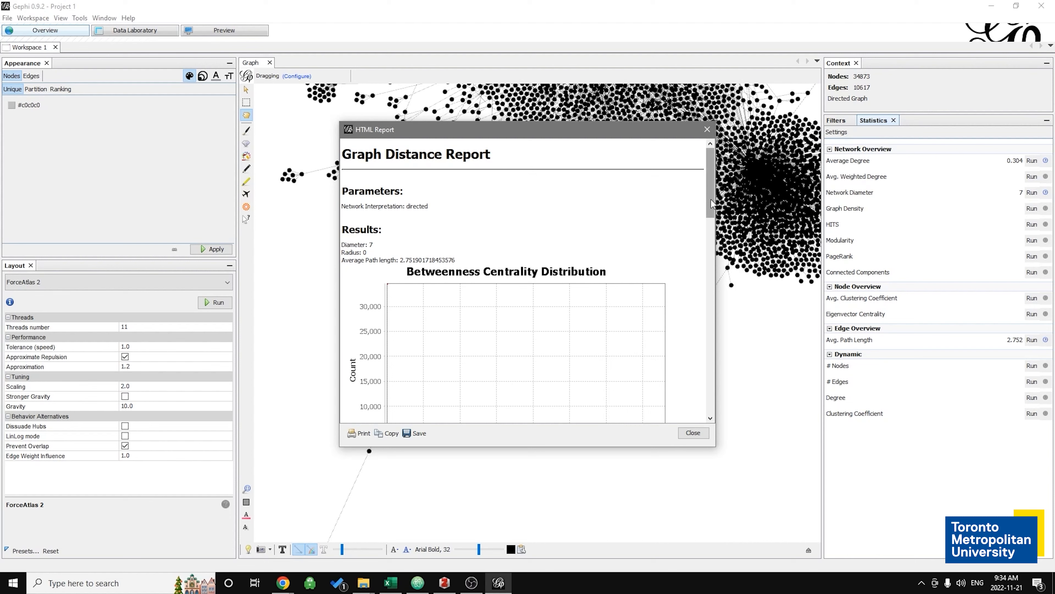
scroll(709, 311, "down", 5)
scroll(720, 277, "down", 10)
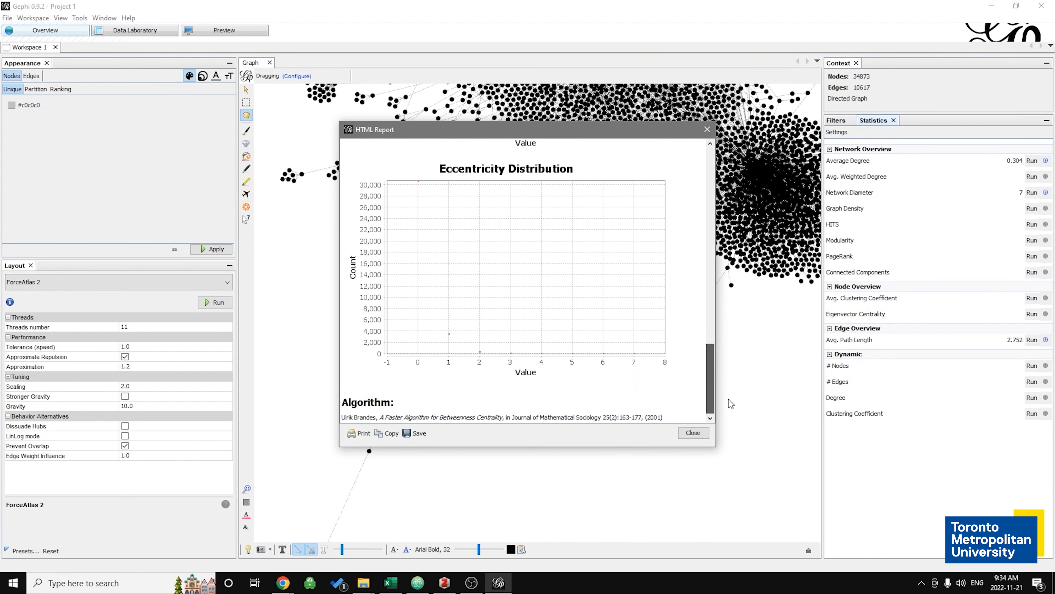
left_click(698, 434)
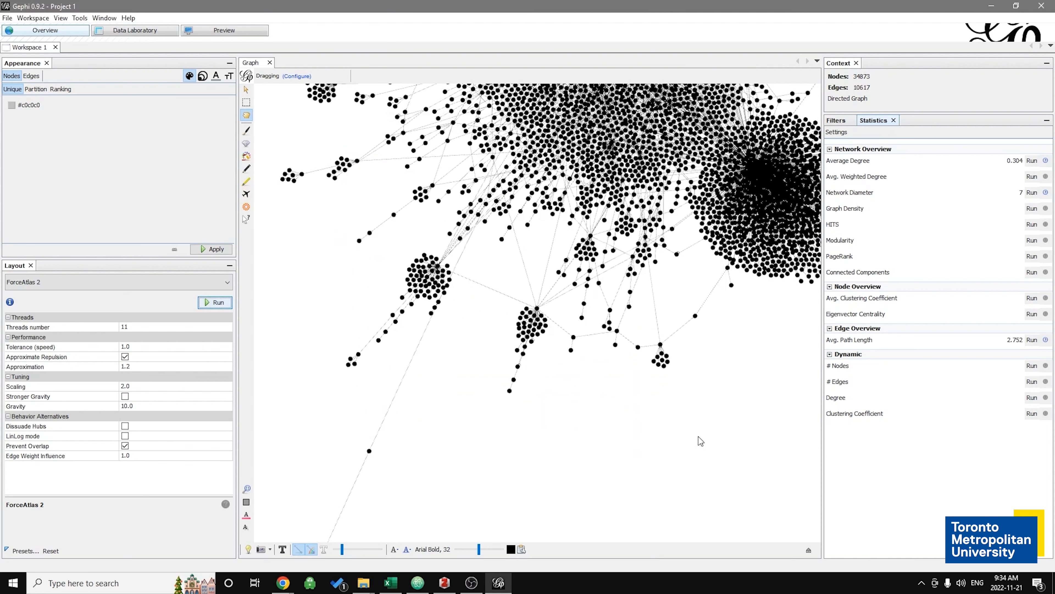
- Run Modularity with Randomize and Use weights enabled at resolution 1.0, review the report, and close it
left_click(1031, 240)
left_click(1031, 240)
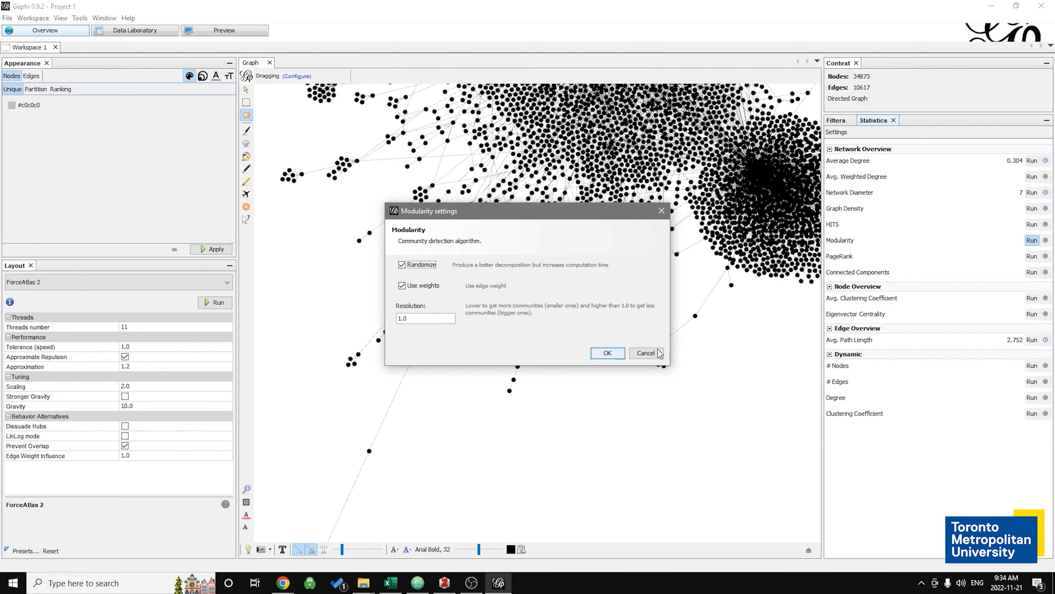
left_click(619, 357)
left_click(607, 353)
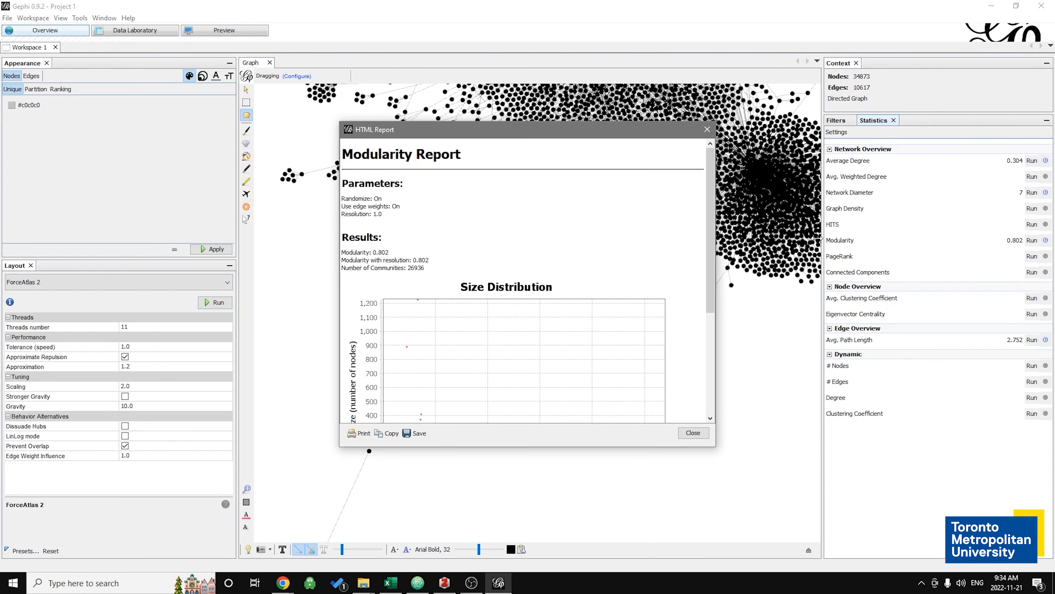
left_click(693, 433)
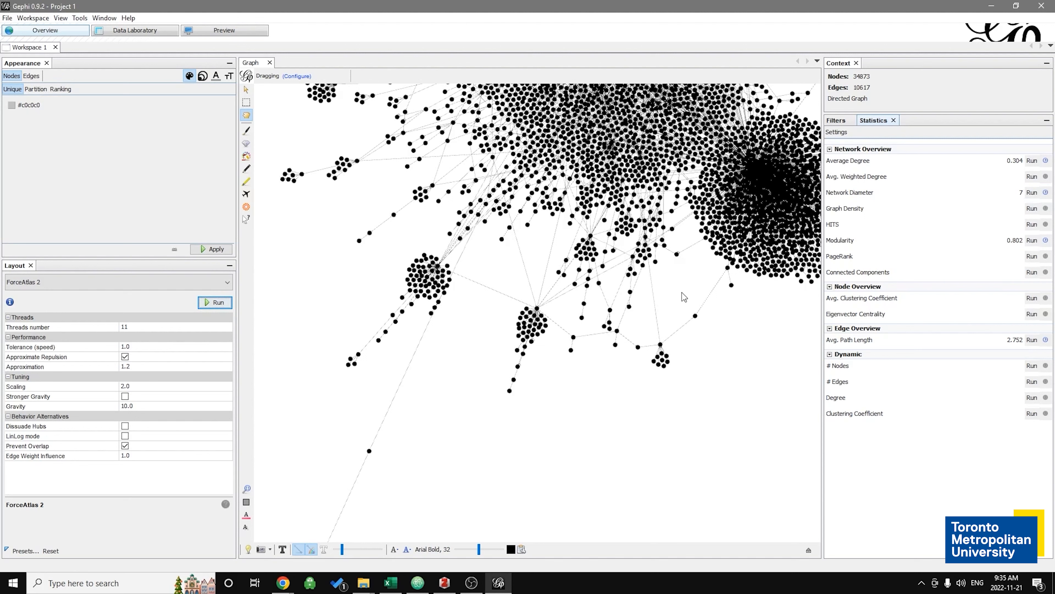
scroll(705, 328, "down", 3)
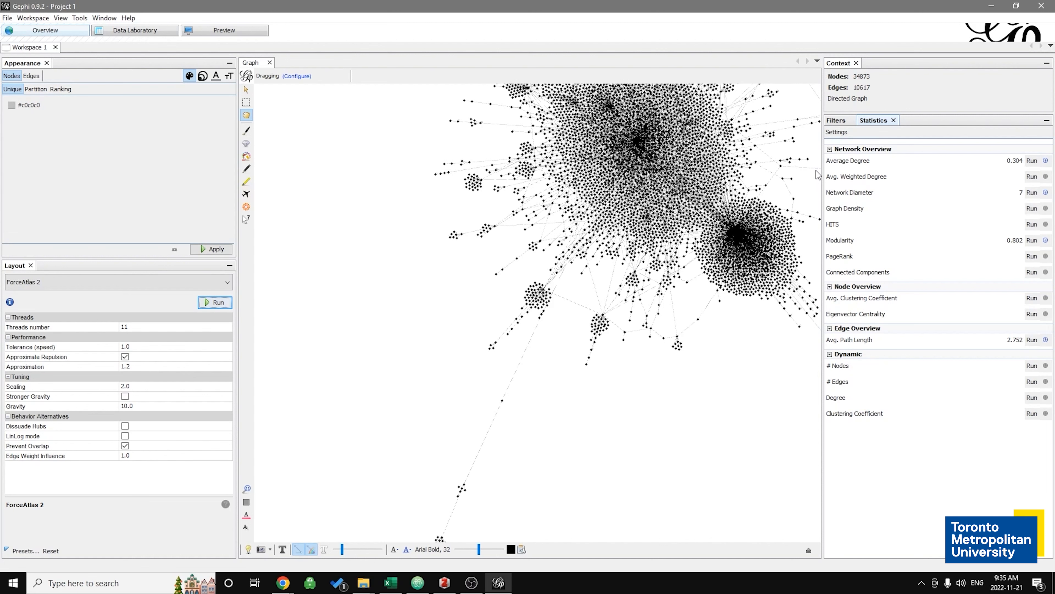
- Switch to the Cambridge Intelligence article on centrality measures in Chrome and read its introduction and Degree Centrality section
left_click(996, 8)
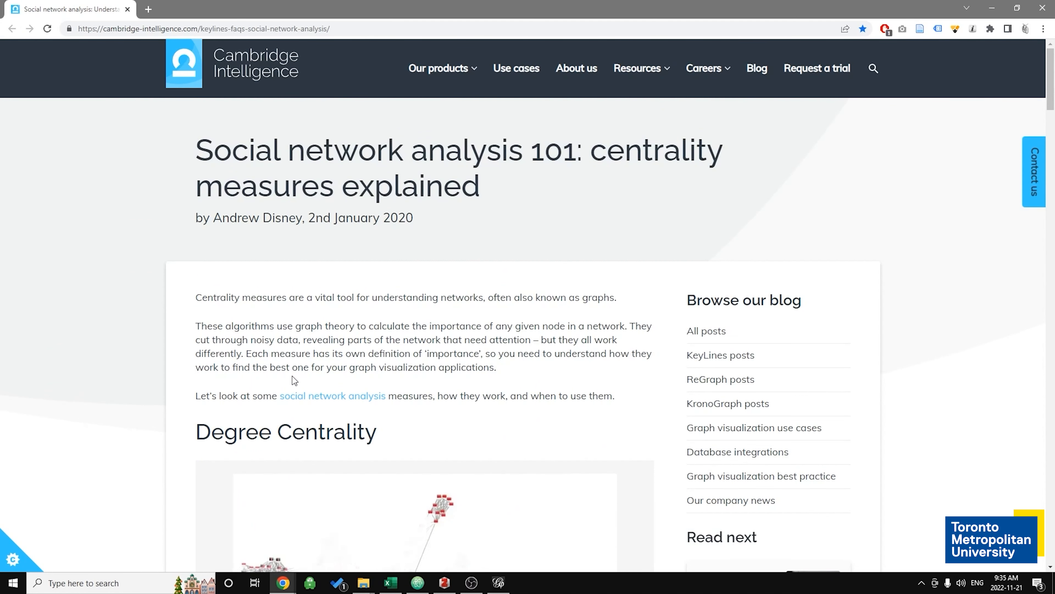
scroll(292, 376, "down", 1)
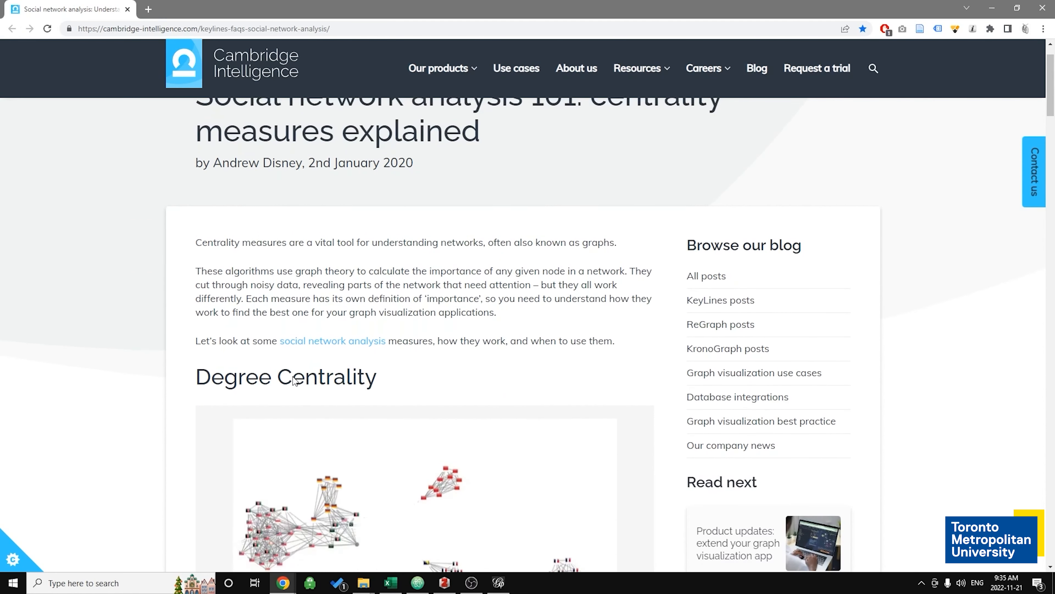
scroll(292, 376, "up", 1)
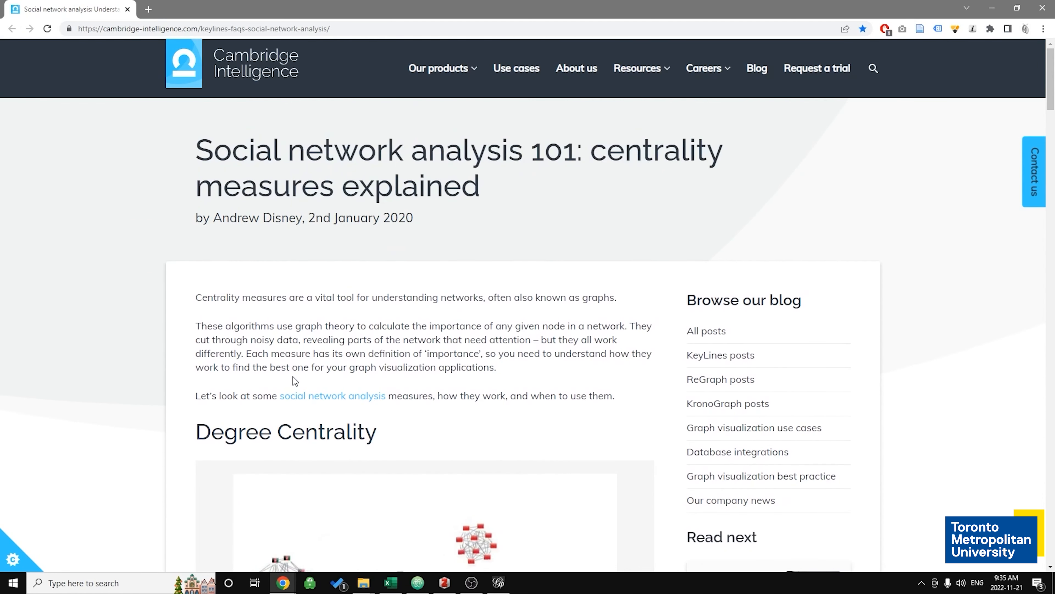
scroll(295, 381, "down", 1)
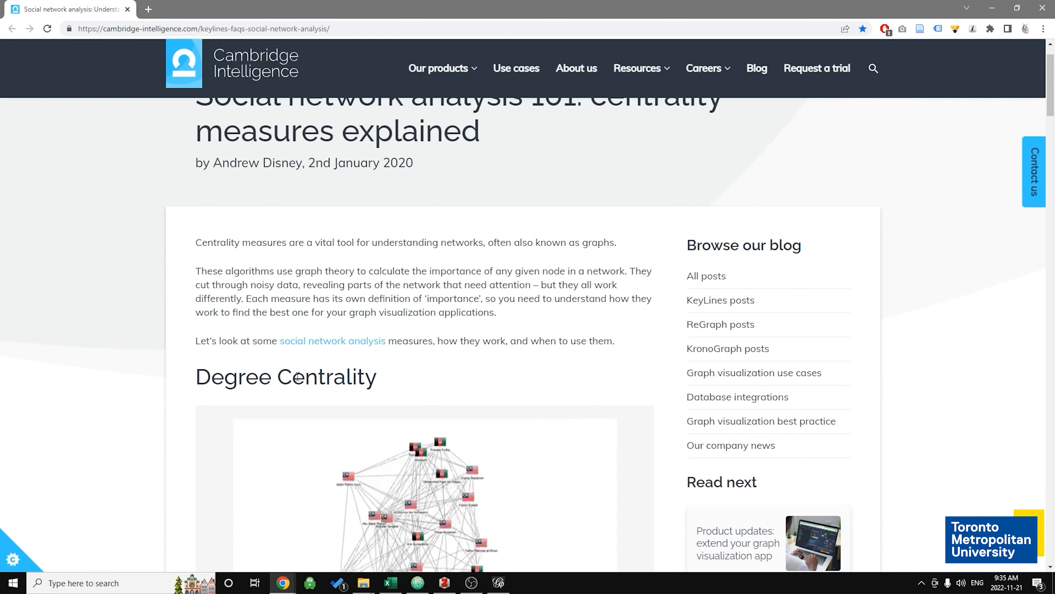
scroll(297, 377, "down", 1)
scroll(297, 376, "down", 3)
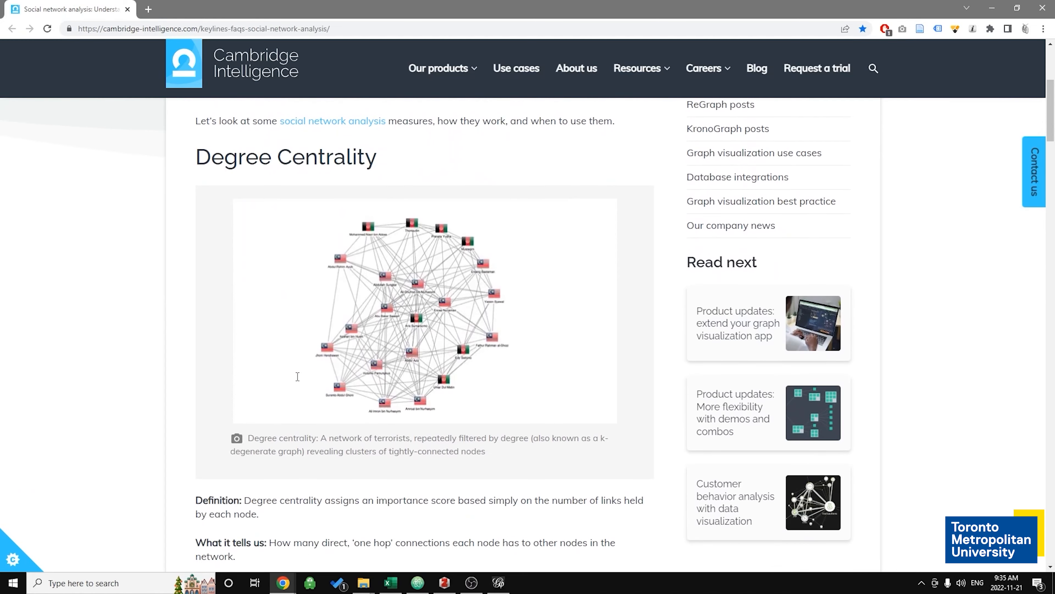
scroll(297, 377, "down", 2)
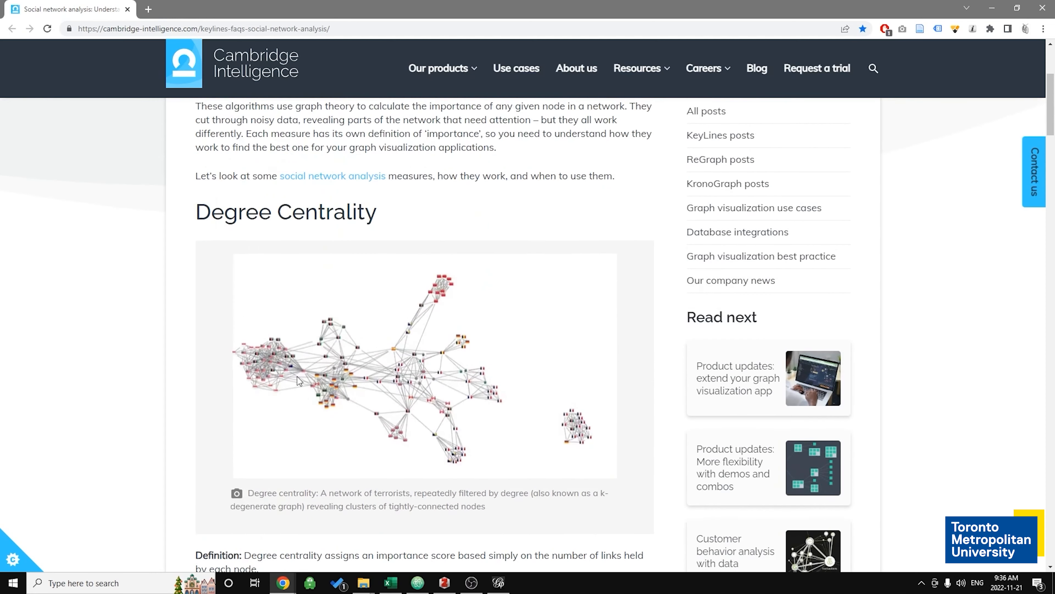
scroll(297, 377, "up", 3)
scroll(296, 376, "down", 1)
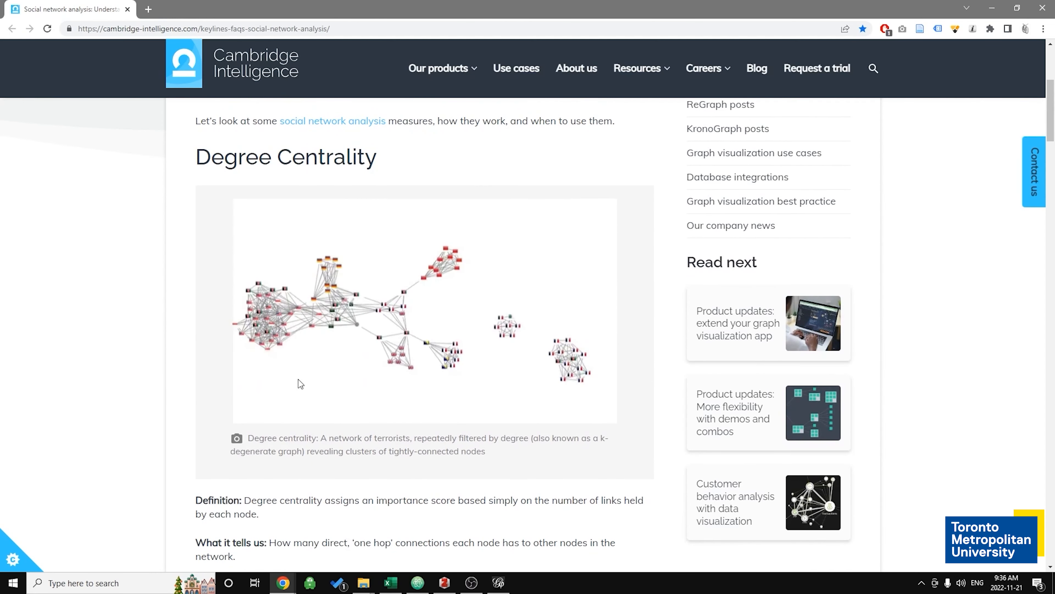
scroll(297, 376, "down", 2)
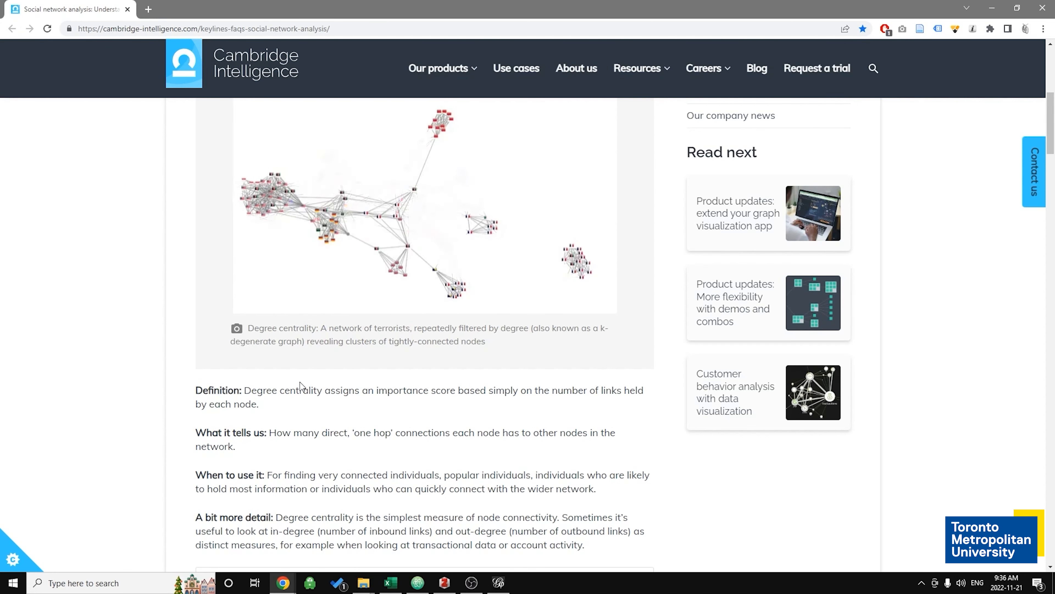
- Read the degree centrality definition, what it tells, when to use it and the in-degree/out-degree detail beside its example network
scroll(313, 439, "down", 1)
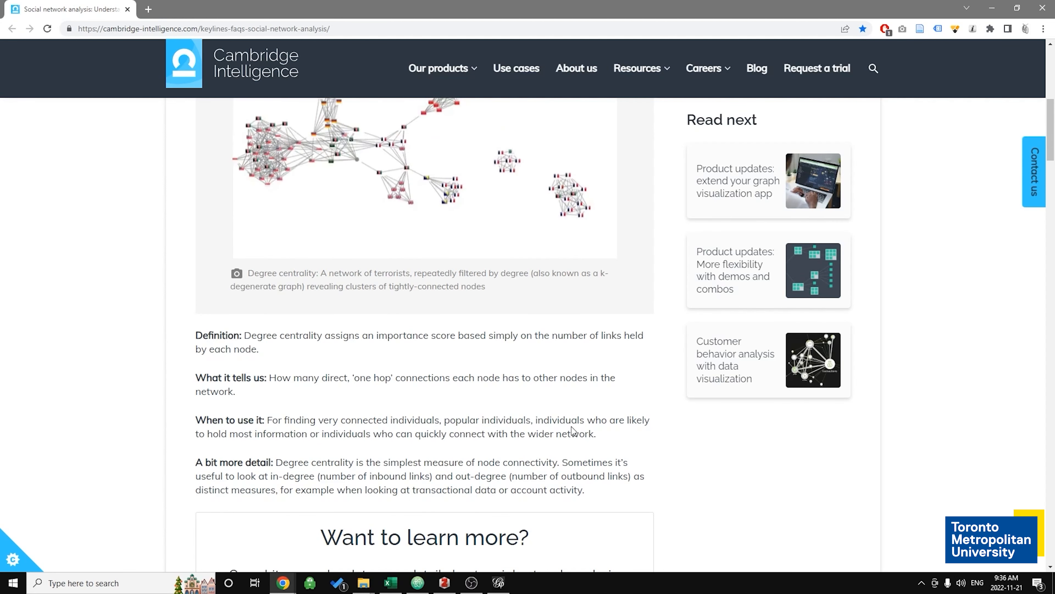
scroll(538, 405, "up", 2)
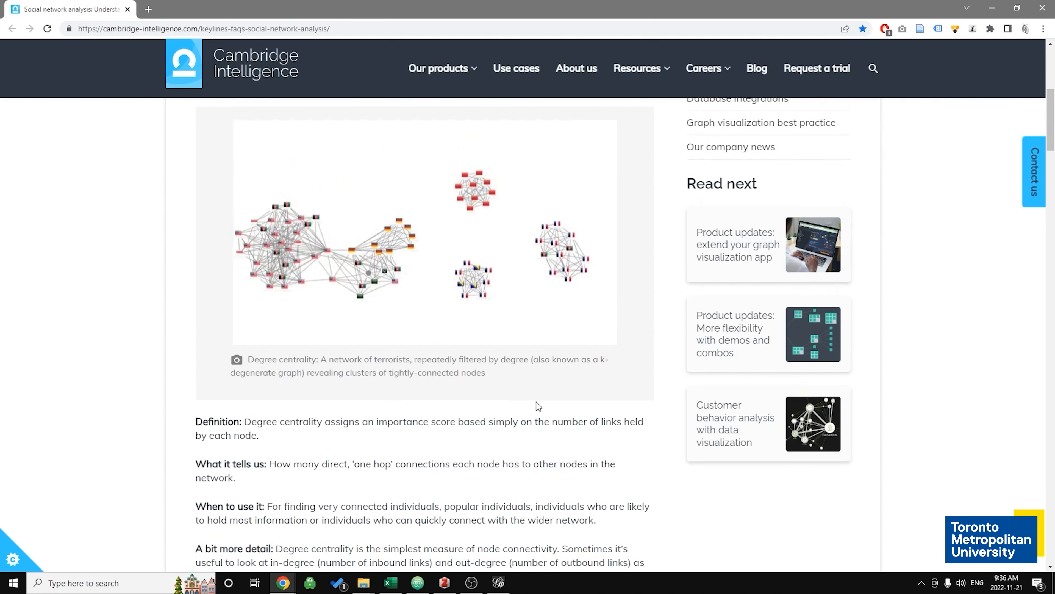
scroll(539, 405, "up", 4)
scroll(539, 405, "down", 3)
scroll(539, 407, "down", 3)
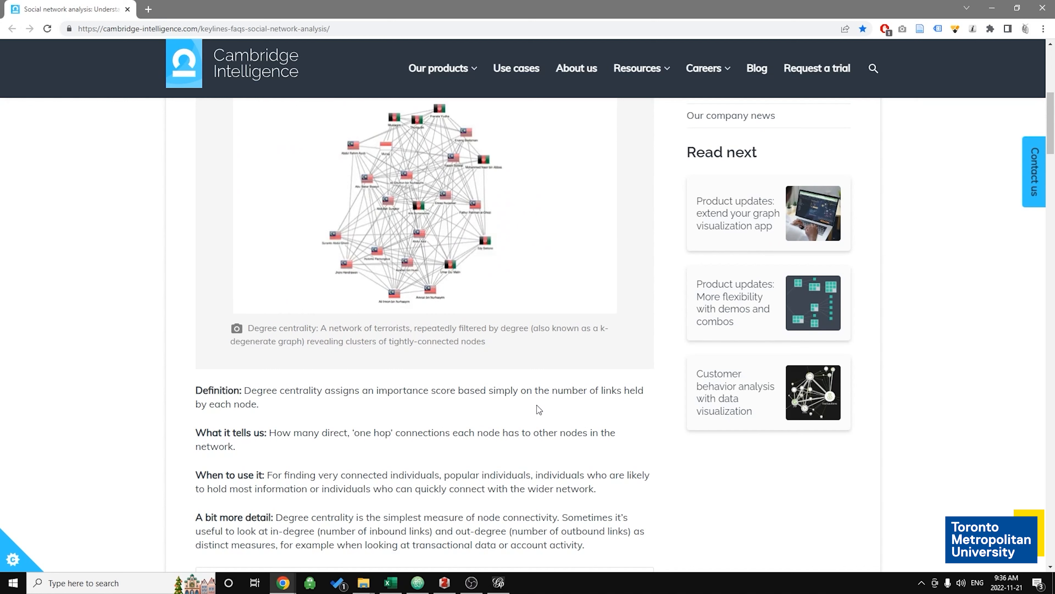
scroll(538, 409, "down", 1)
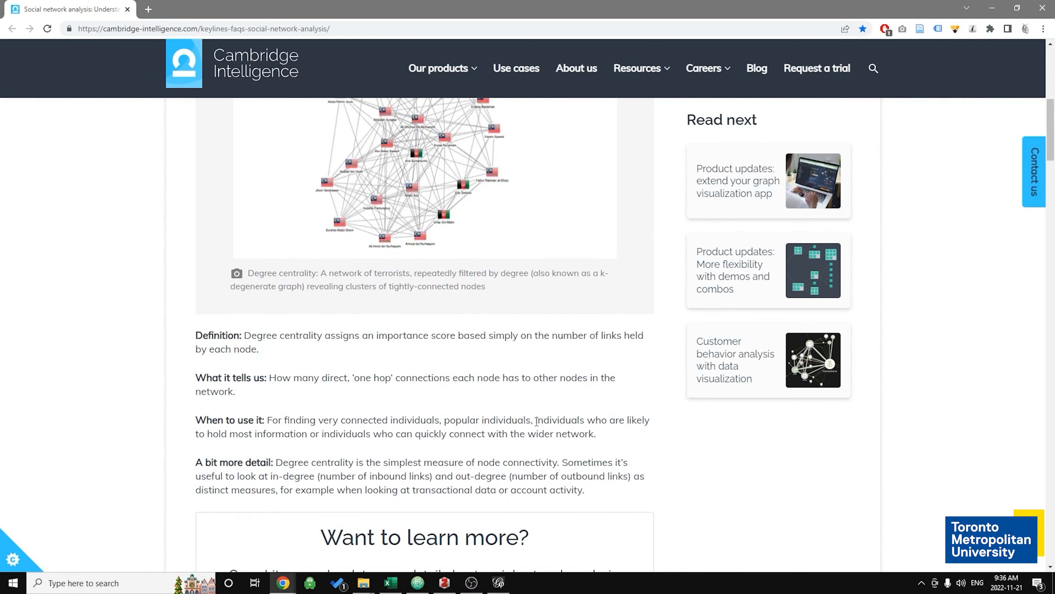
- Read the Betweenness centrality section, covering its example email network, definition, meaning, use cases and further detail
scroll(537, 421, "down", 10)
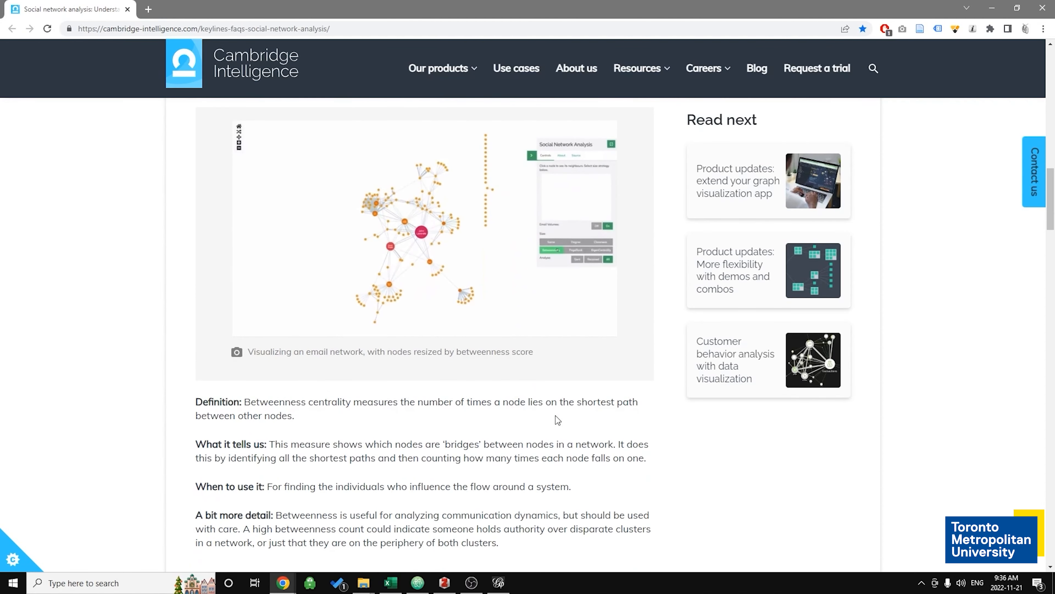
scroll(557, 419, "up", 3)
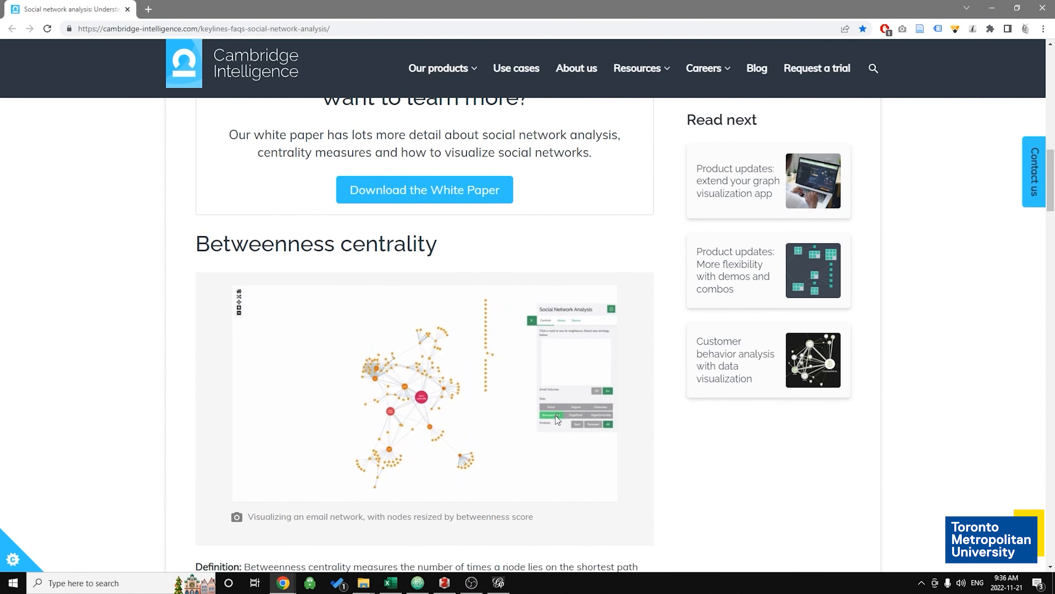
scroll(557, 419, "down", 3)
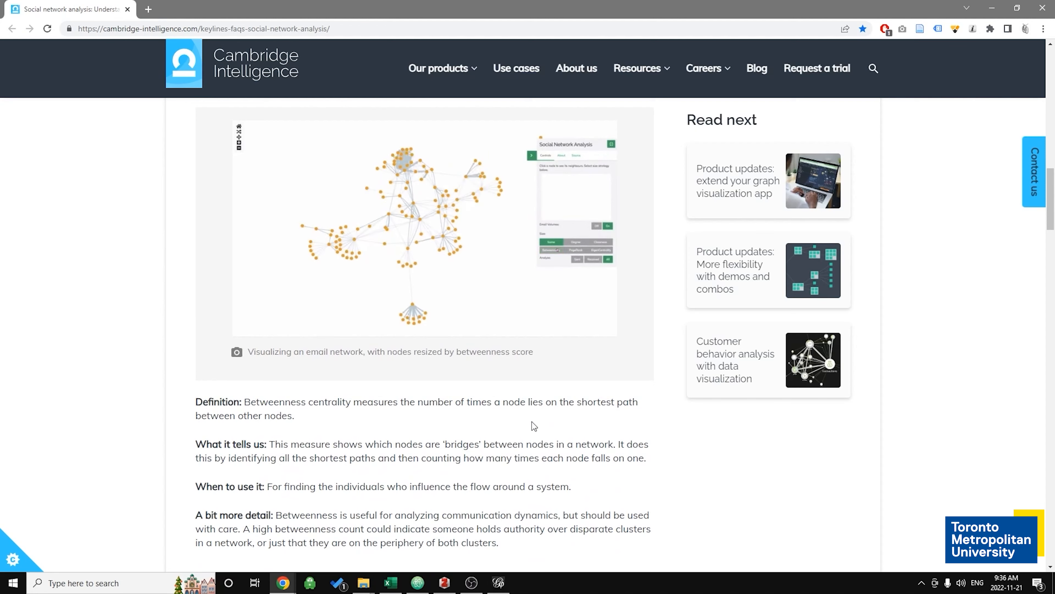
scroll(533, 422, "down", 1)
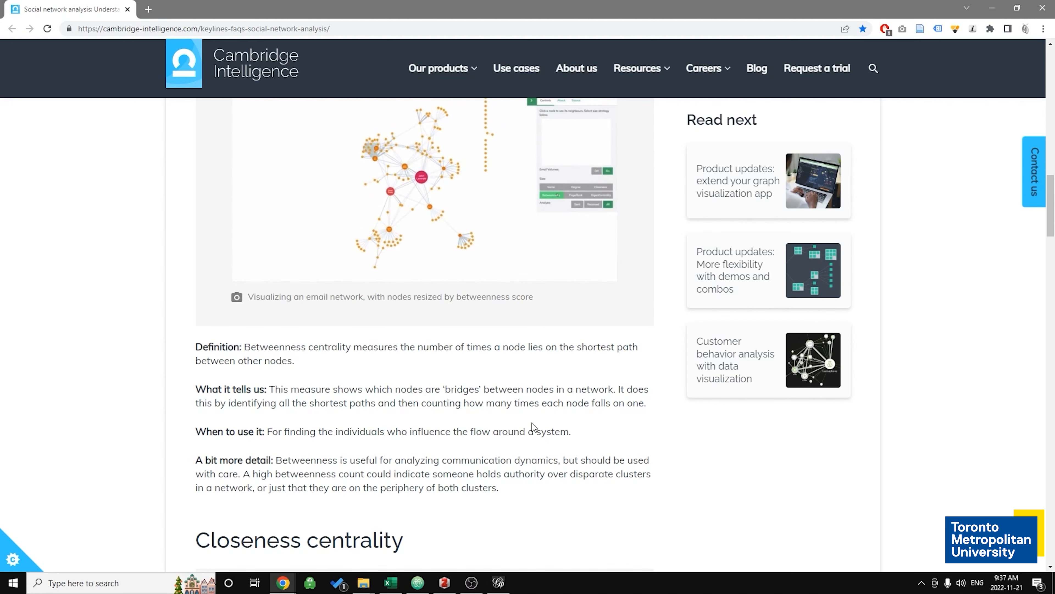
scroll(529, 425, "down", 1)
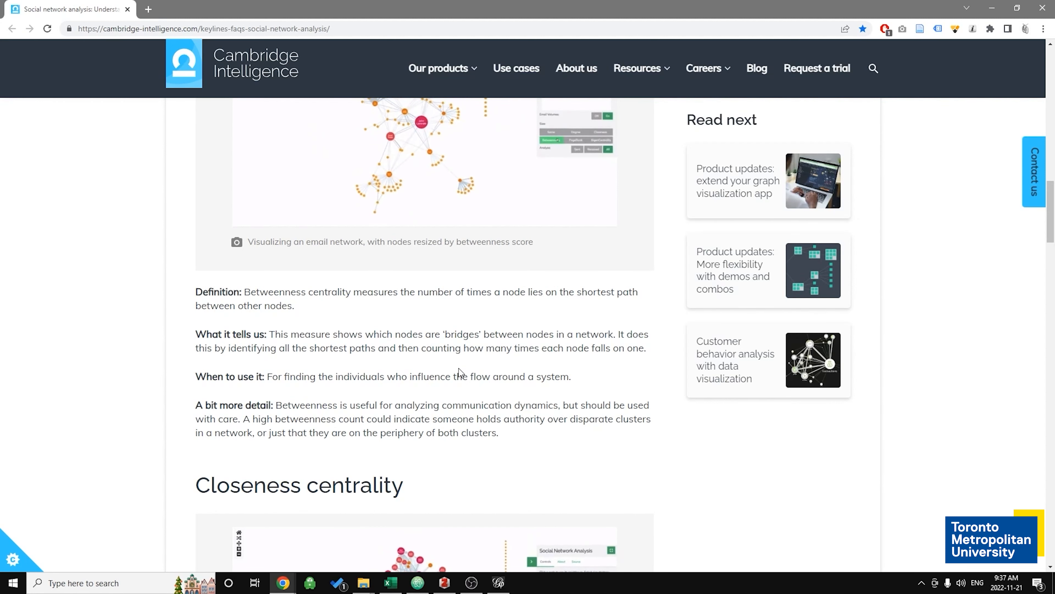
- Read the Closeness centrality section through its further detail, and dismiss the graph visualization SDK tour pop-up
scroll(460, 372, "down", 8)
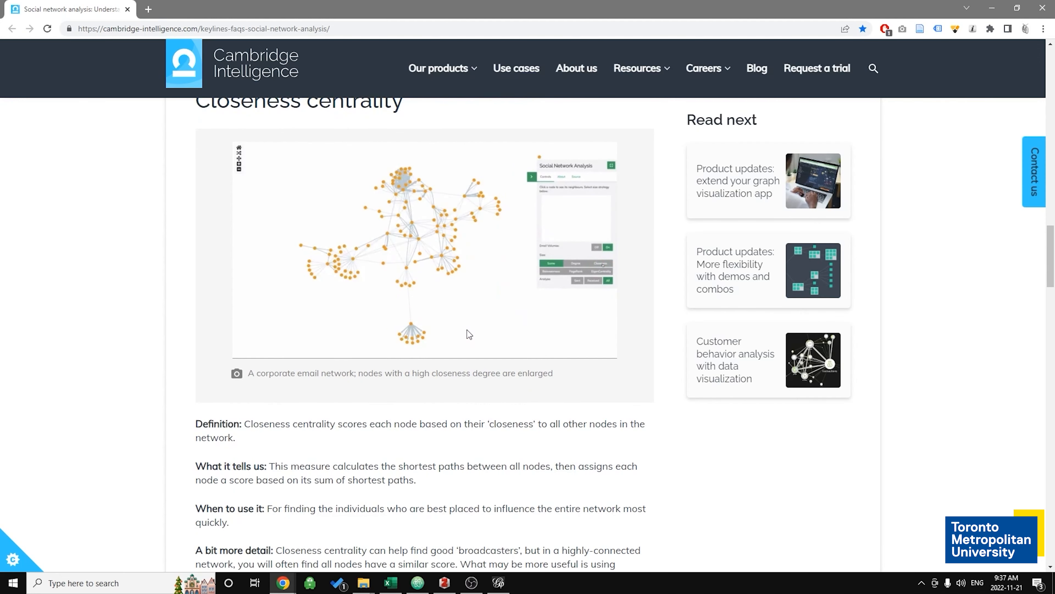
scroll(469, 334, "down", 1)
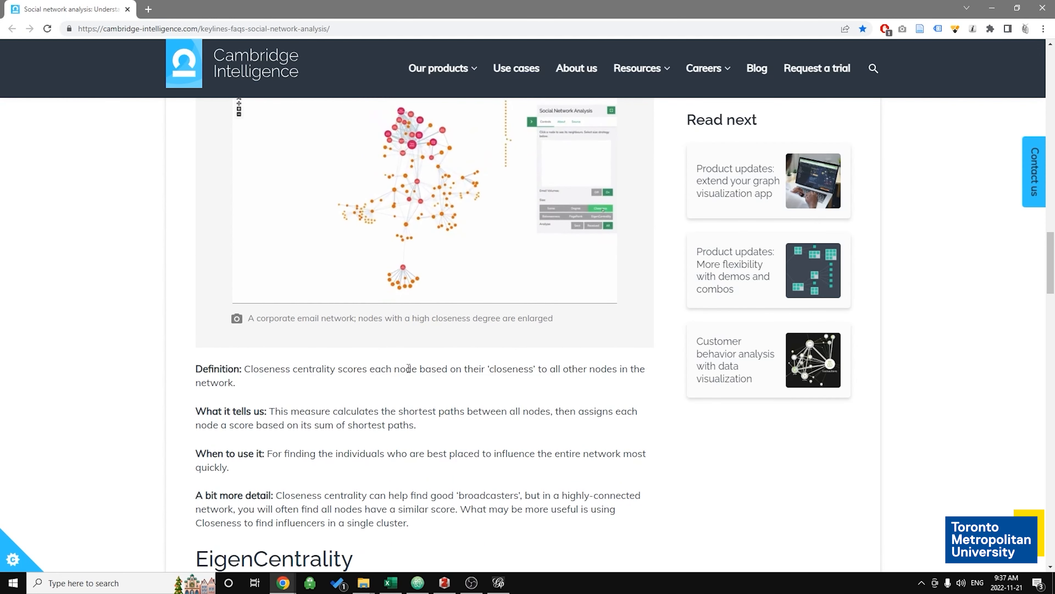
scroll(408, 368, "down", 1)
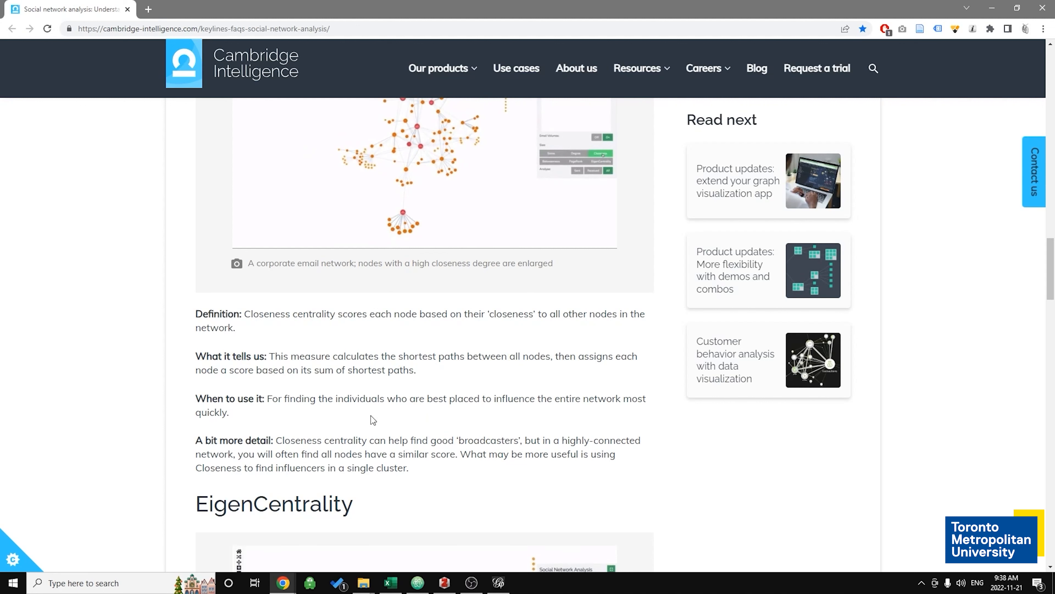
scroll(382, 452, "down", 1)
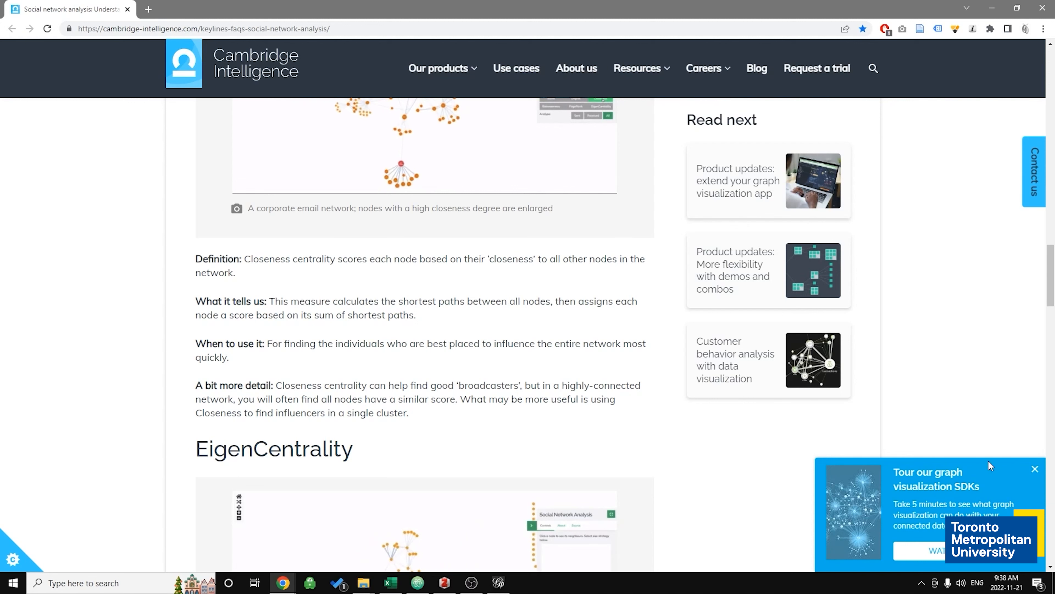
left_click(1035, 470)
- Look through the EigenCentrality and PageRank sections, comparing their definitions, uses and example email networks
scroll(897, 467, "down", 1)
scroll(897, 467, "down", 15)
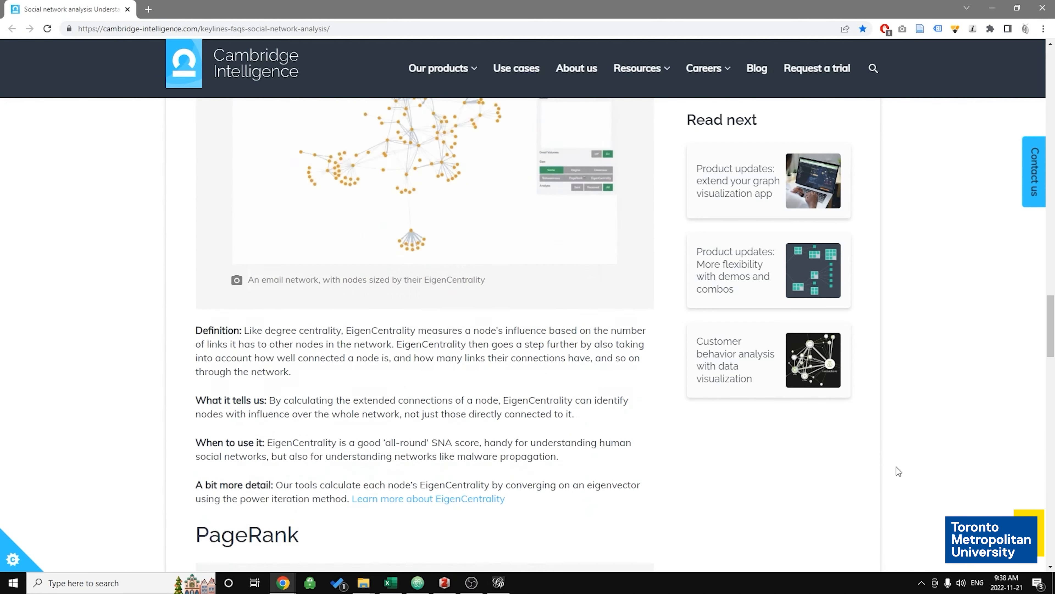
scroll(392, 266, "up", 5)
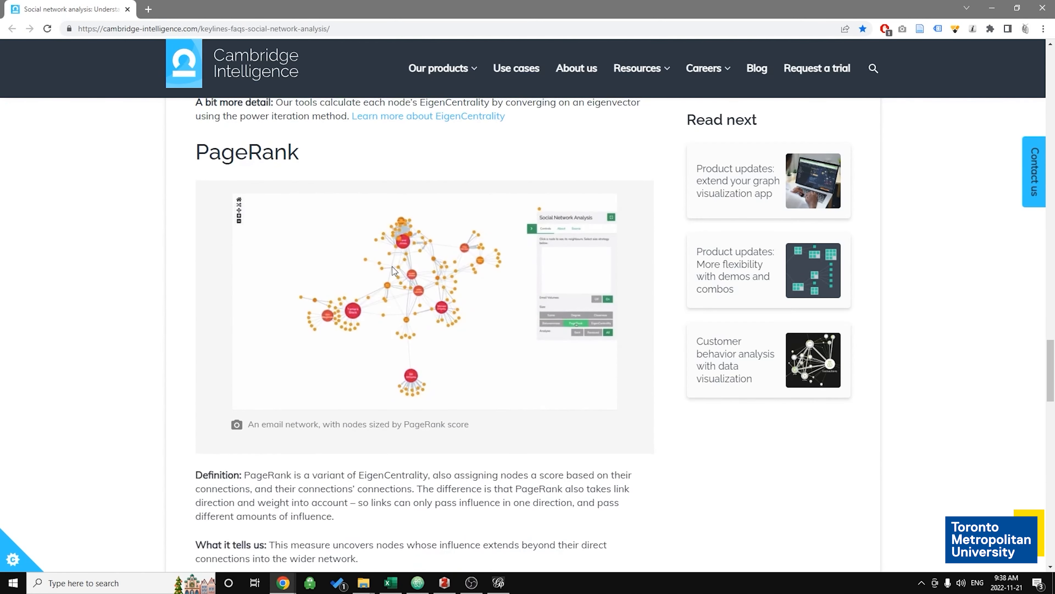
scroll(380, 290, "down", 5)
scroll(378, 292, "down", 2)
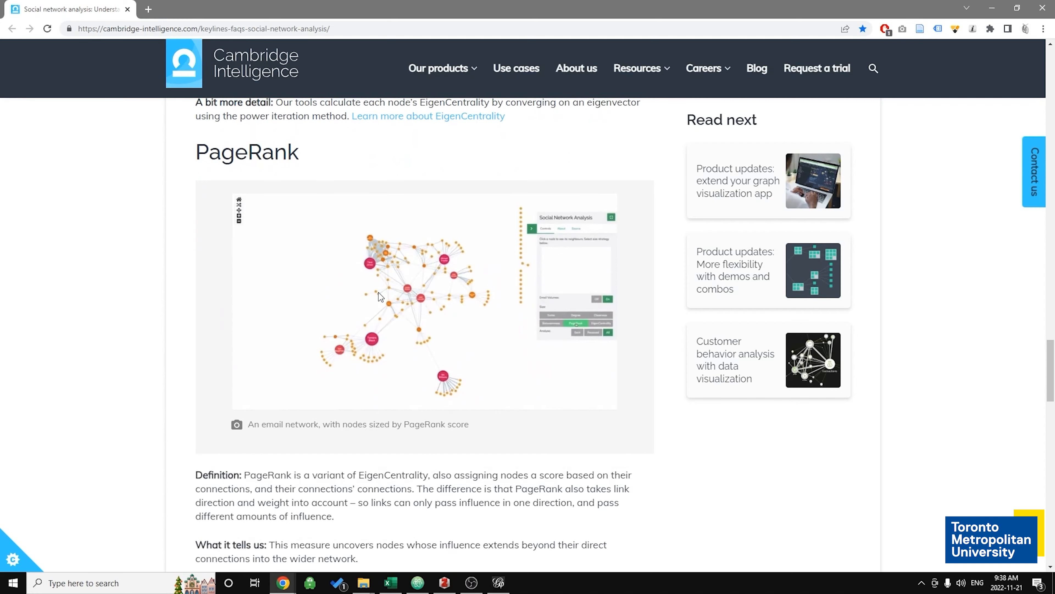
scroll(379, 294, "up", 4)
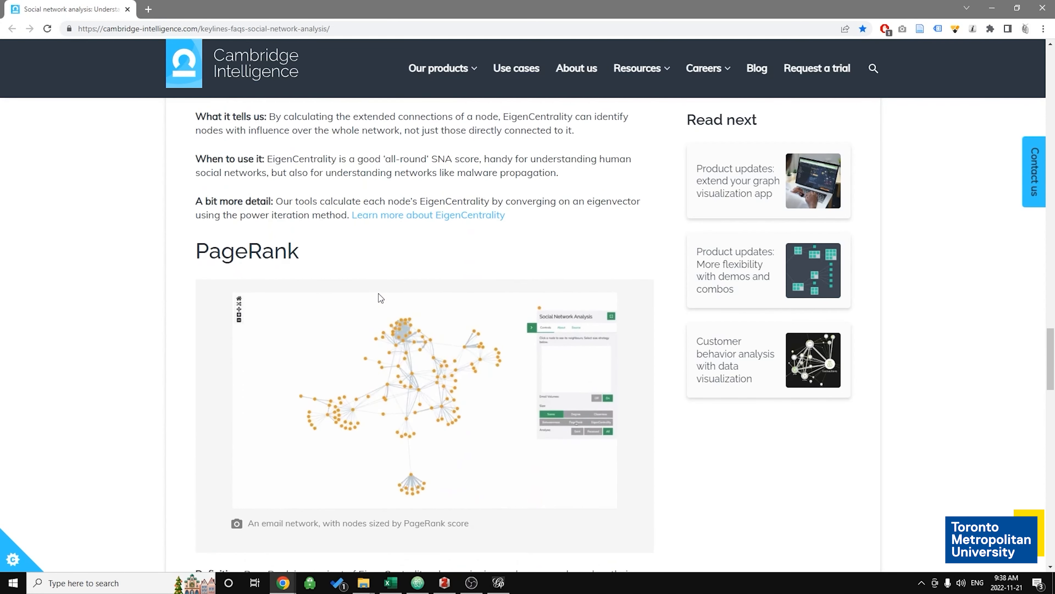
scroll(378, 293, "down", 3)
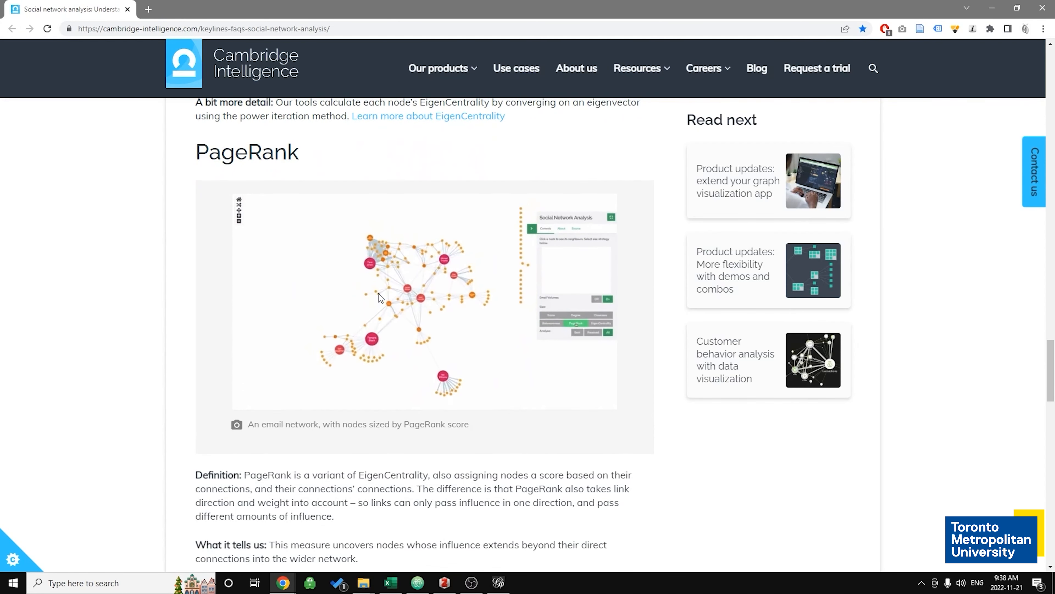
scroll(395, 333, "down", 8)
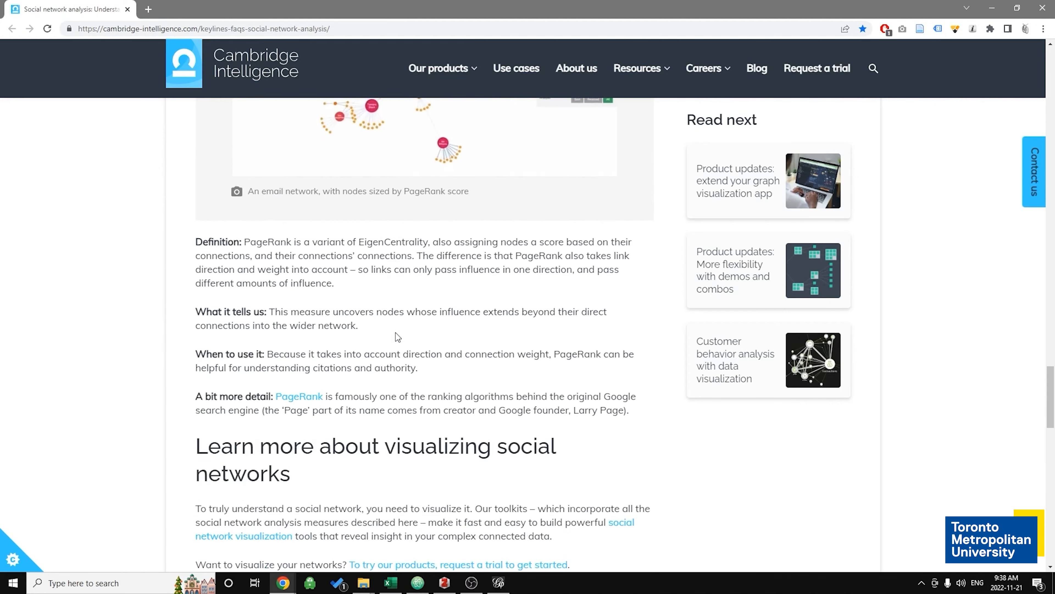
scroll(395, 332, "up", 6)
scroll(396, 333, "up", 14)
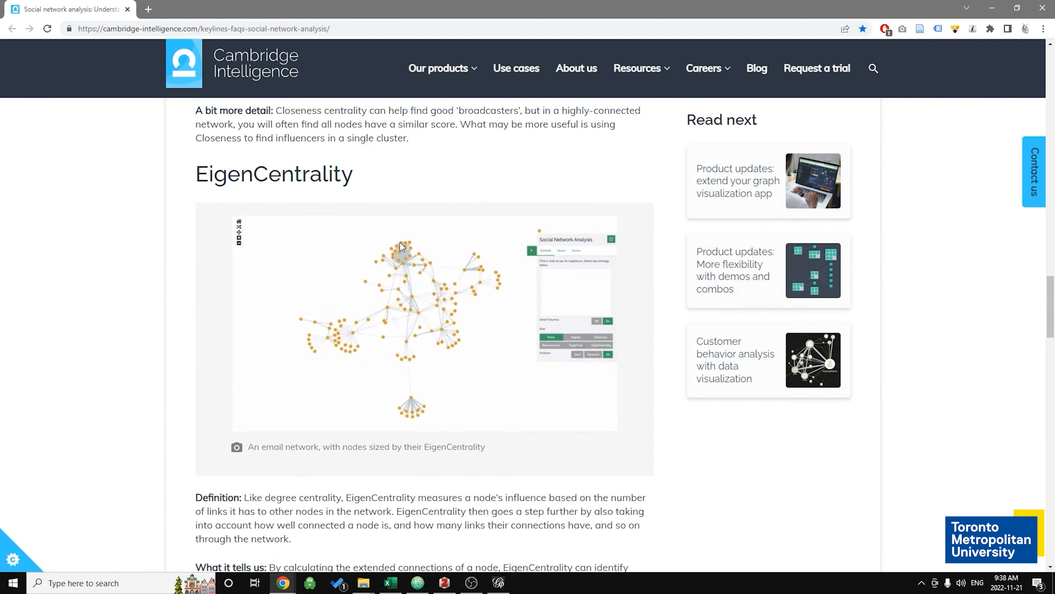
- Return to Gephi and apply node sizing ranked by Degree, with minimum size 10 and maximum size 100
left_click(992, 9)
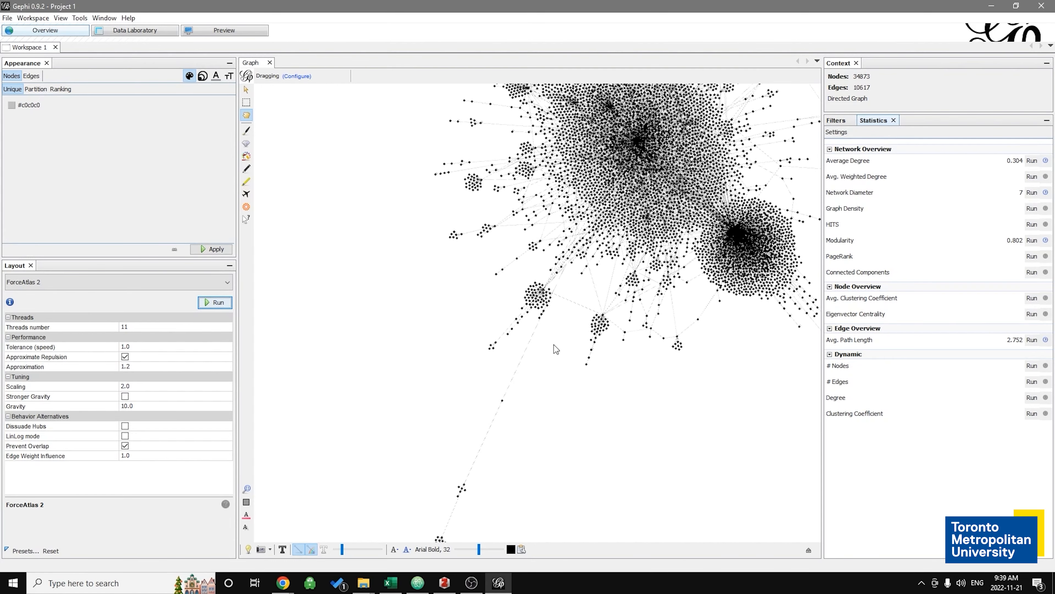
scroll(524, 306, "up", 5)
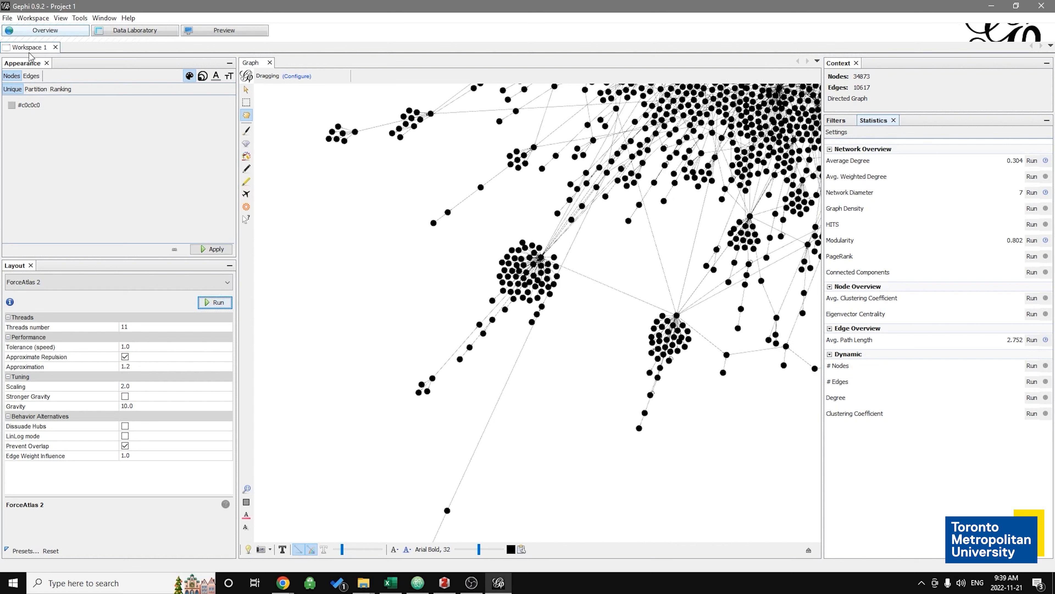
left_click(200, 79)
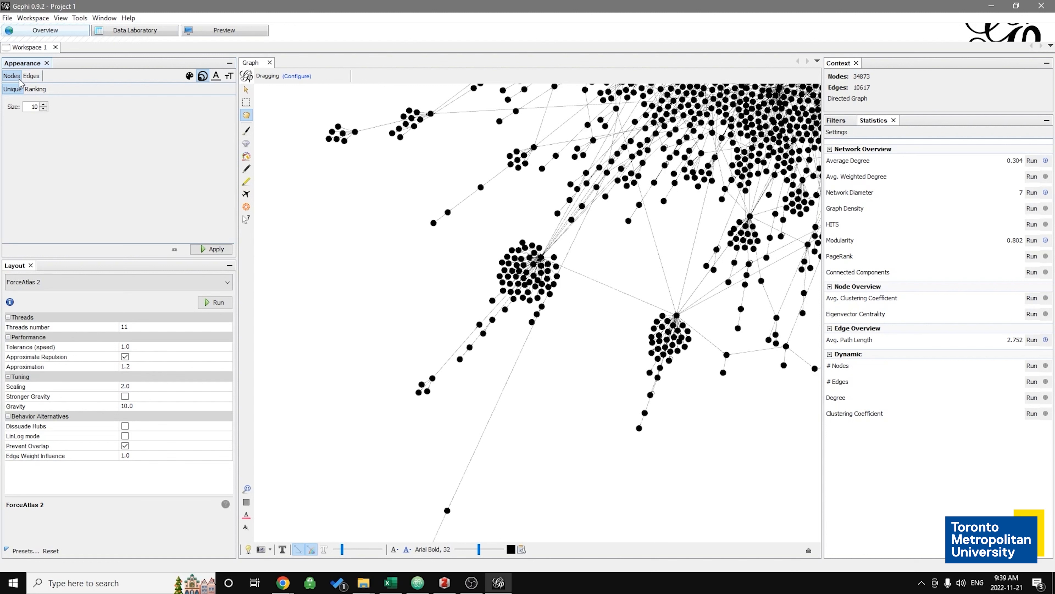
left_click(36, 89)
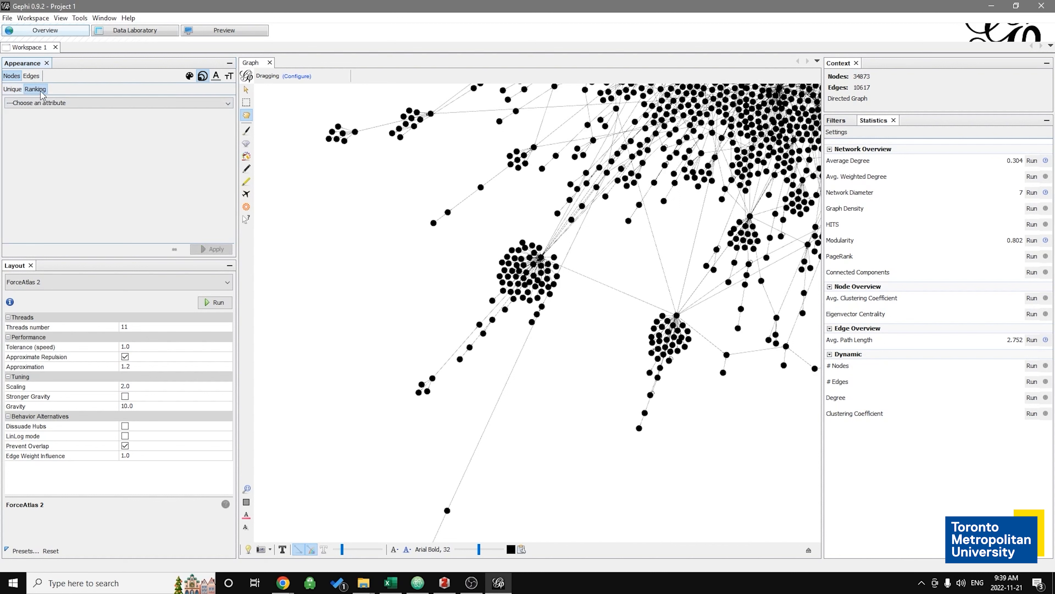
left_click(69, 103)
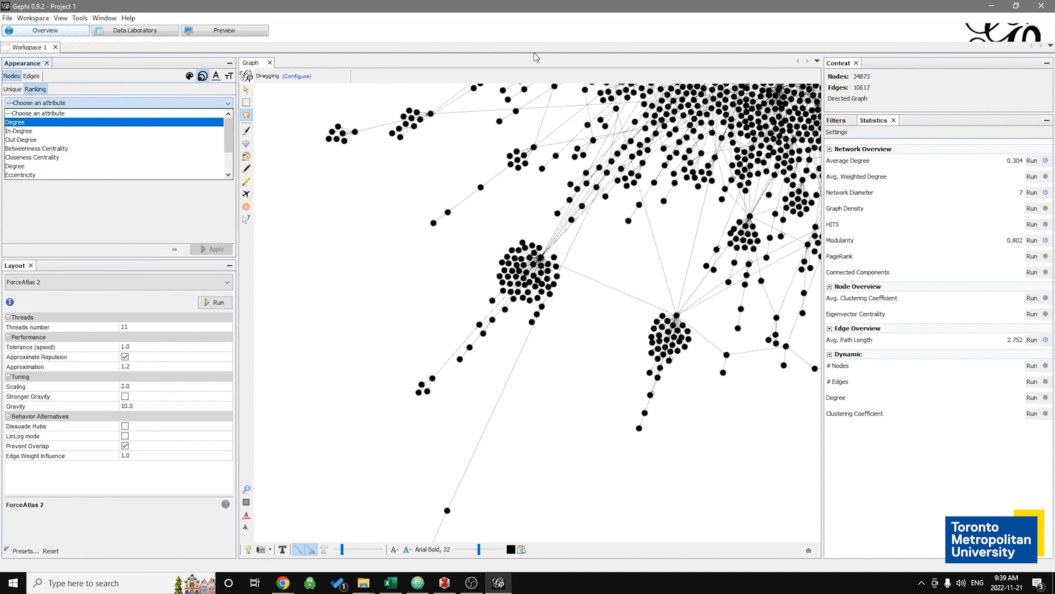
left_click(125, 124)
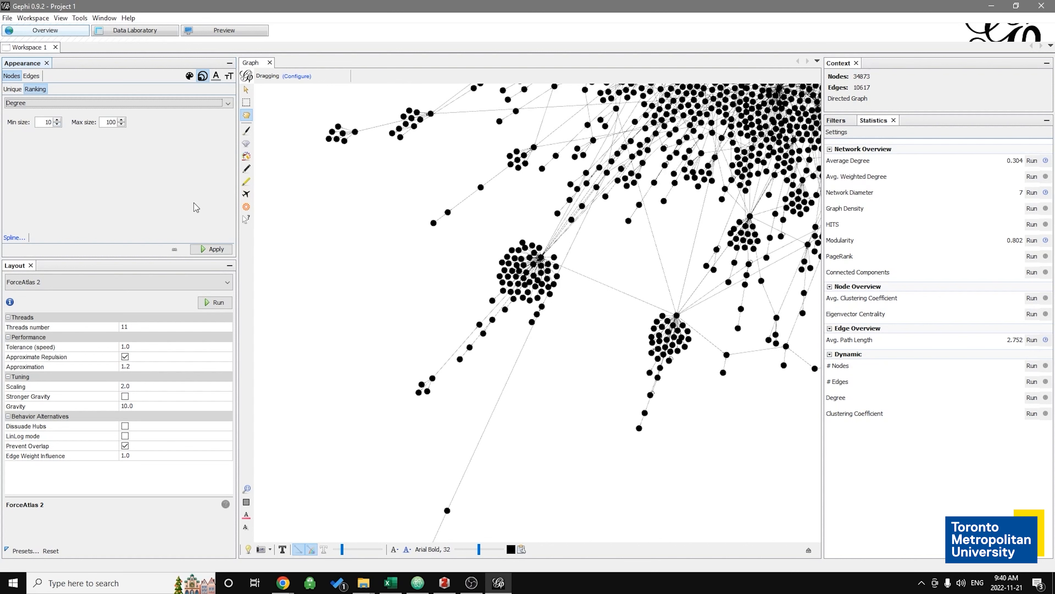
left_click(213, 249)
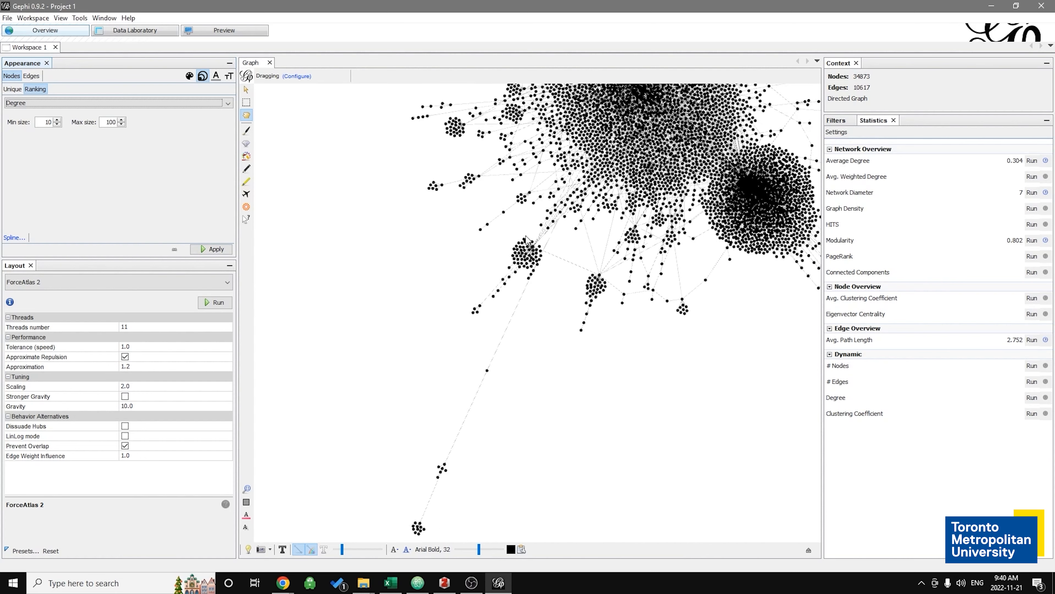
left_click(217, 249)
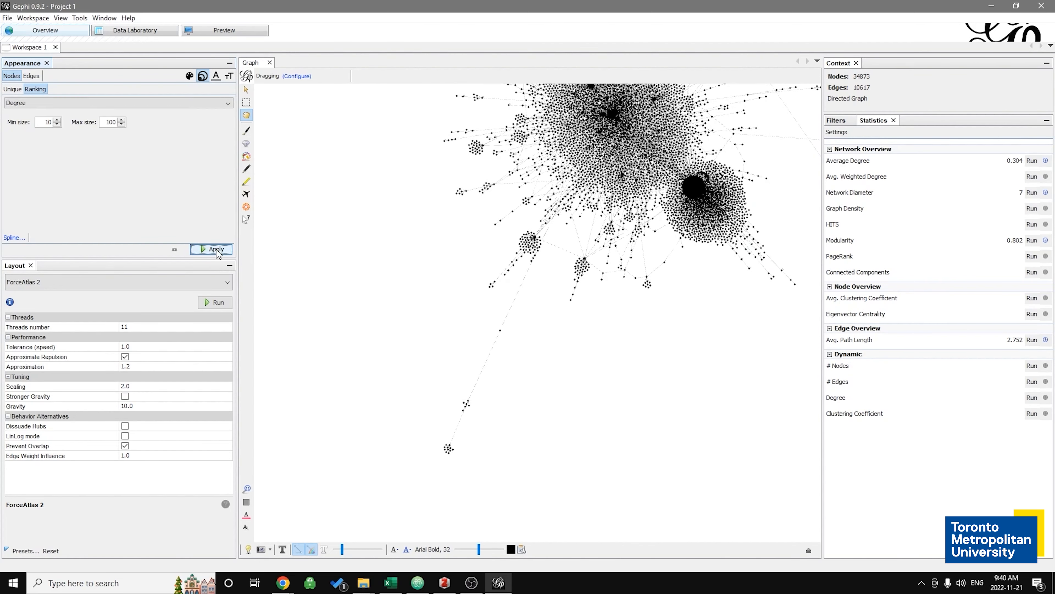
- Examine the resized nodes in the graph, comparing hubs in the small outlying clusters with the hub of the large secondary cluster
scroll(469, 245, "up", 5)
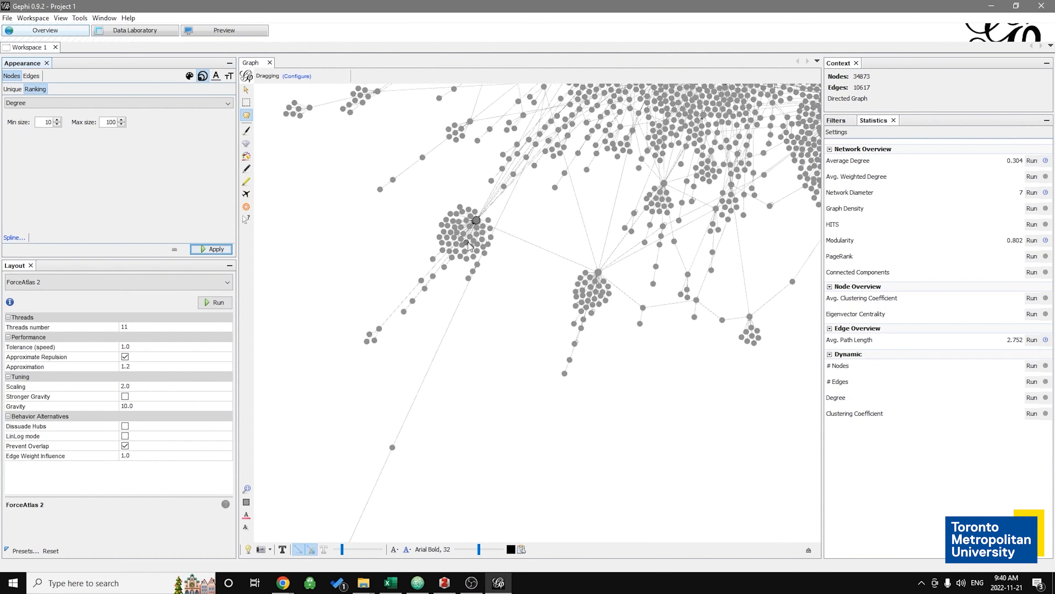
scroll(469, 245, "up", 1)
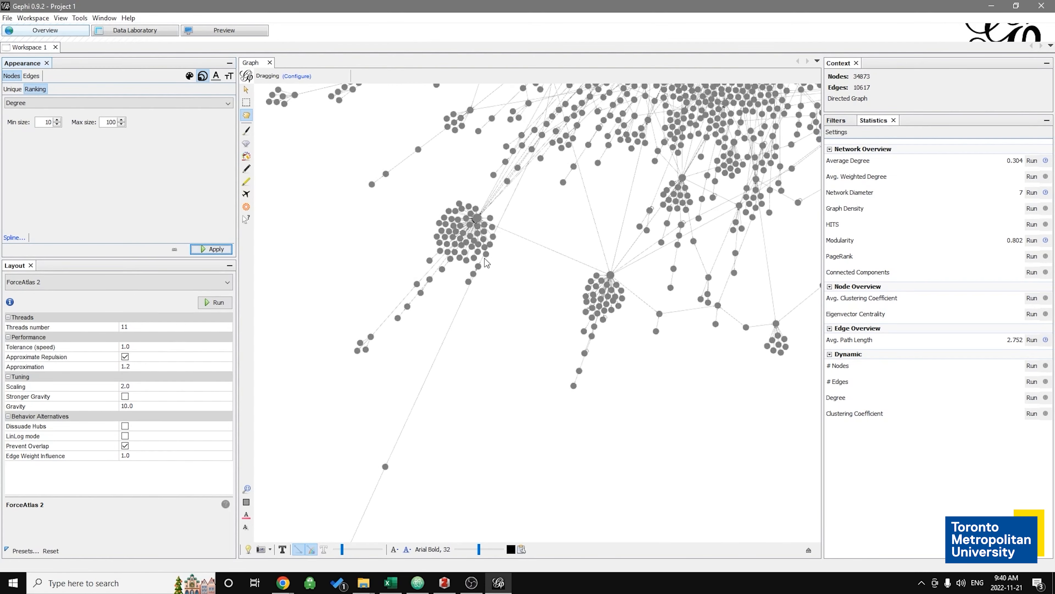
scroll(514, 240, "down", 3)
scroll(493, 220, "up", 3)
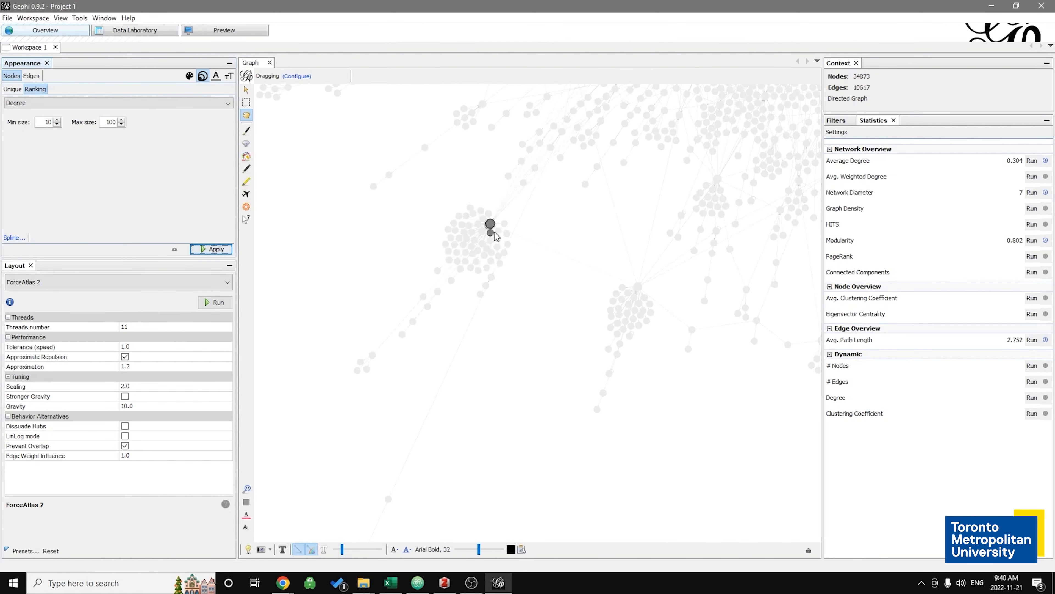
scroll(494, 232, "down", 4)
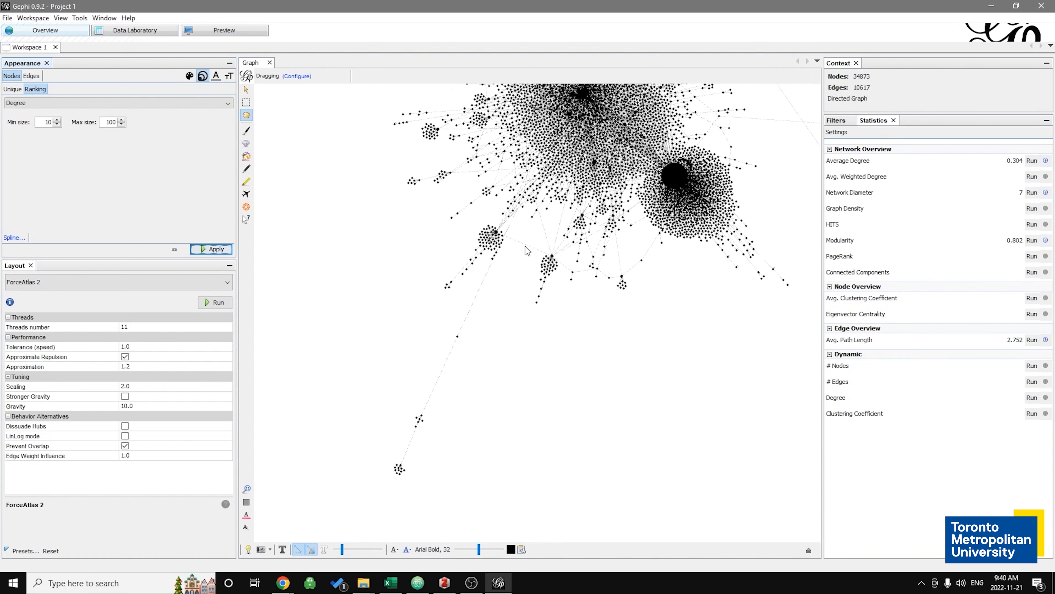
scroll(619, 190, "up", 5)
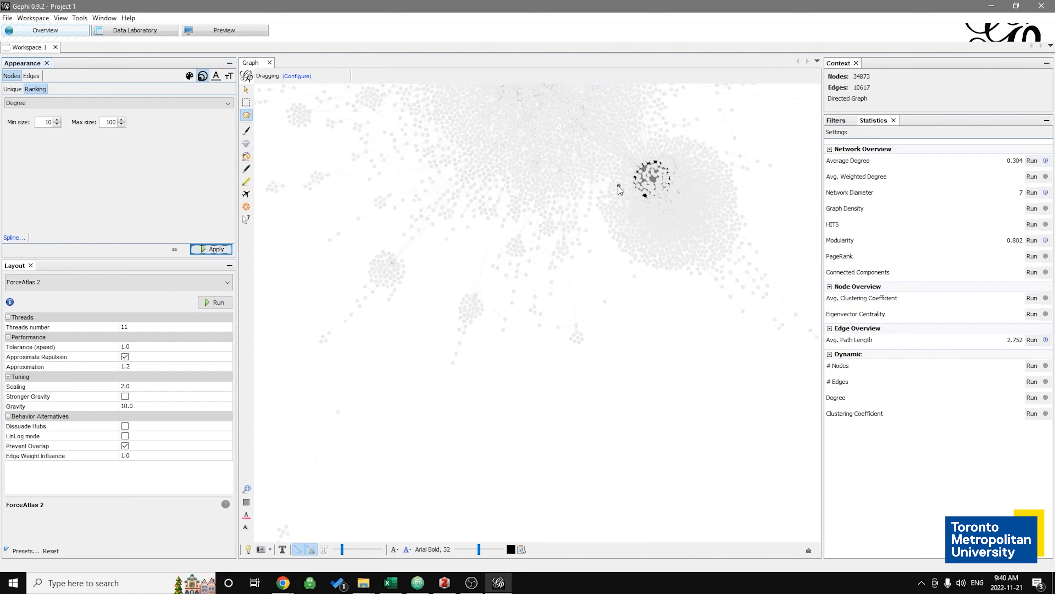
scroll(619, 186, "up", 1)
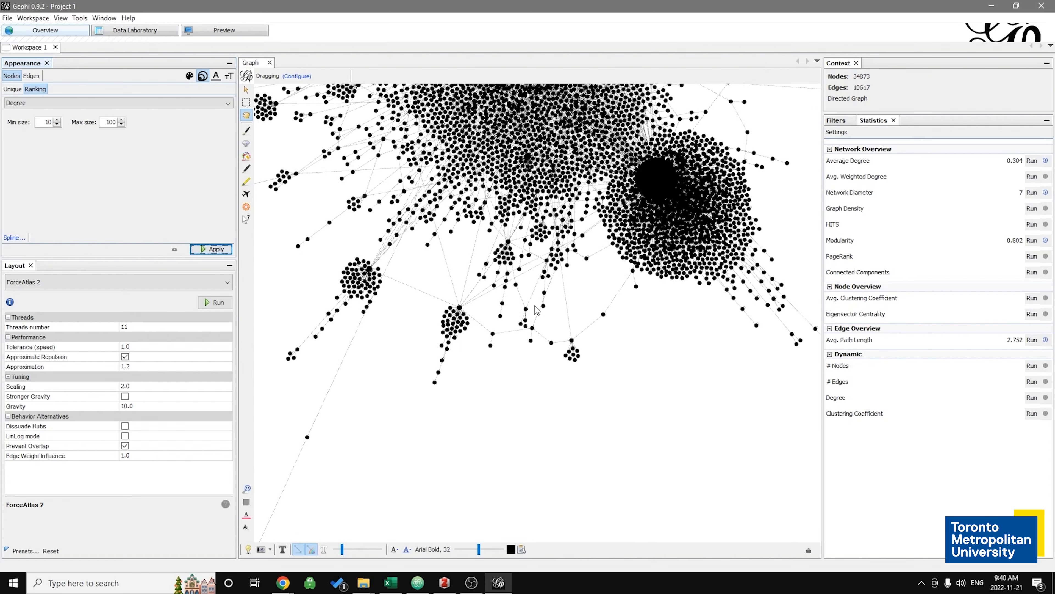
scroll(531, 297, "down", 2)
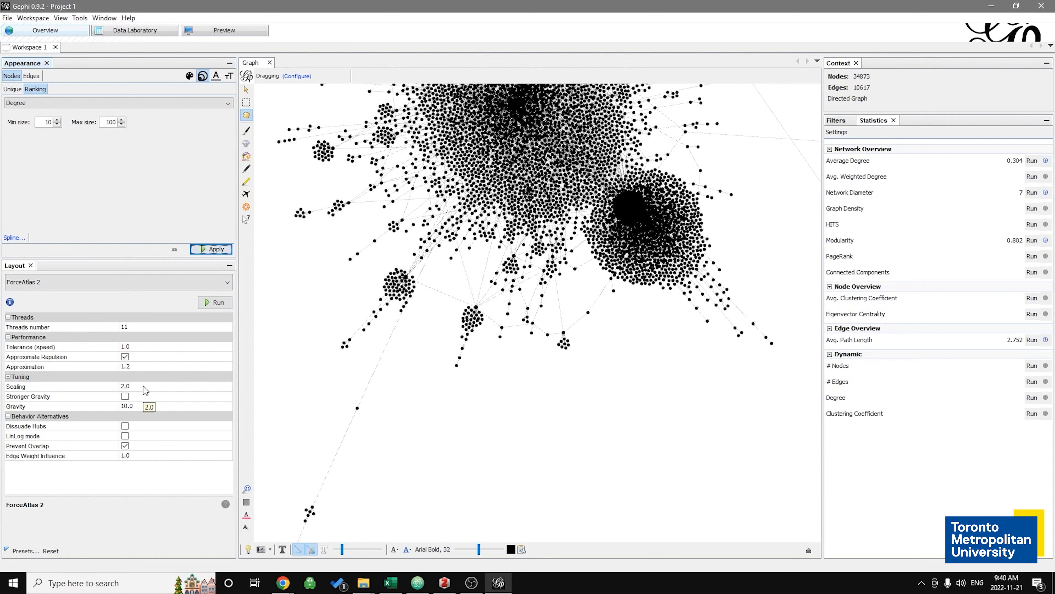
- Set the ForceAtlas 2 scaling to 30 and run the layout until the graph spreads out, then stop it
left_click(126, 387)
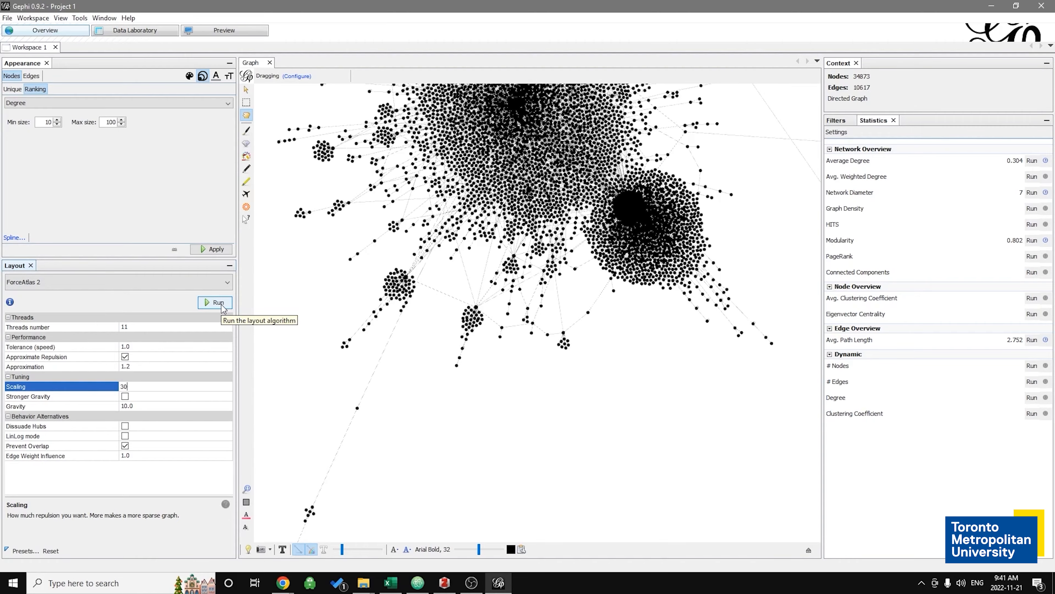
left_click(221, 305)
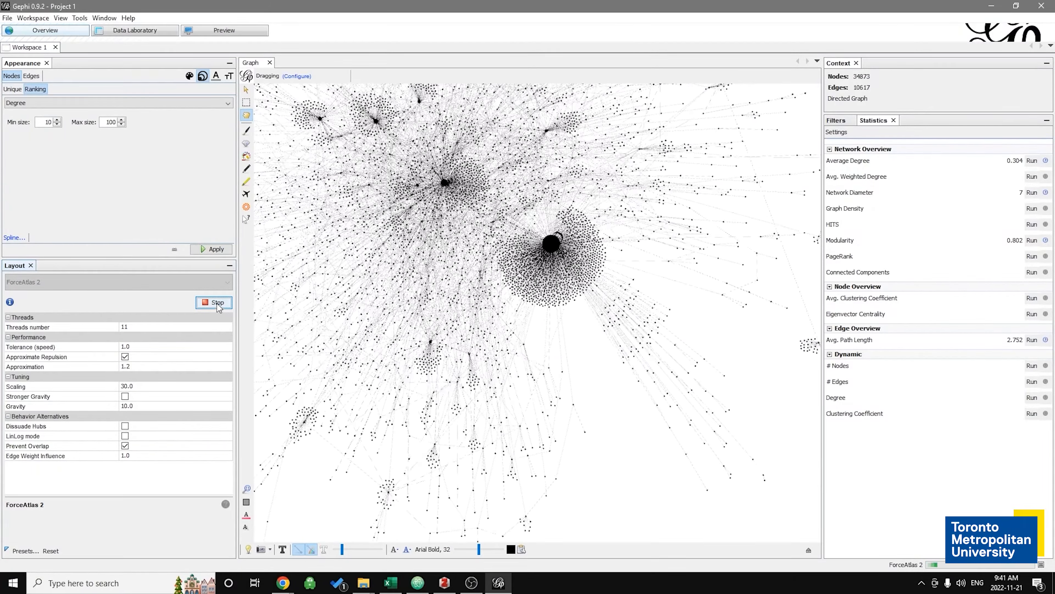
left_click(216, 305)
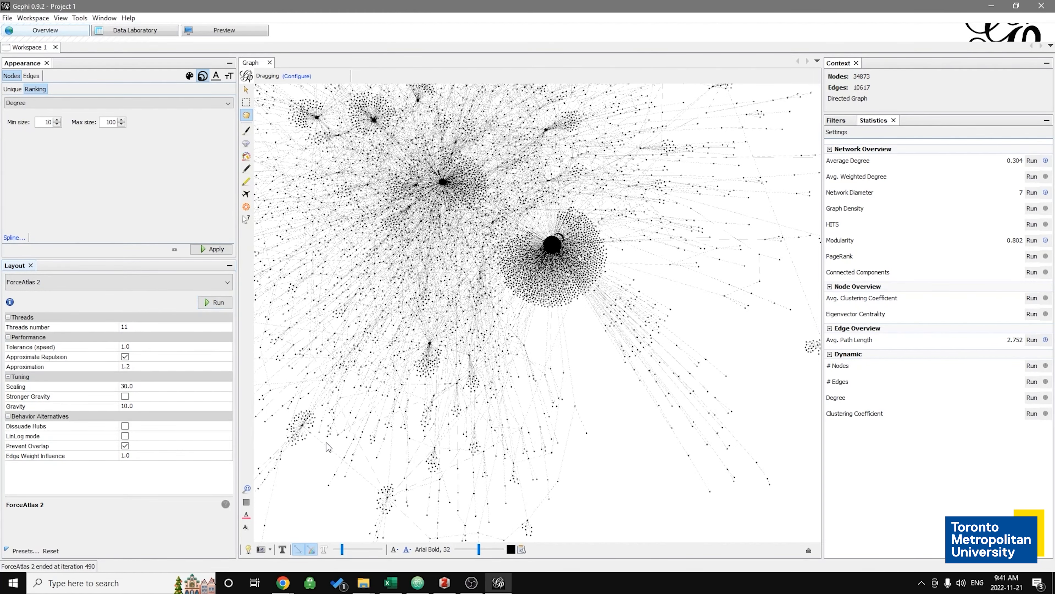
- Examine the spread-out layout, looking at the small outlying clusters and the links of one cluster's hub node
mouse_move(318, 444)
left_mouse_down()
mouse_move(343, 428)
mouse_move(337, 447)
left_mouse_up()
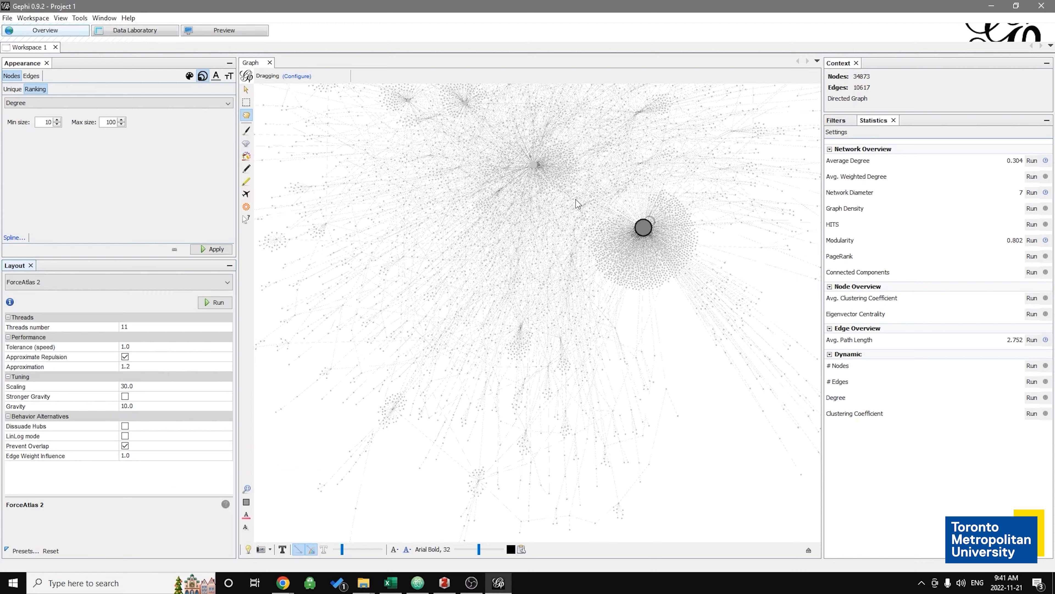
scroll(376, 411, "up", 4)
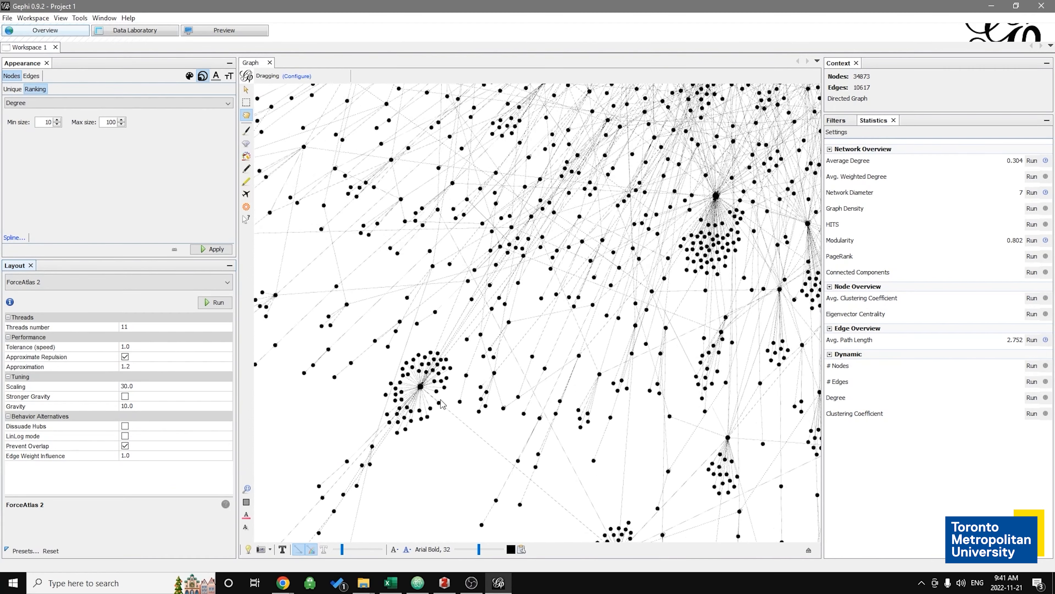
scroll(638, 221, "down", 6)
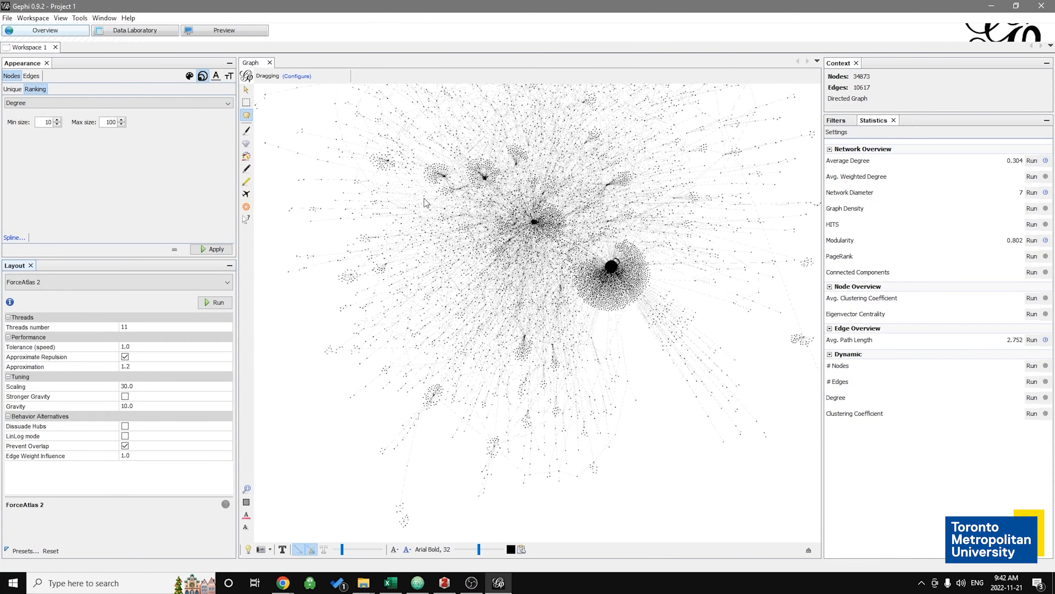
scroll(377, 434, "up", 3)
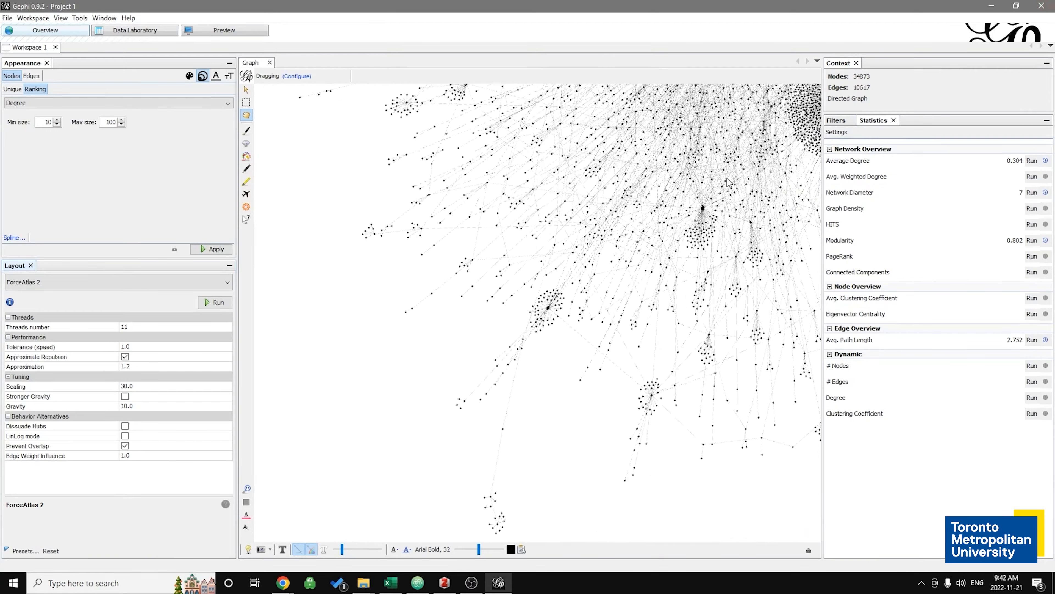
scroll(788, 127, "down", 5)
left_click_drag(714, 225, 689, 252)
scroll(540, 366, "up", 10)
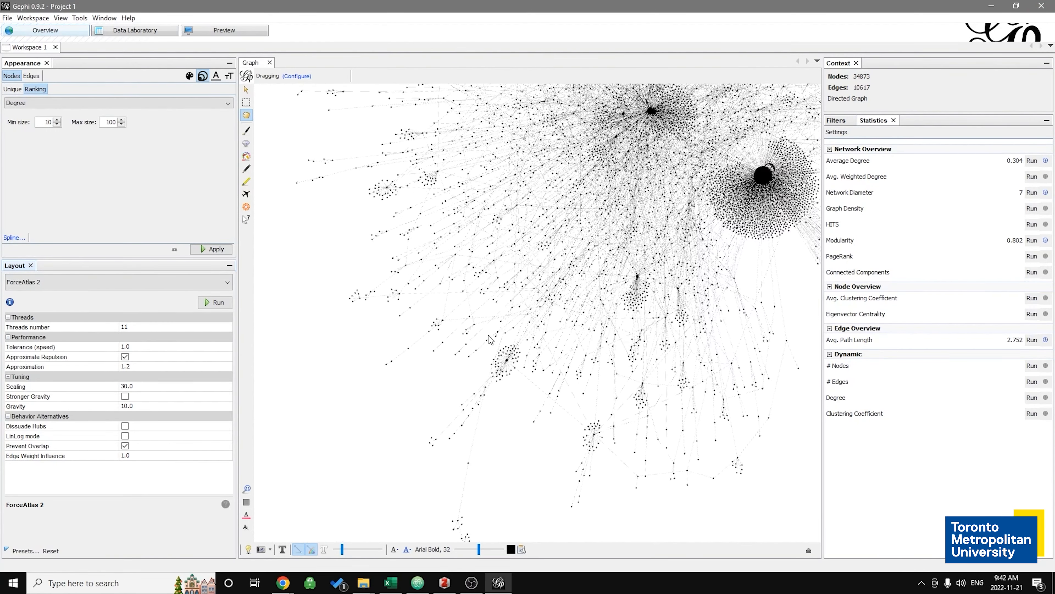
scroll(521, 372, "up", 4)
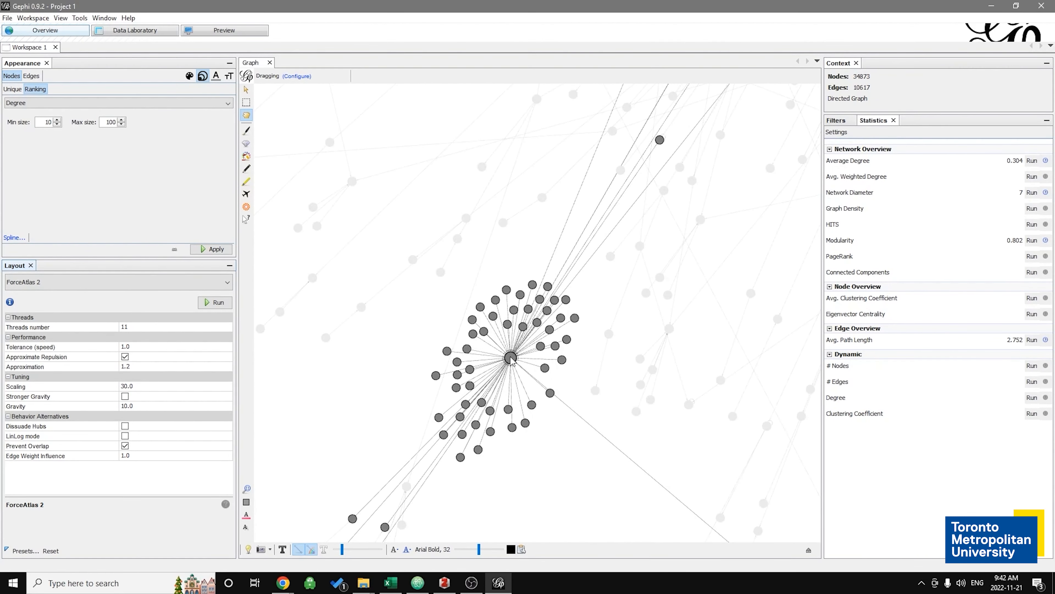
scroll(511, 358, "down", 10)
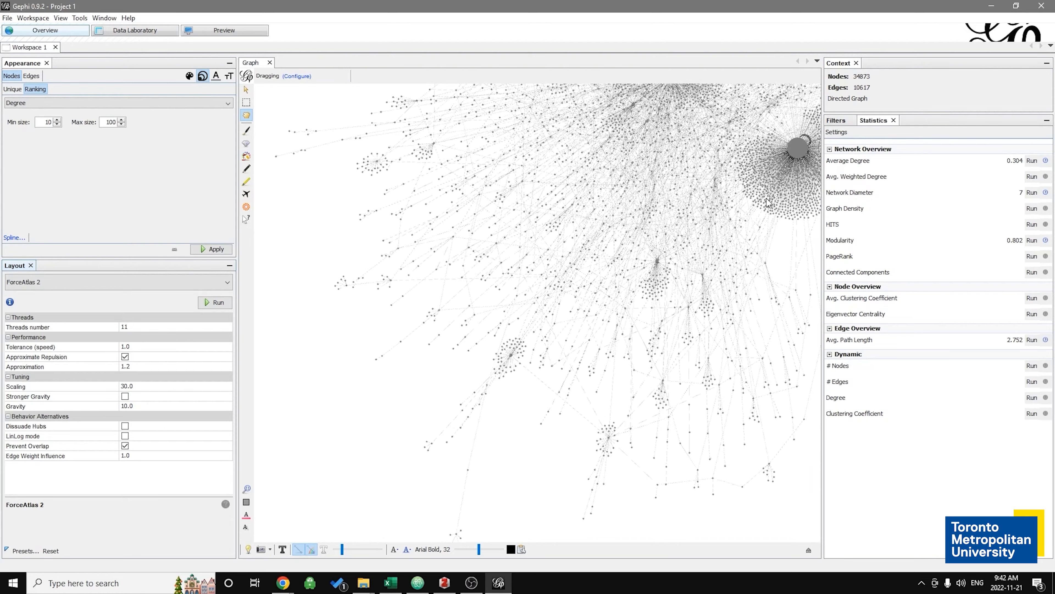
- Examine the hub of the large secondary cluster and compare it with the central and outlying clusters
scroll(509, 299, "up", 8)
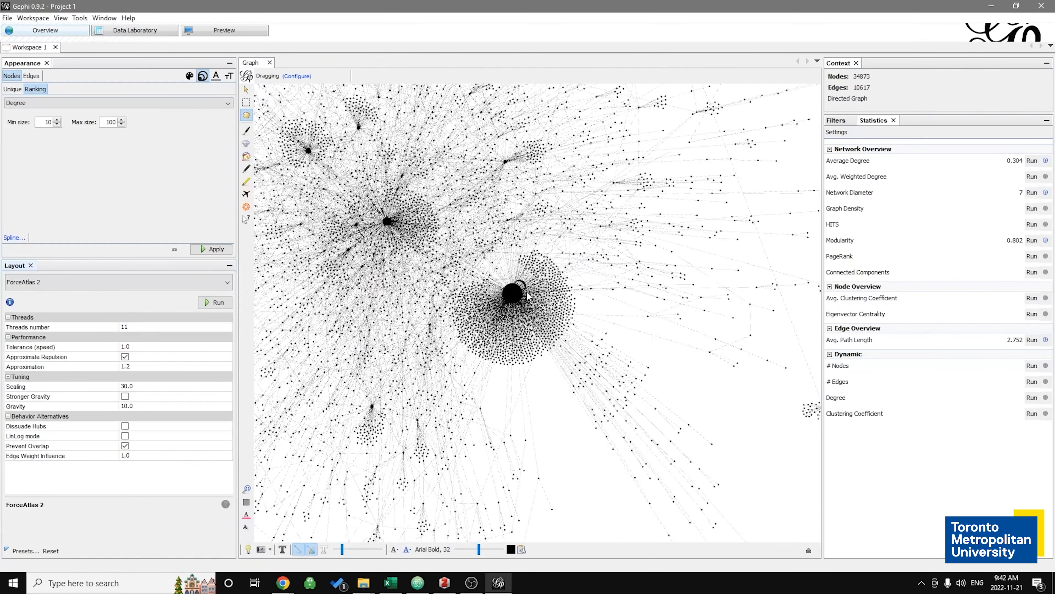
scroll(509, 299, "up", 4)
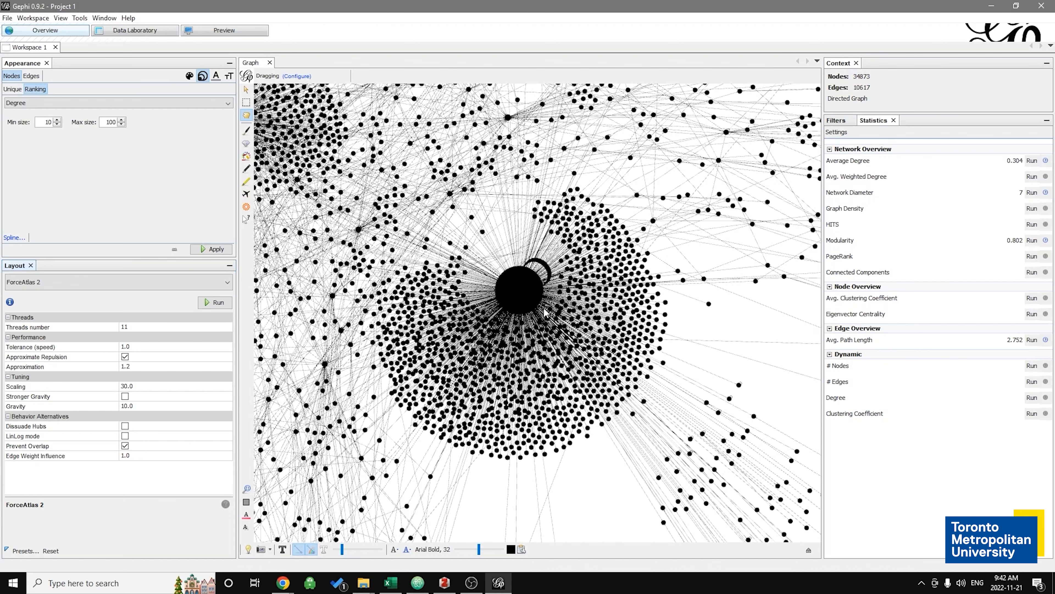
scroll(545, 313, "down", 5)
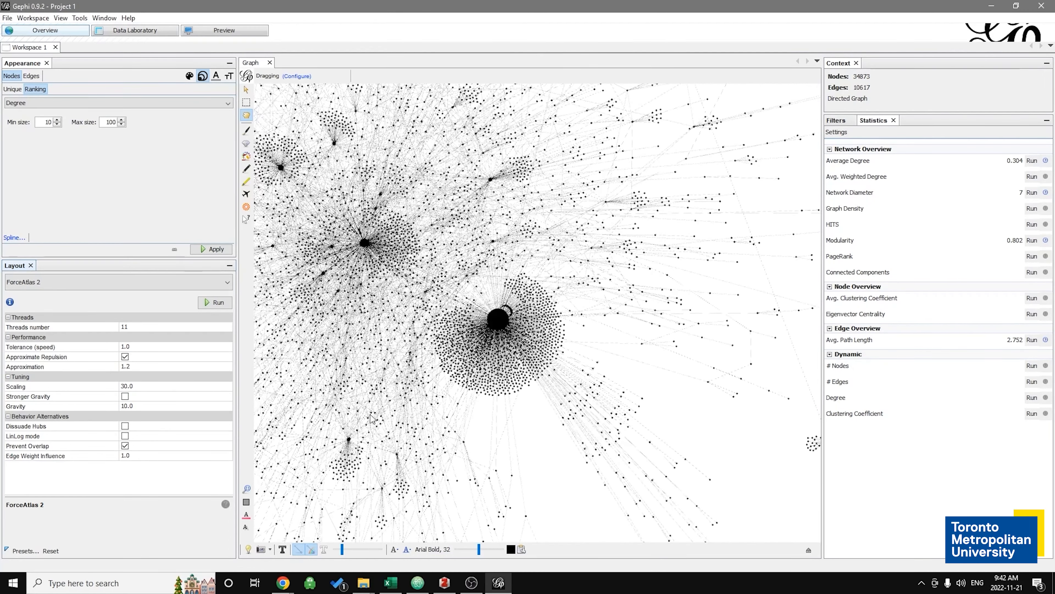
scroll(444, 415, "down", 2)
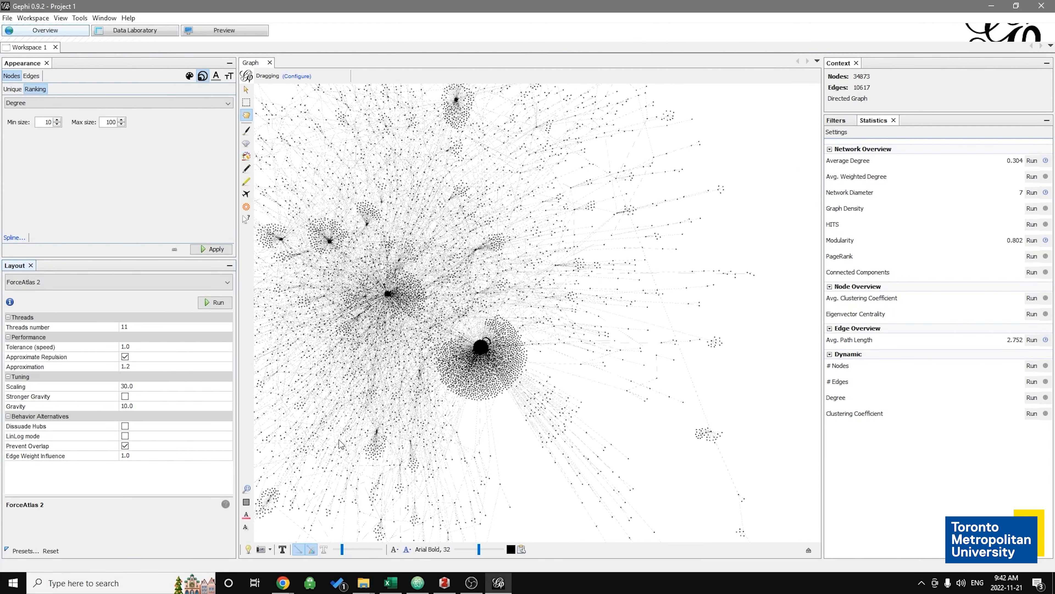
left_click_drag(338, 443, 365, 424)
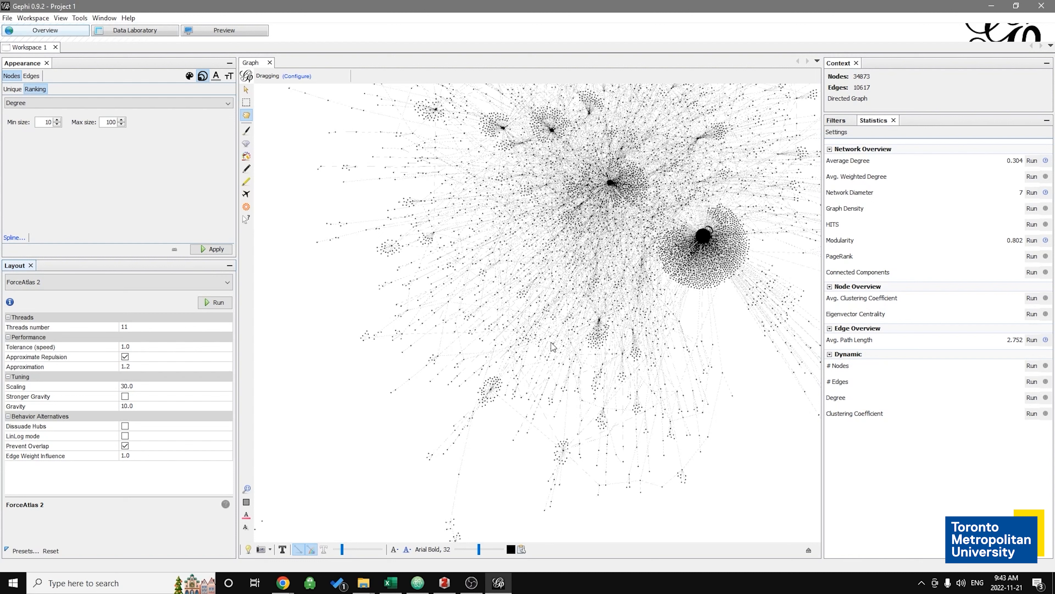
scroll(468, 416, "down", 2)
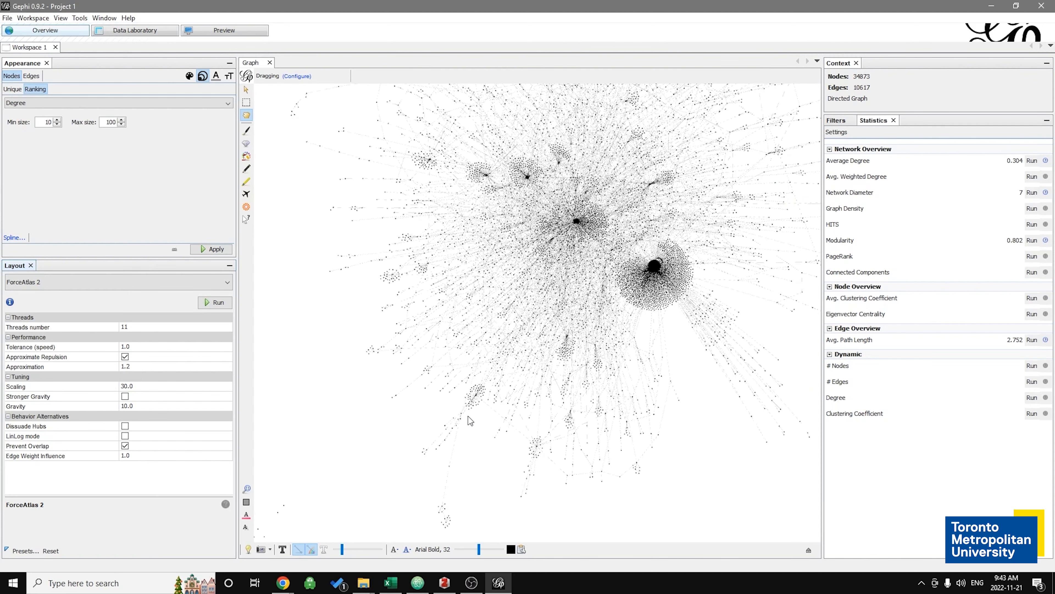
scroll(469, 416, "up", 5)
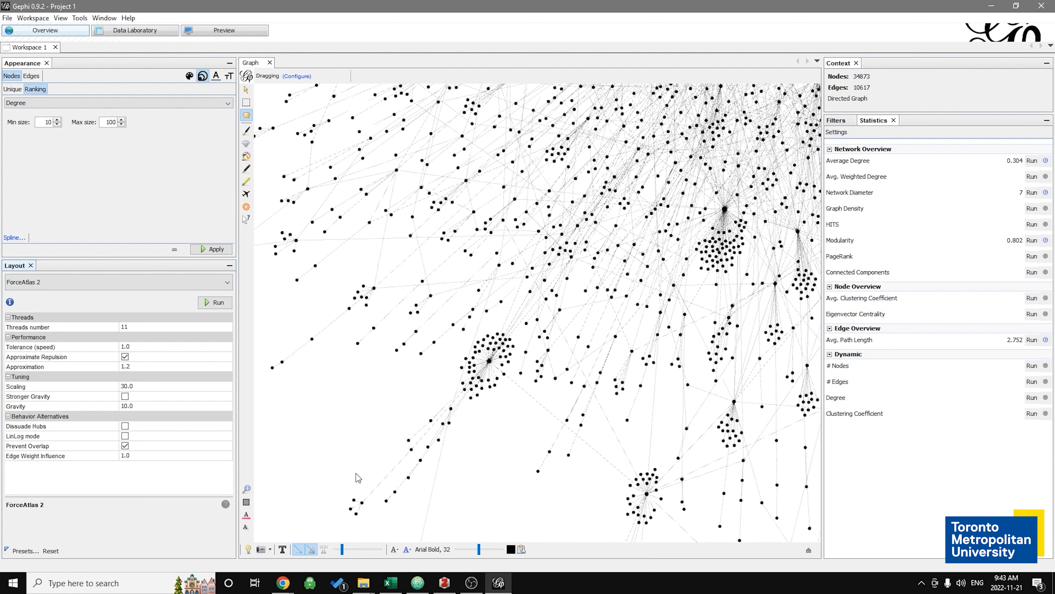
- Show the node labels in the graph and check how readable they are around the outlying clusters
left_click(283, 550)
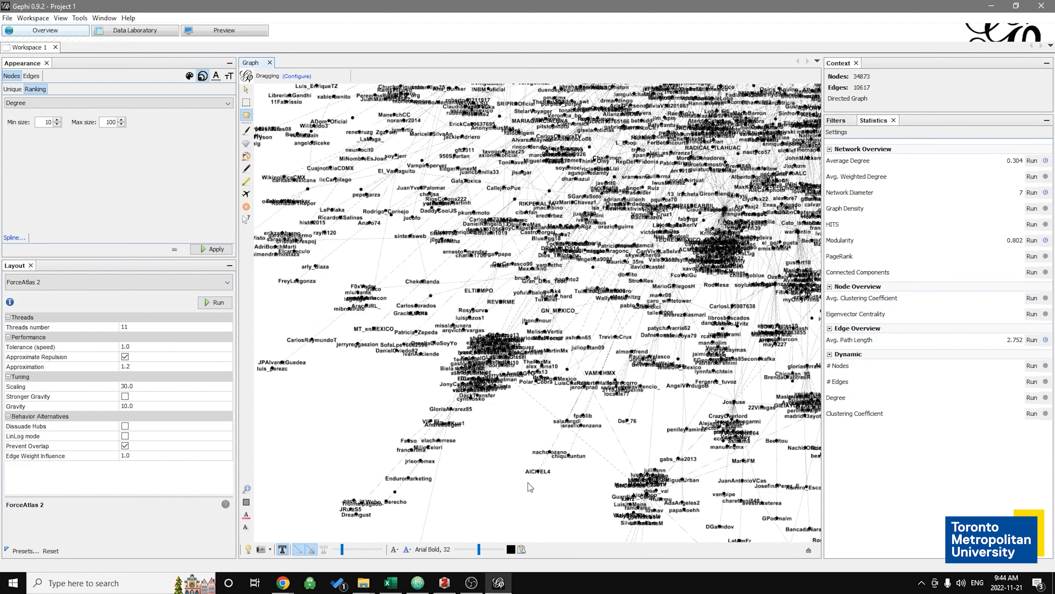
scroll(528, 482, "up", 5)
scroll(533, 468, "up", 2)
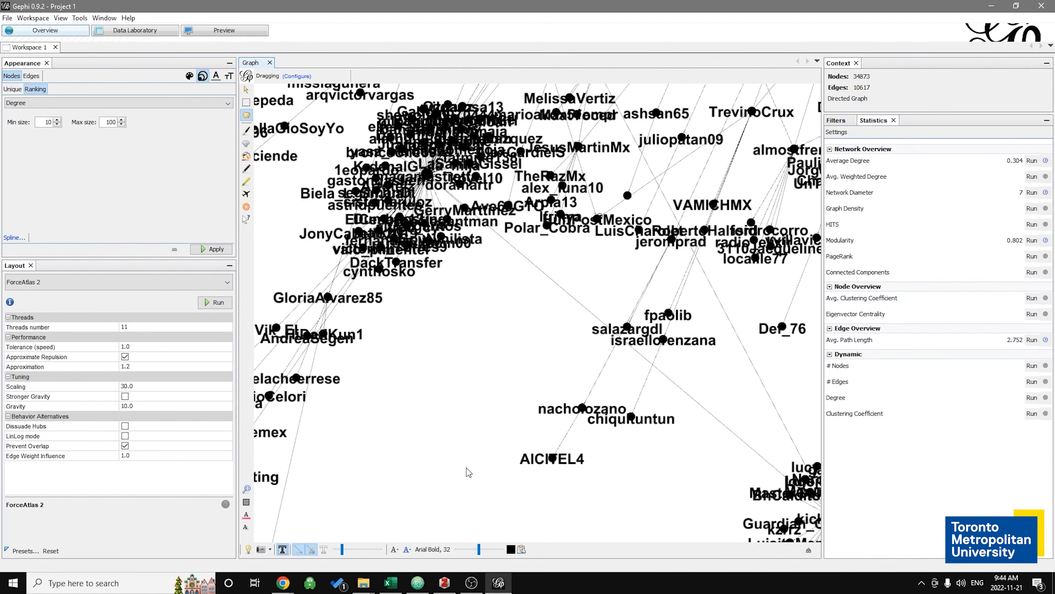
scroll(463, 468, "down", 3)
scroll(425, 492, "down", 2)
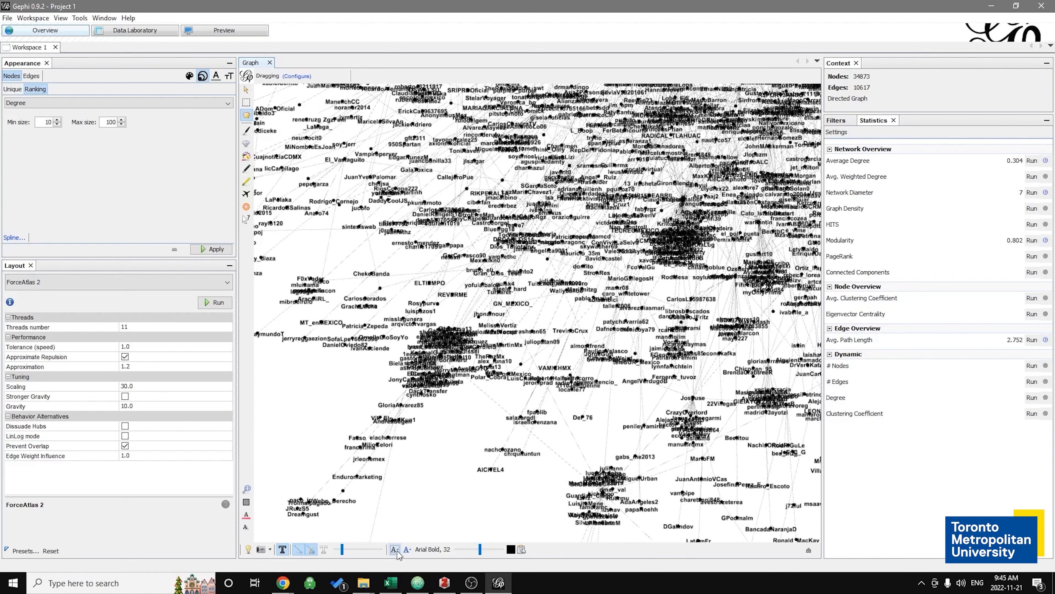
- Make label size follow node size and reduce the overall label scale so the labels fit closer to their nodes
left_click(397, 551)
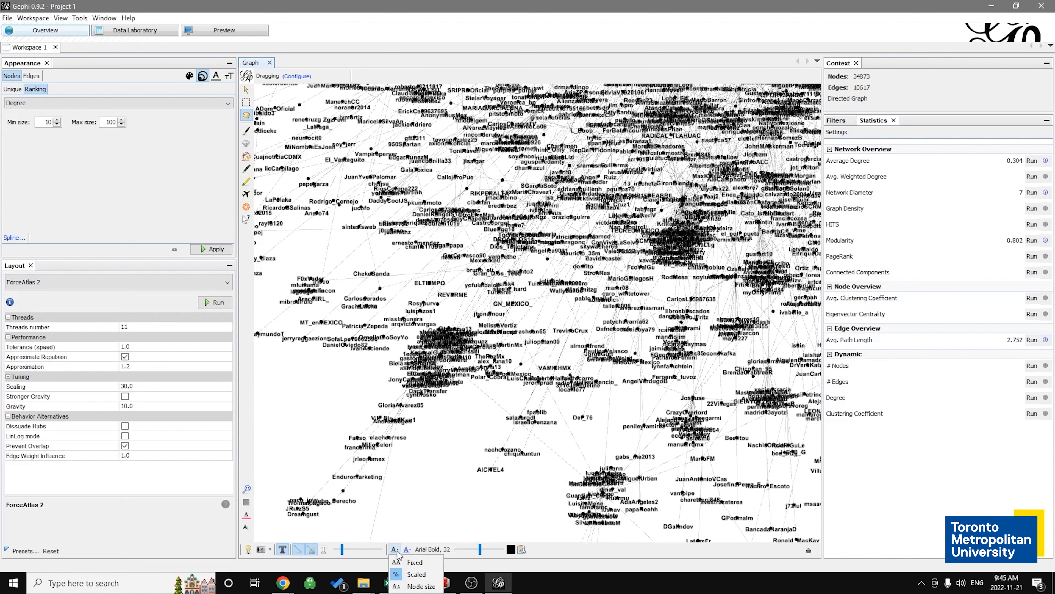
left_click(415, 586)
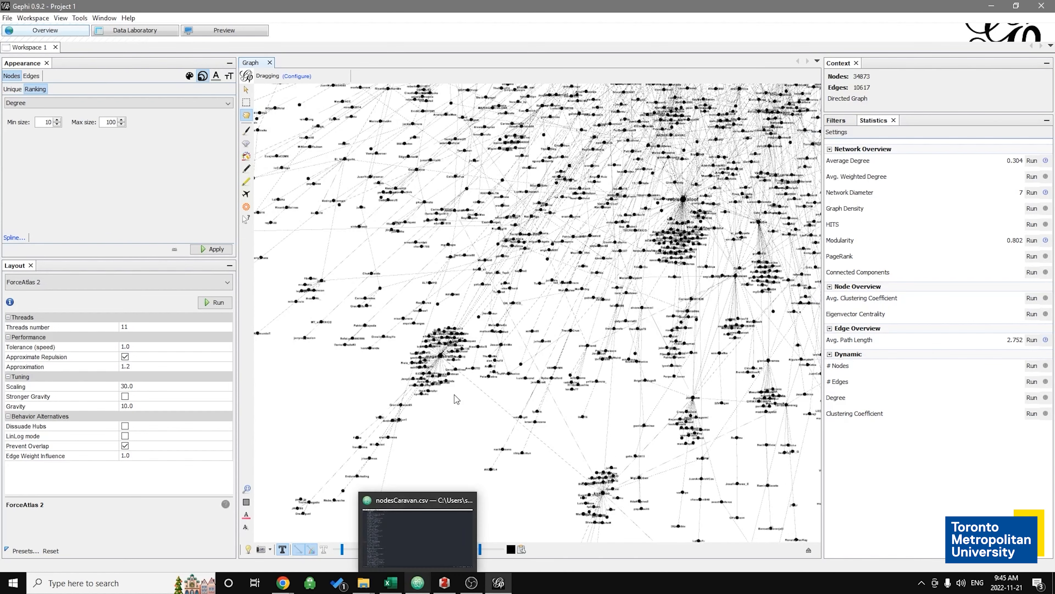
scroll(442, 430, "up", 6)
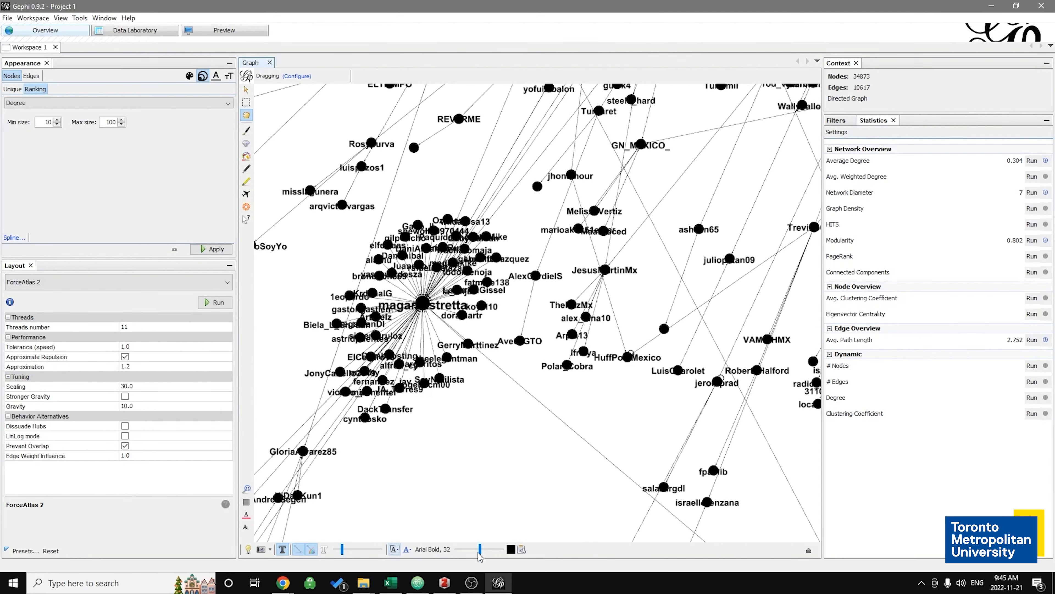
left_click_drag(480, 550, 476, 550)
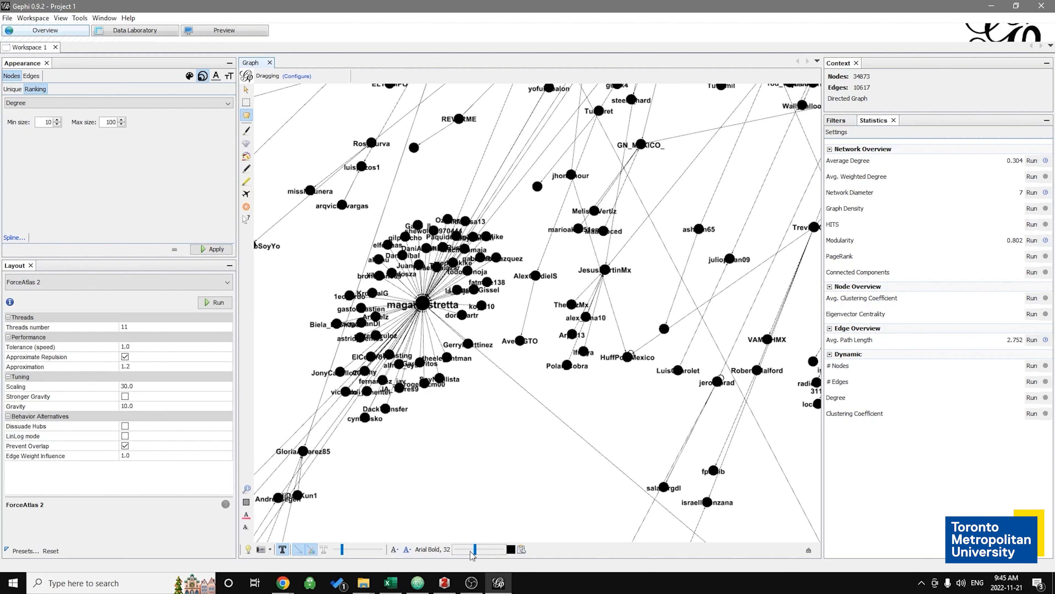
left_click_drag(475, 550, 470, 551)
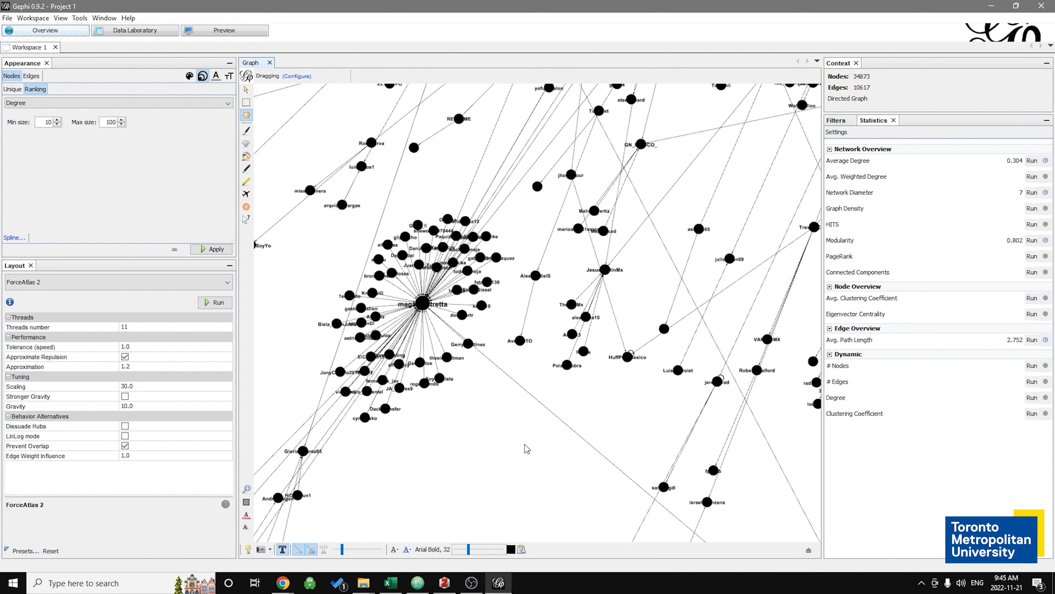
- Try pink and cyan as the node label colour
left_click(512, 550)
left_click(524, 556)
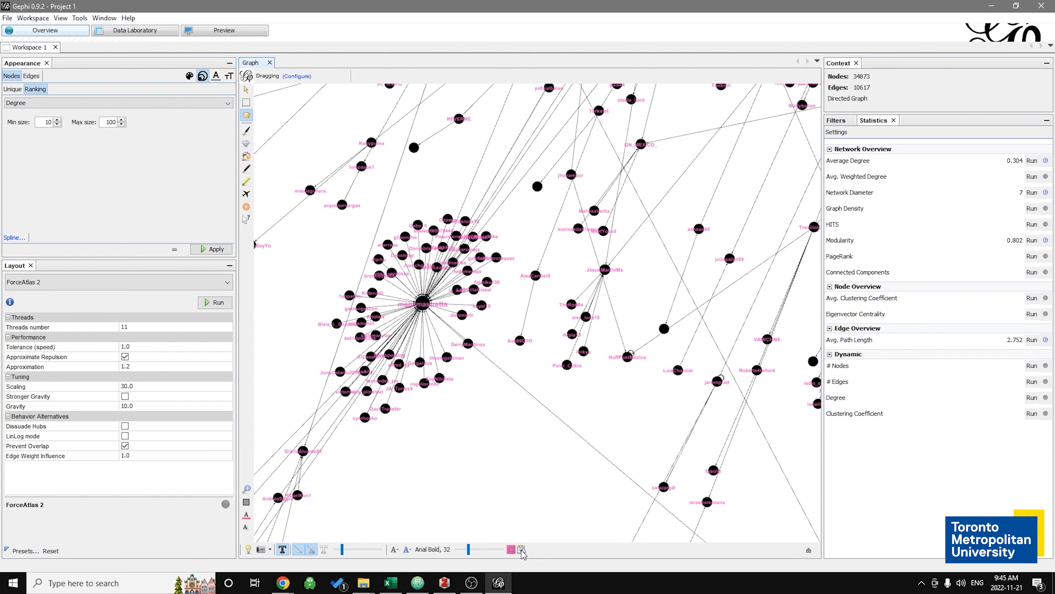
left_click(511, 553)
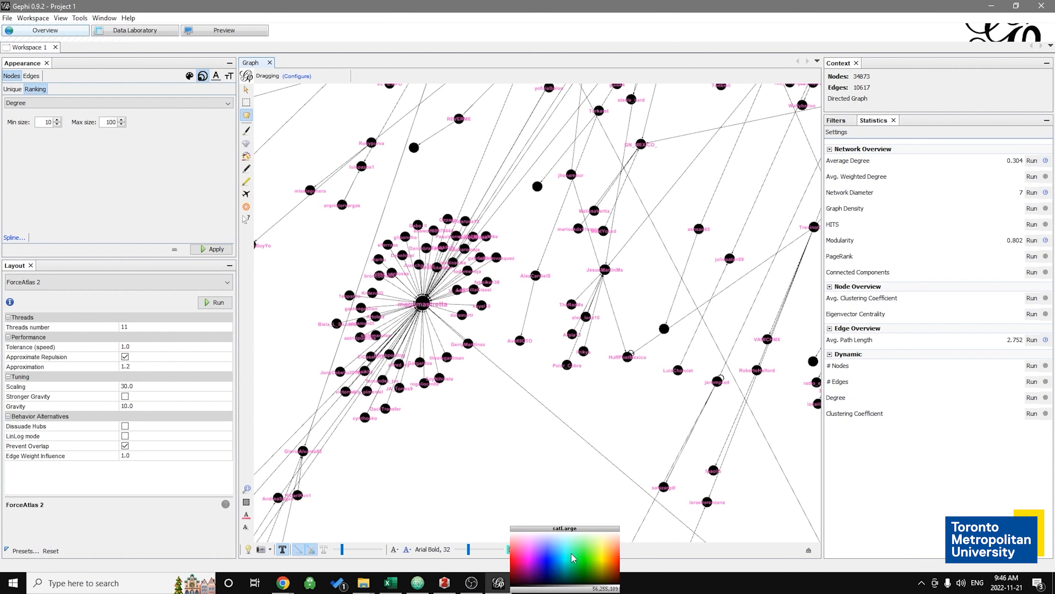
left_click(565, 557)
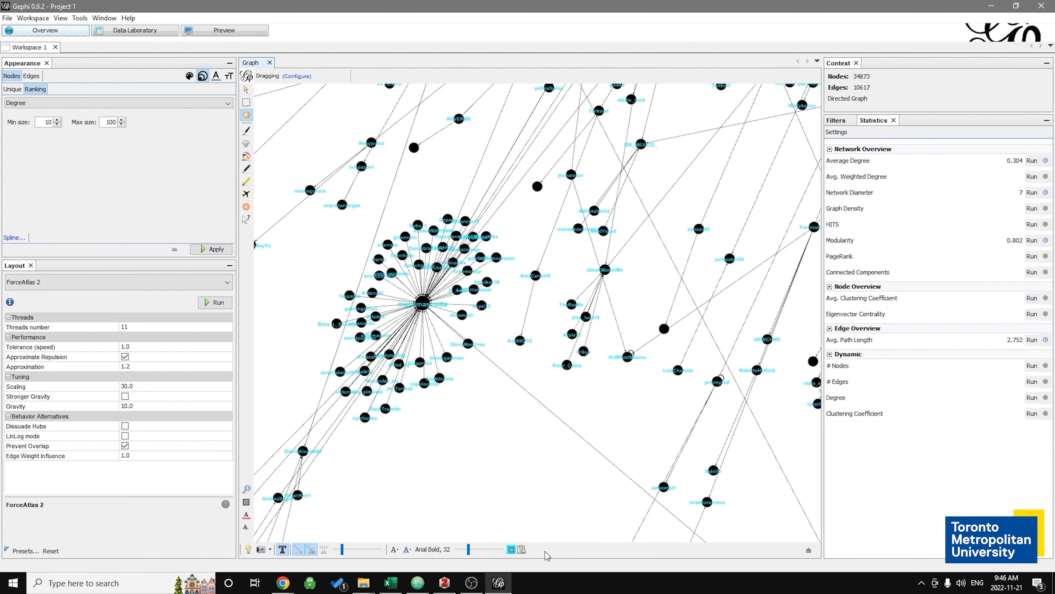
- Set the node label colour to magenta and examine the labels around the small outlying cluster's hub
left_click(511, 551)
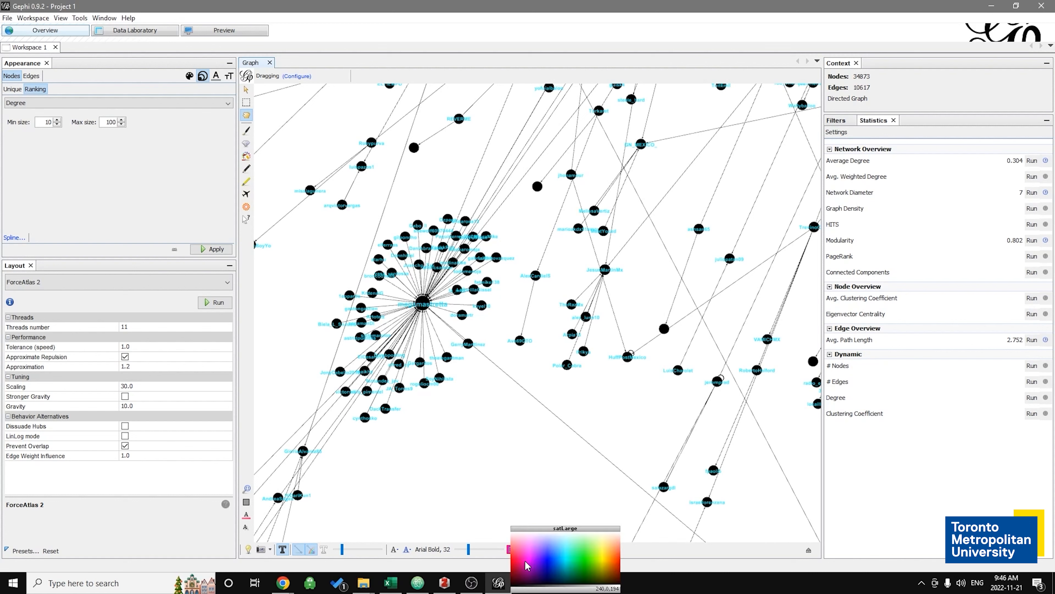
left_click(524, 560)
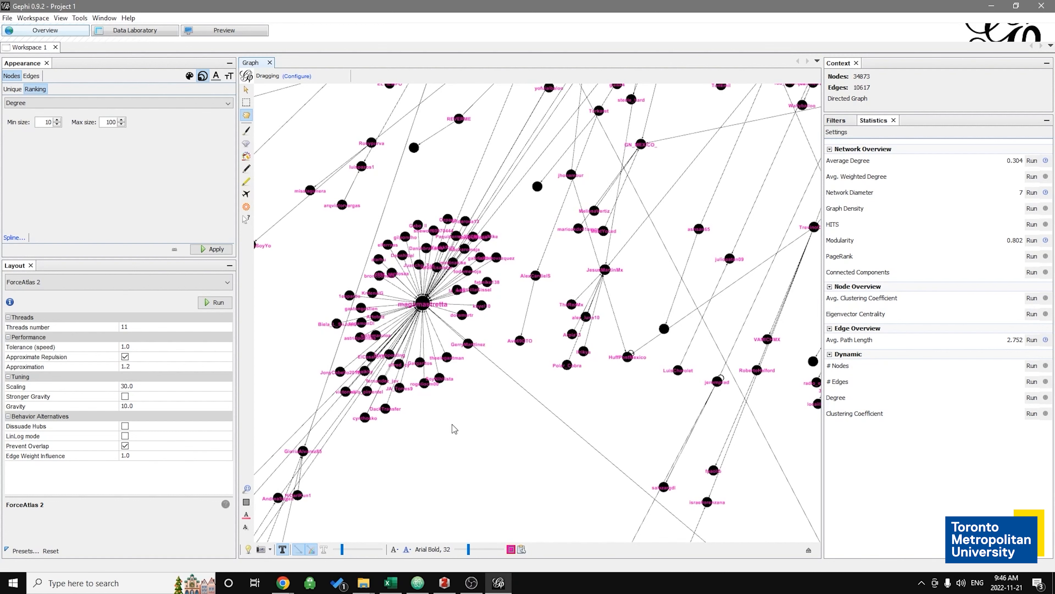
scroll(405, 439, "down", 2)
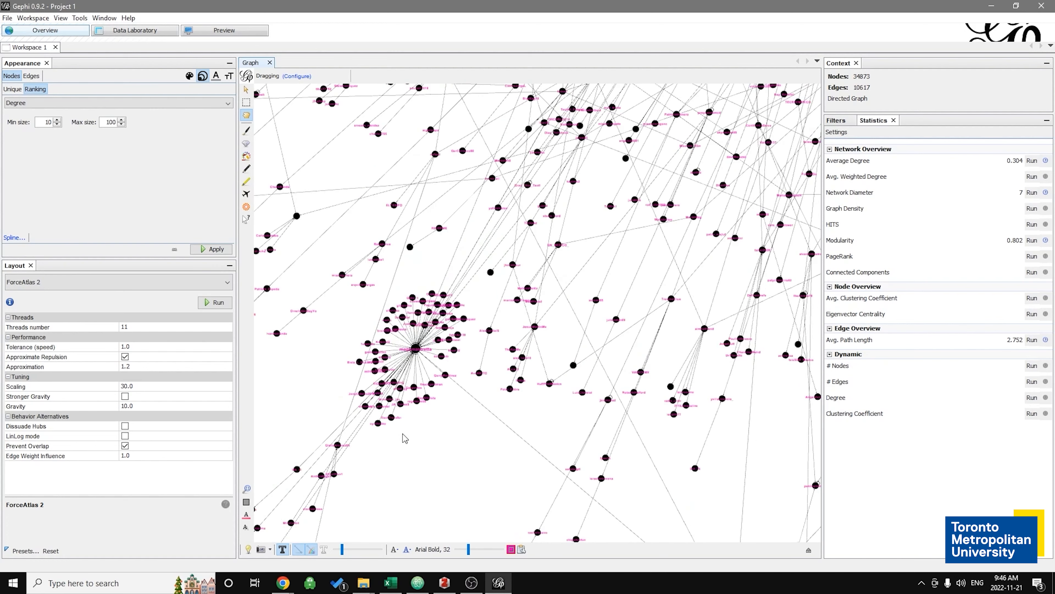
scroll(405, 438, "down", 1)
scroll(439, 474, "up", 3)
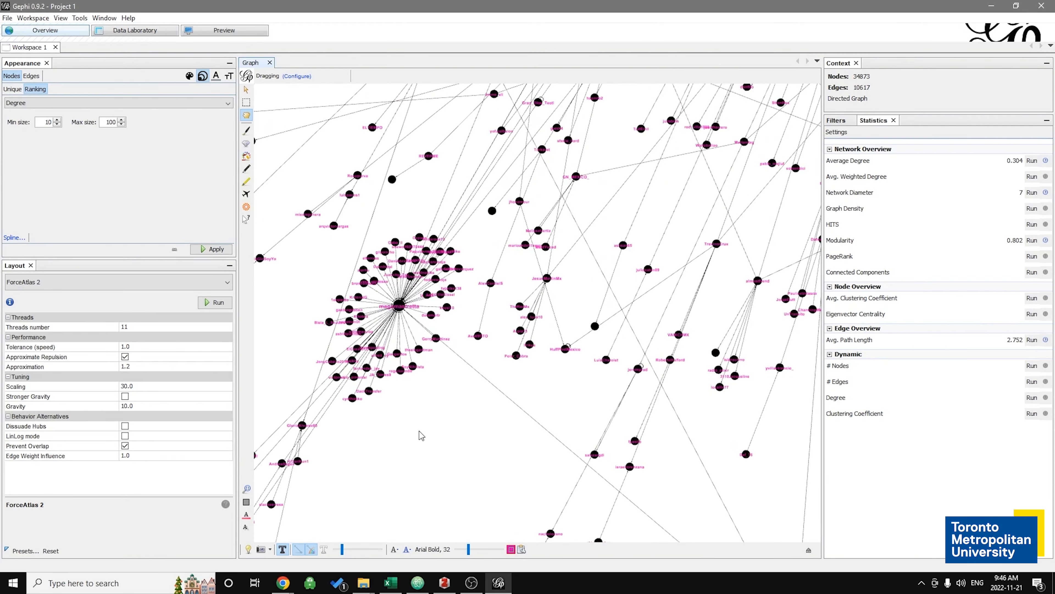
scroll(401, 287, "up", 3)
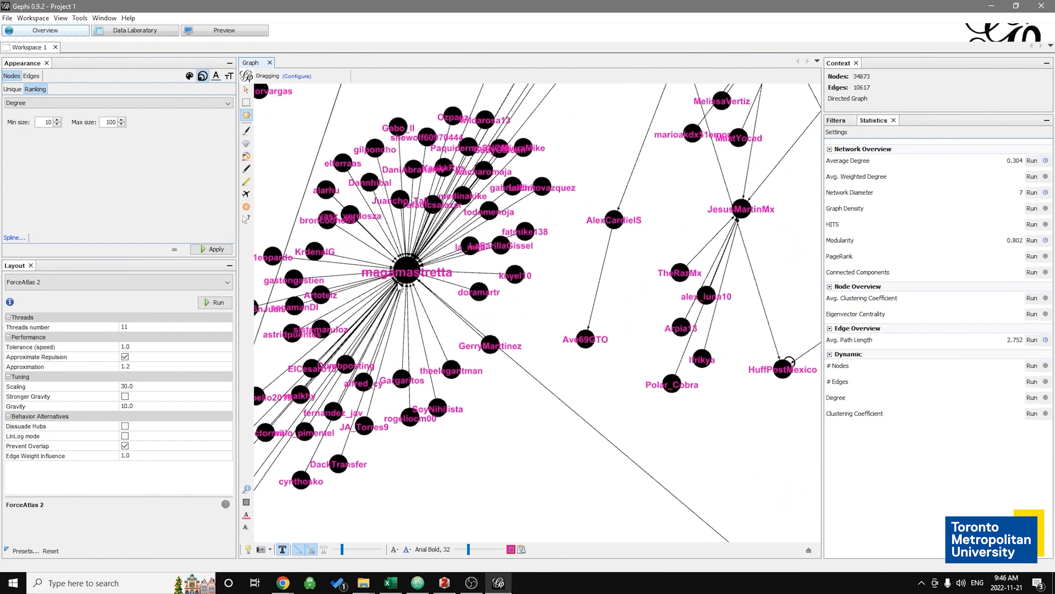
scroll(401, 287, "up", 2)
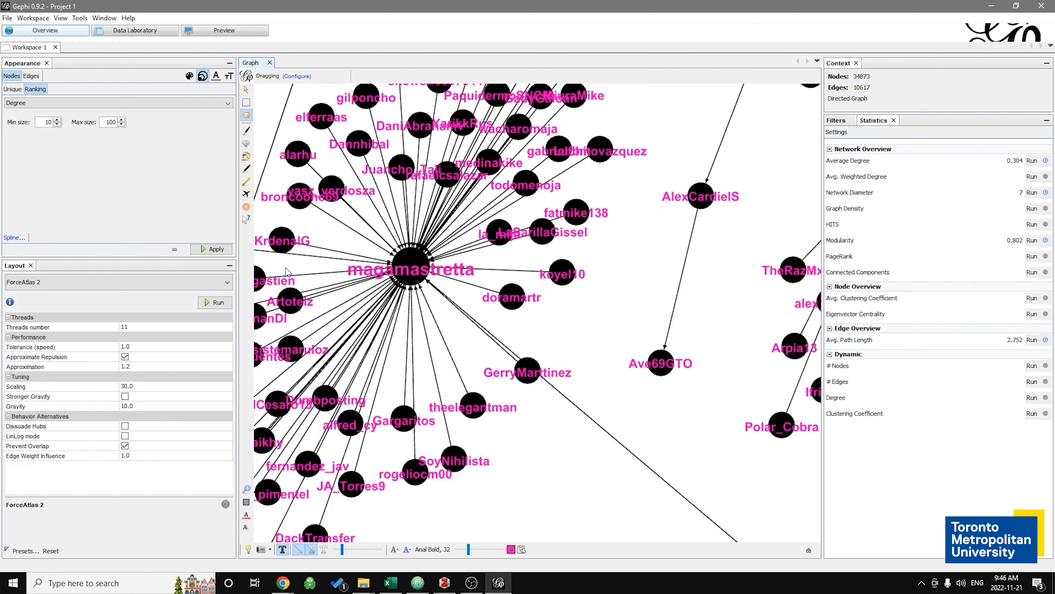
scroll(457, 321, "down", 5)
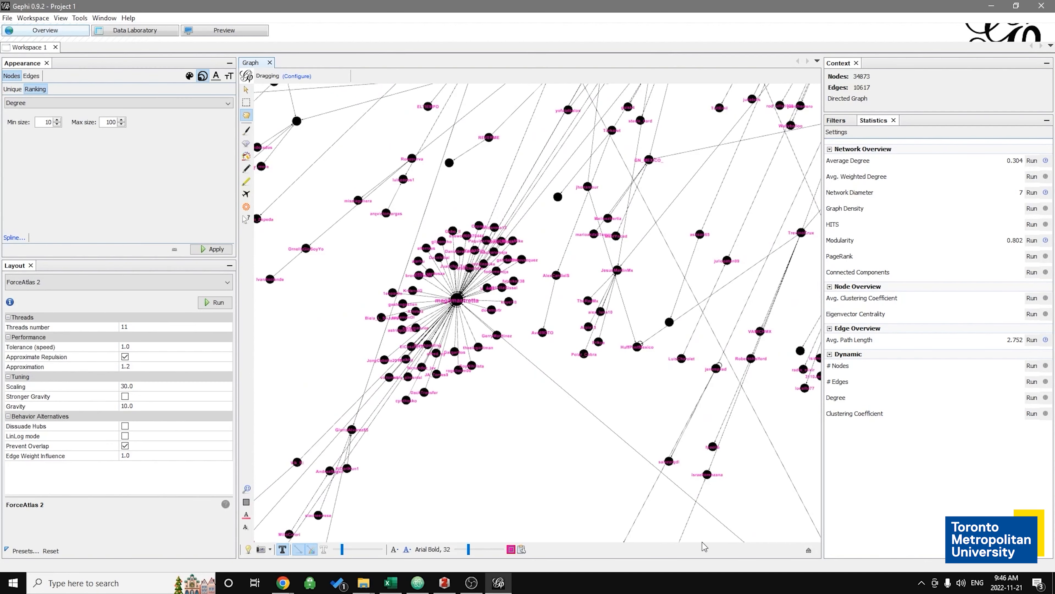
- Examine the labels and surrounding nodes of the large exodofilm hub compared with the small outlying cluster
scroll(557, 470, "down", 1)
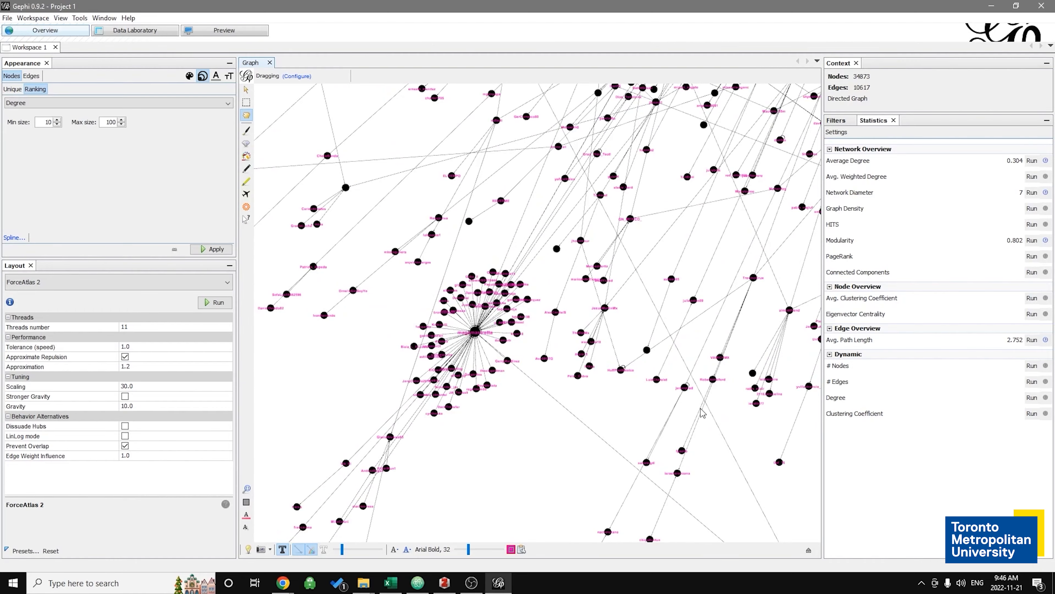
left_click_drag(700, 409, 525, 440)
scroll(532, 426, "down", 4)
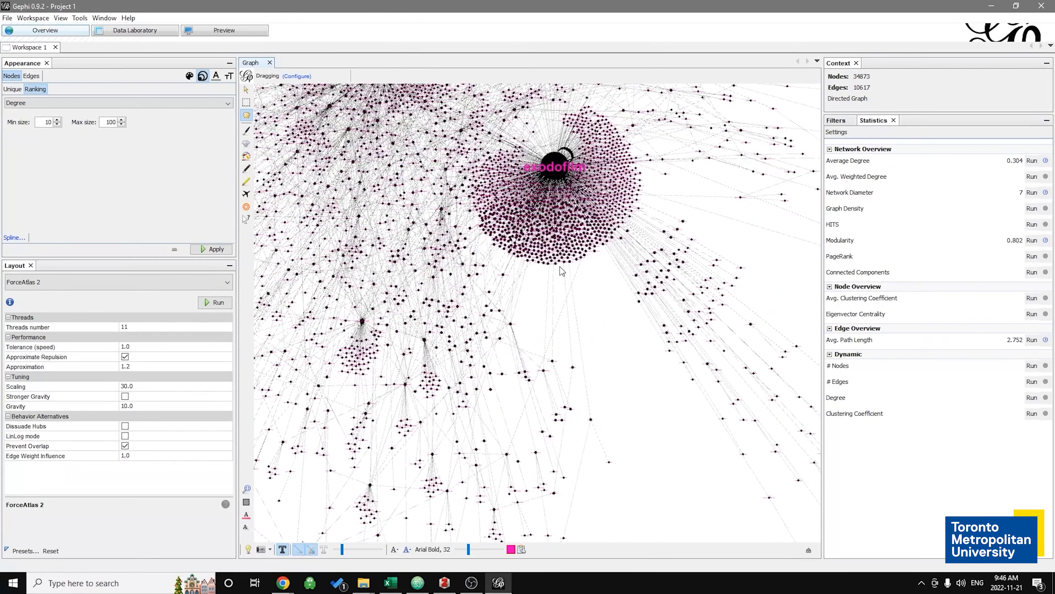
scroll(550, 150, "up", 5)
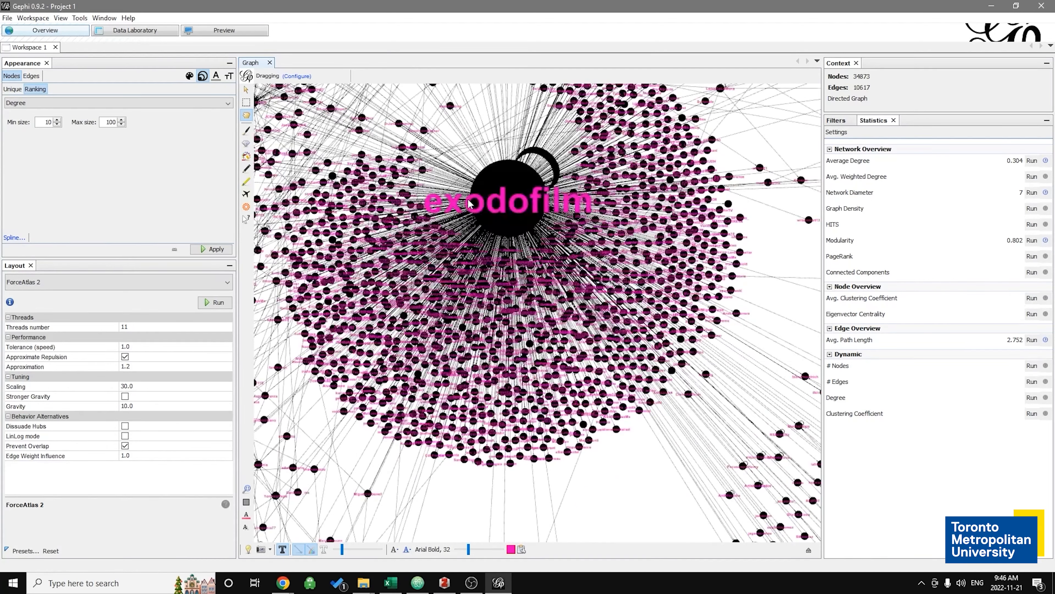
scroll(467, 215, "down", 2)
scroll(468, 215, "down", 3)
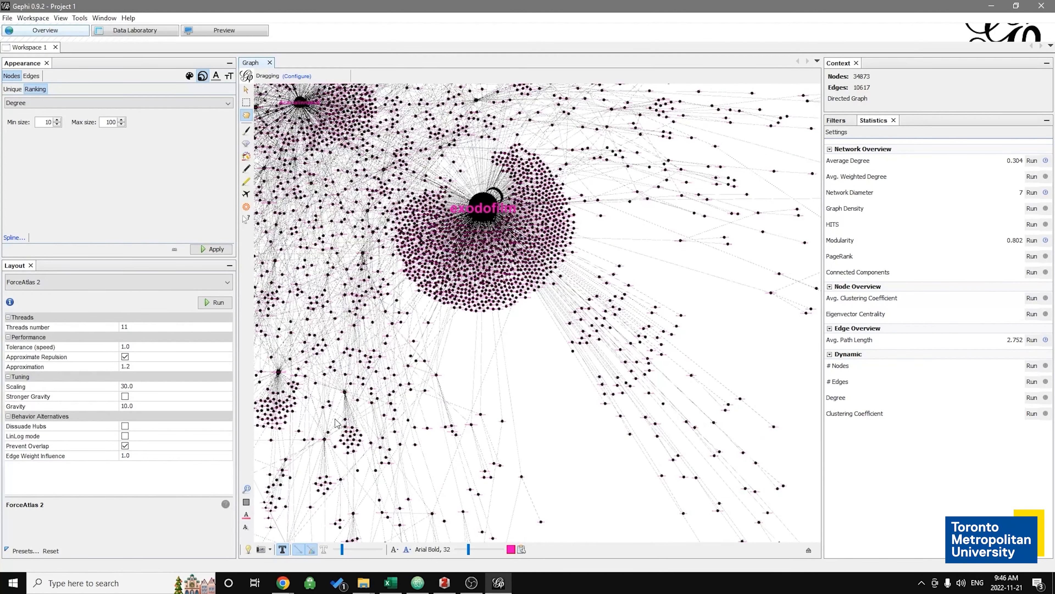
- Inspect the account labels and connections in the small outlying cluster, then view the central network as a whole
scroll(396, 378, "up", 5)
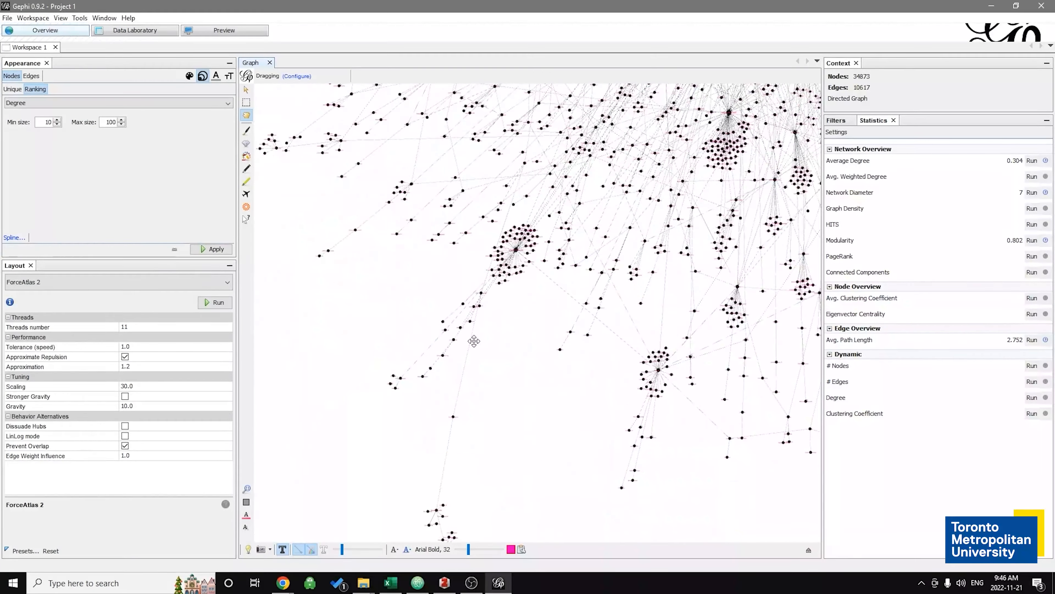
scroll(513, 337, "up", 6)
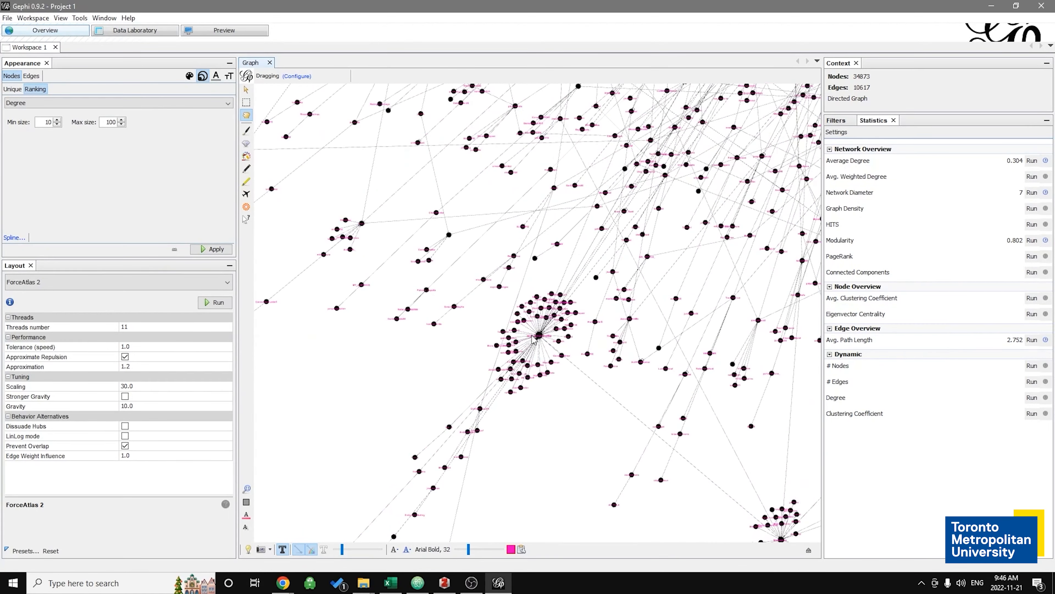
scroll(391, 322, "up", 4)
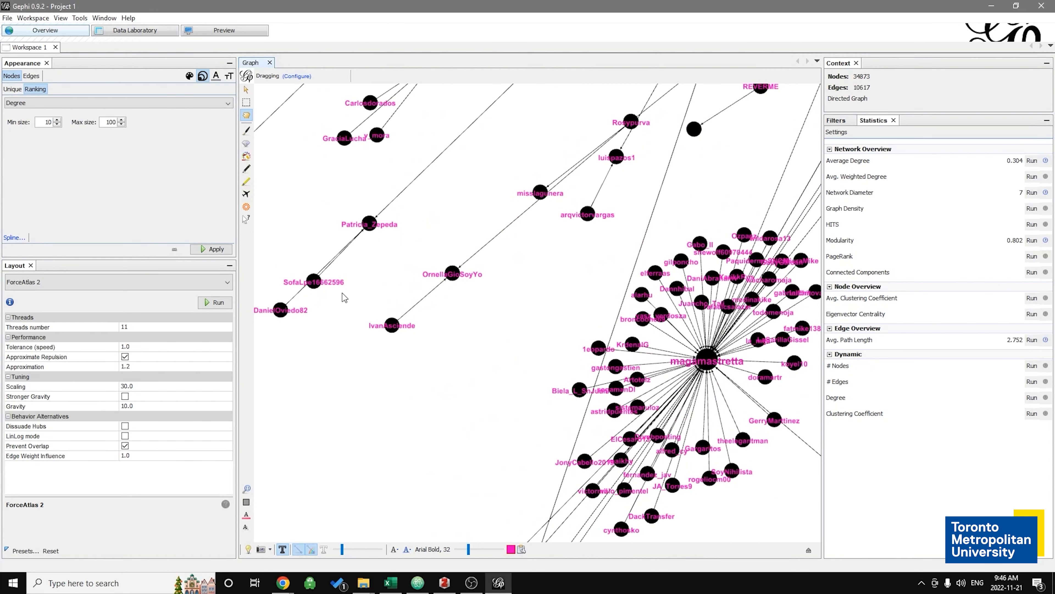
scroll(366, 308, "down", 6)
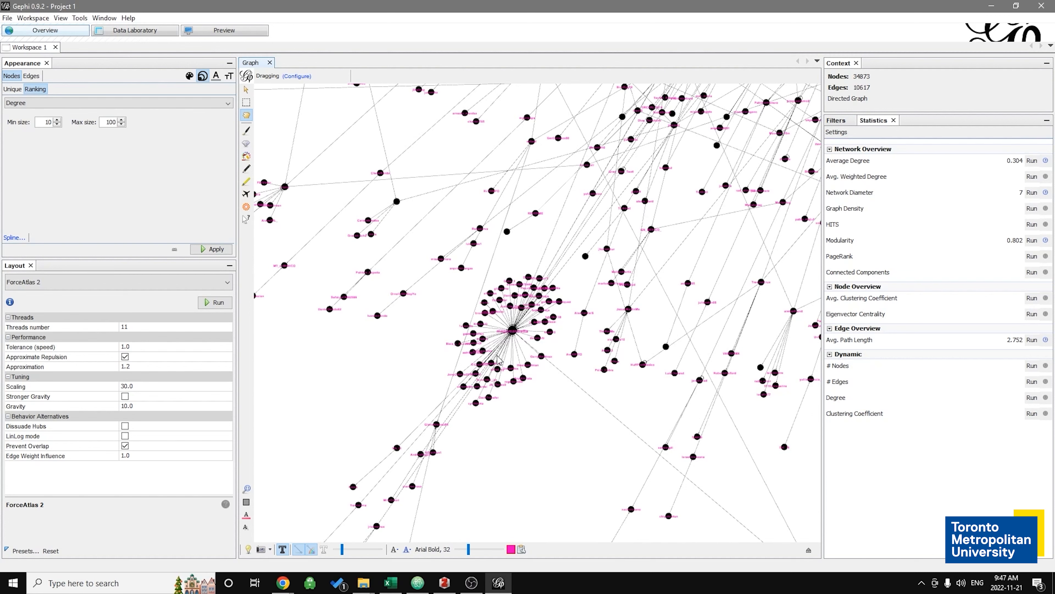
scroll(546, 218, "down", 4)
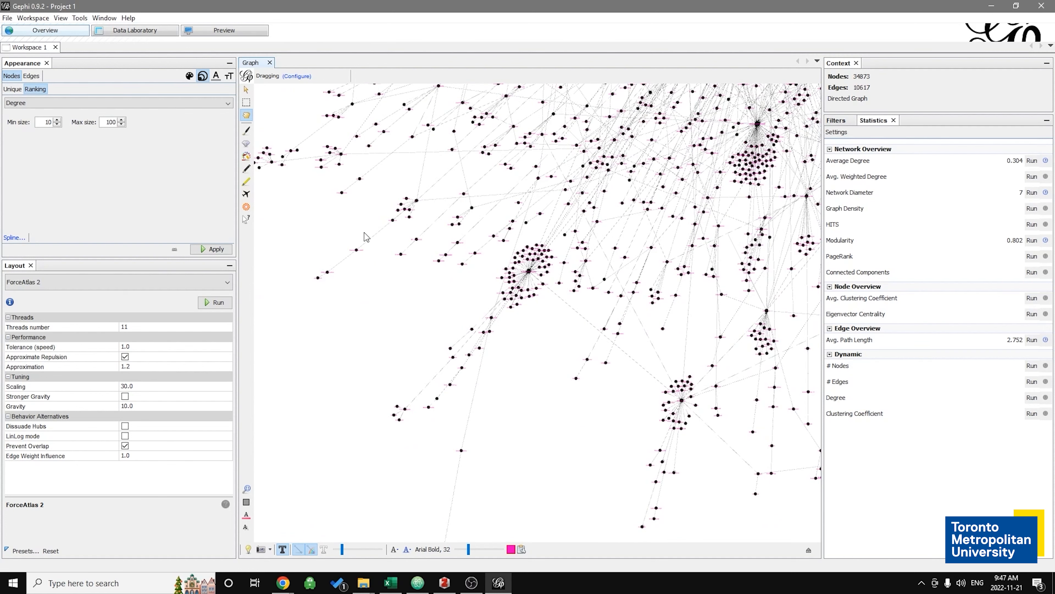
scroll(365, 247, "down", 3)
scroll(364, 247, "down", 3)
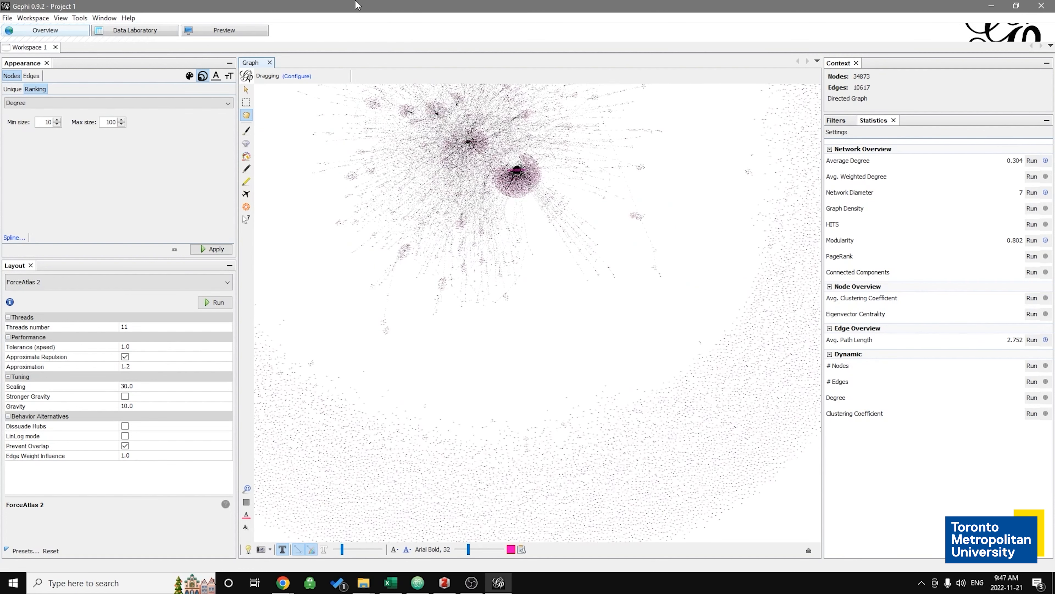
left_click_drag(467, 193, 507, 379)
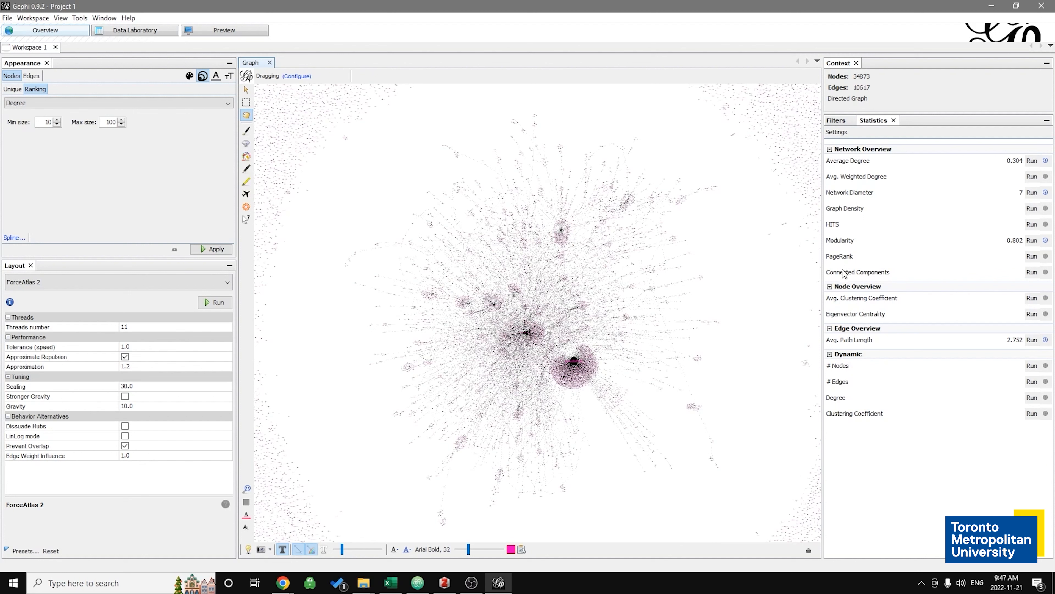
- Colour the nodes by the Modularity Class partition using the default palette
mouse_move(843, 273)
left_click(188, 78)
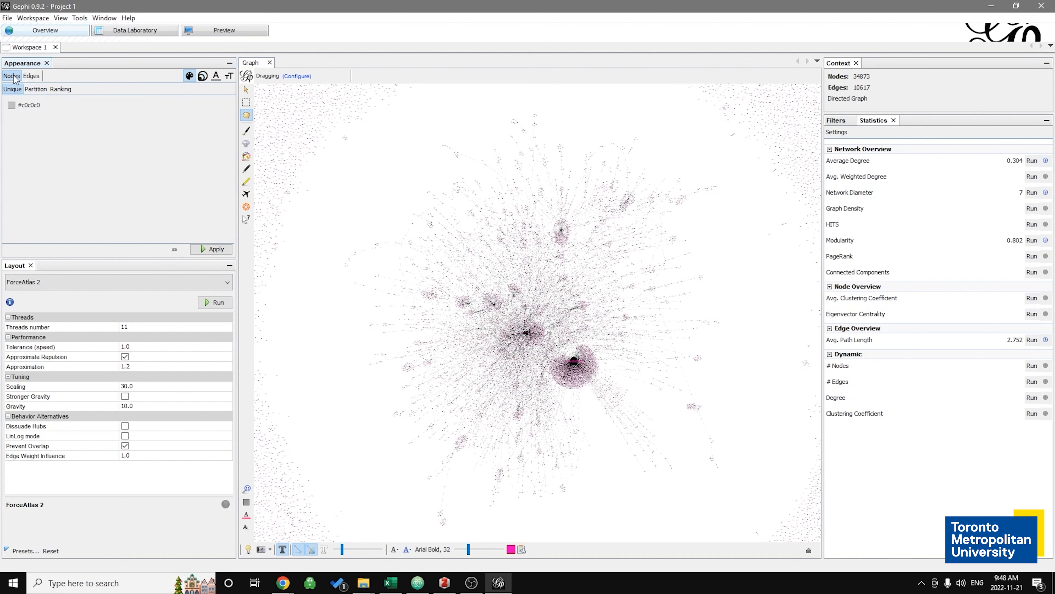
left_click(33, 90)
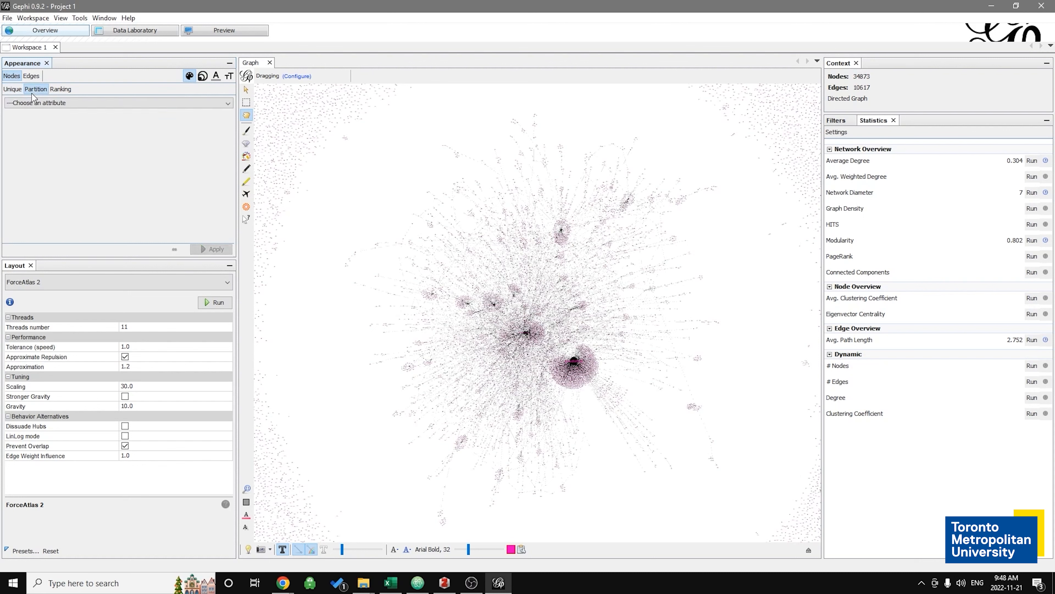
left_click(85, 103)
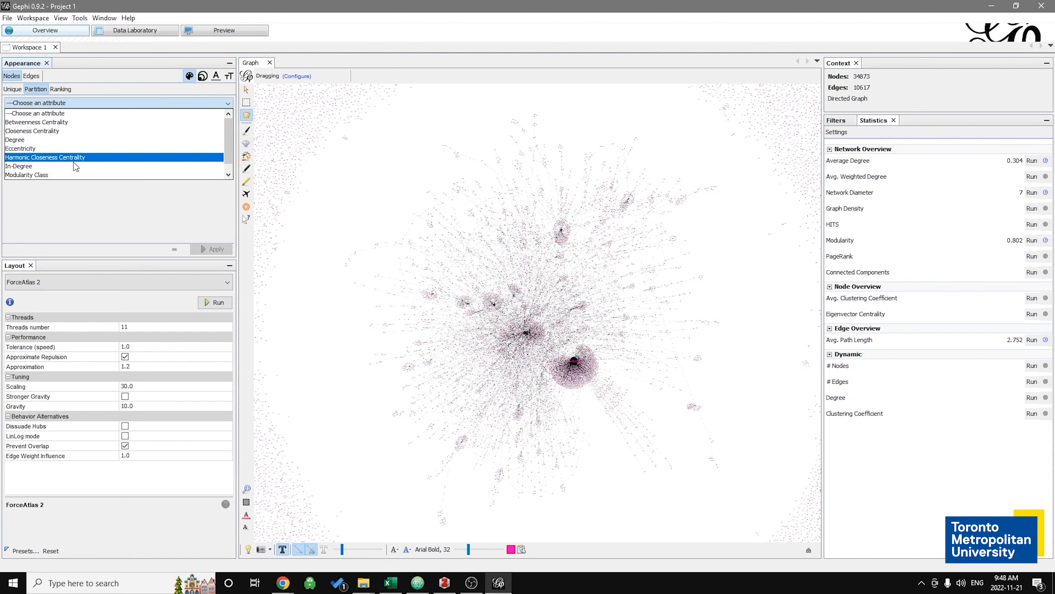
scroll(77, 174, "down", 1)
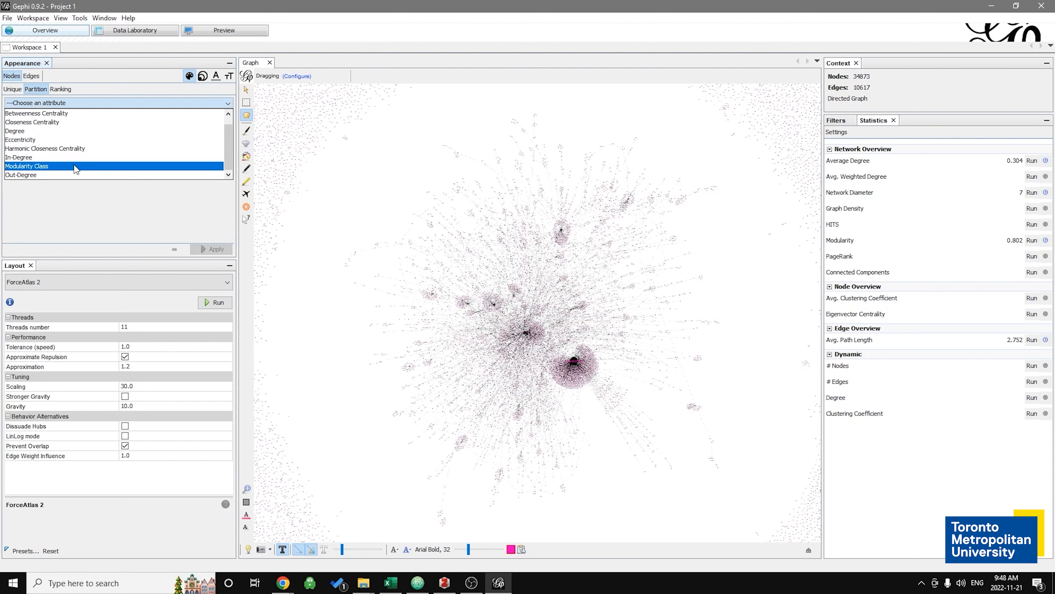
scroll(74, 165, "up", 1)
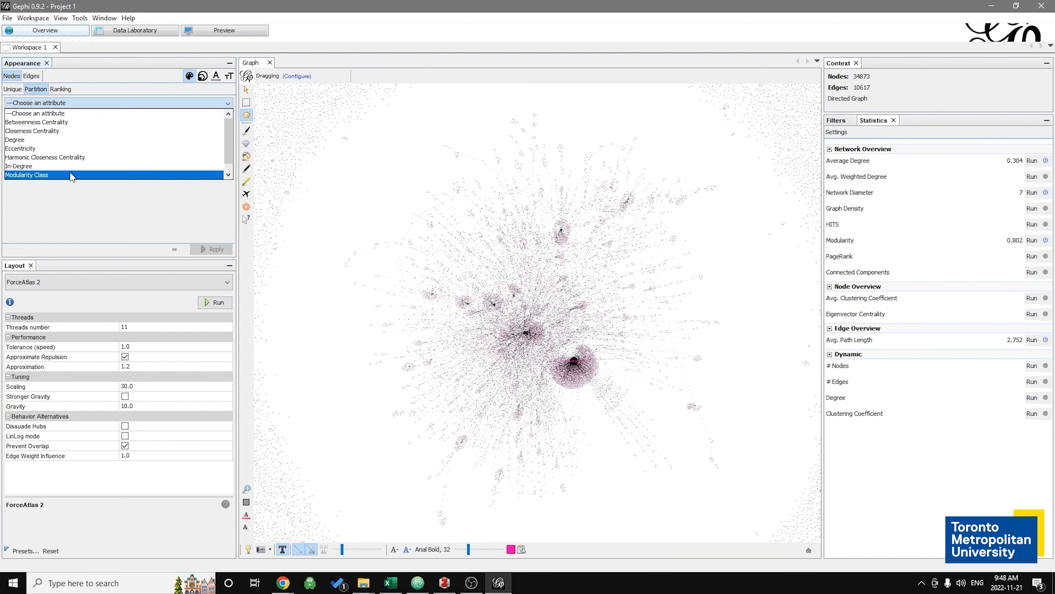
left_click(72, 175)
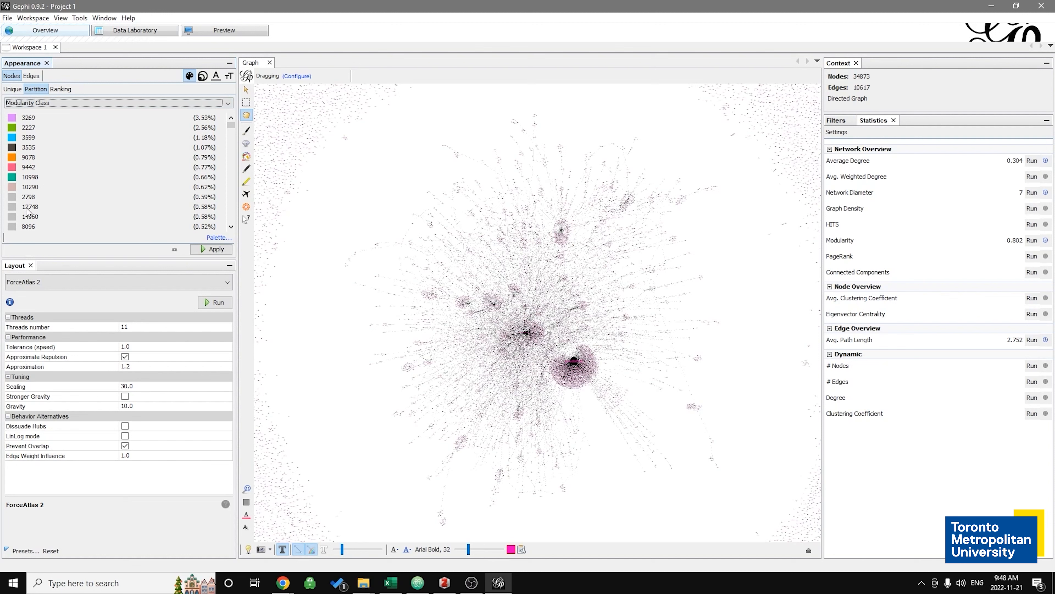
left_click(214, 249)
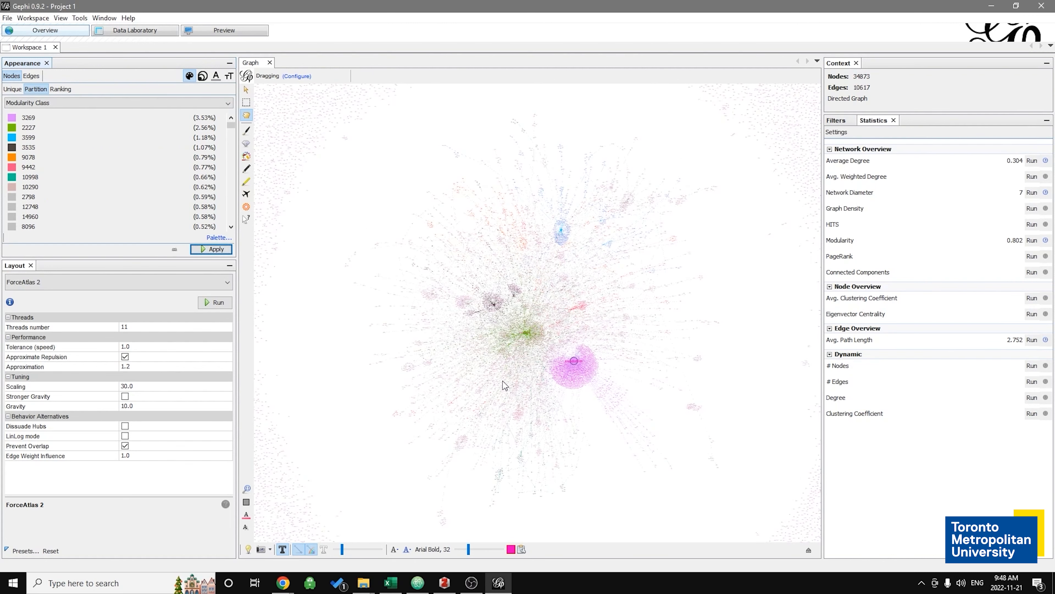
- Examine the green central community and the violet exodofilm community in the coloured network
scroll(503, 385, "up", 6)
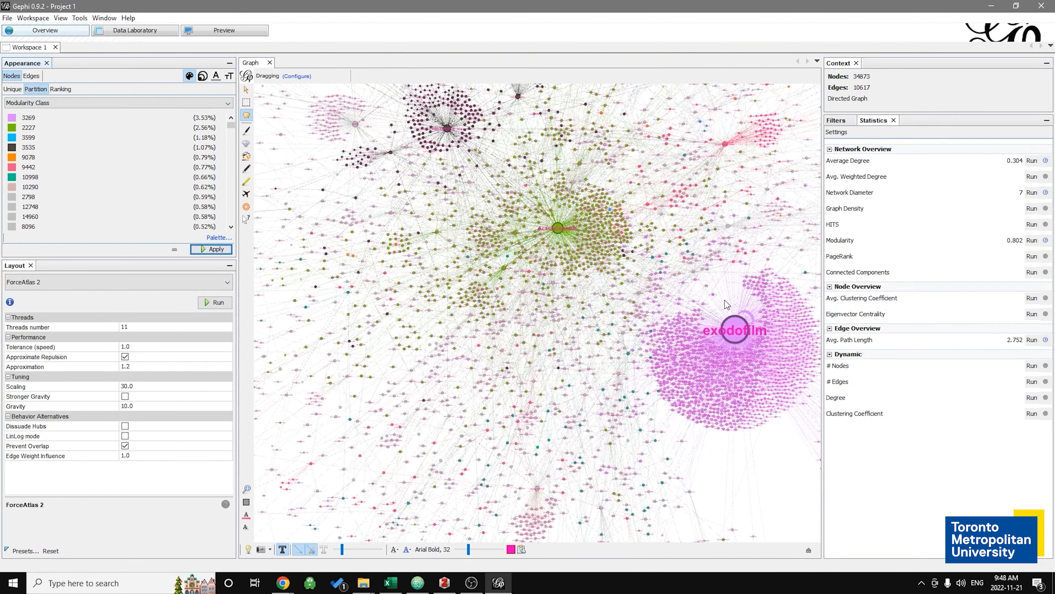
scroll(727, 304, "down", 2)
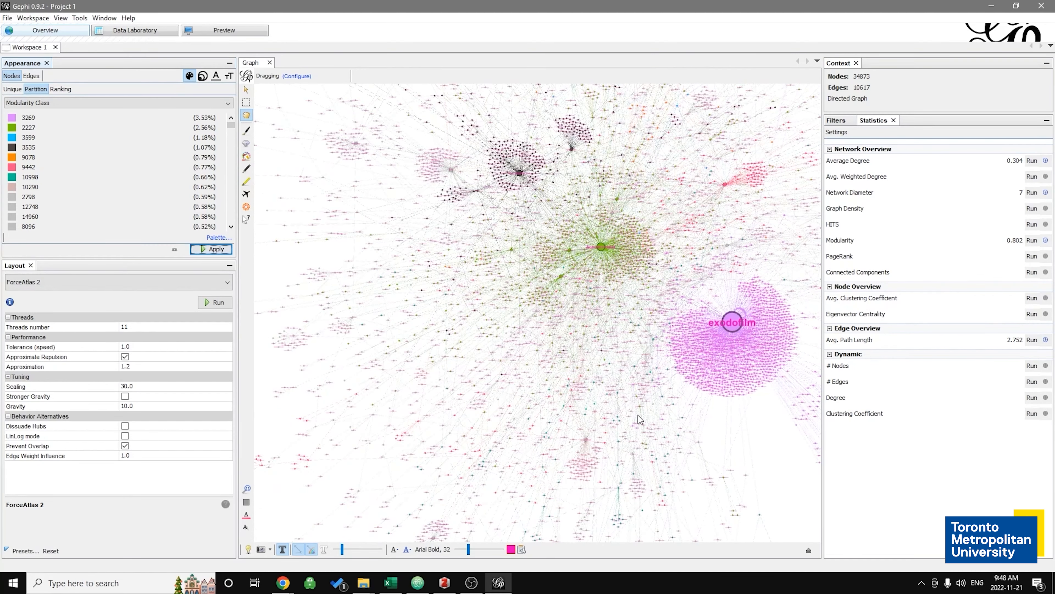
scroll(732, 349, "up", 3)
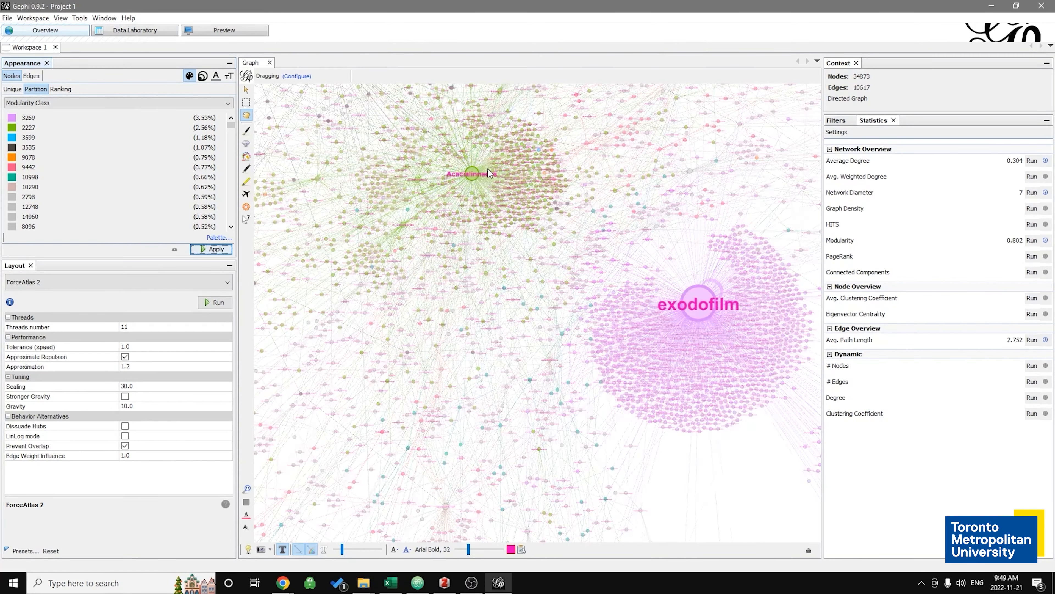
scroll(498, 249, "down", 5)
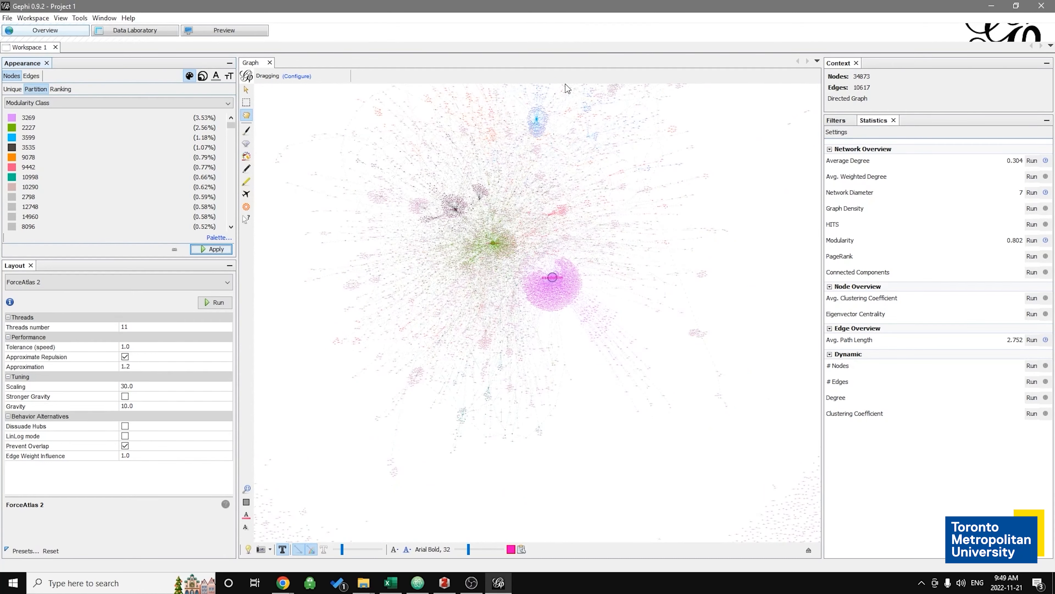
- Inspect the blue community's hub and how its nodes spread among the neighbouring communities
scroll(539, 193, "up", 3)
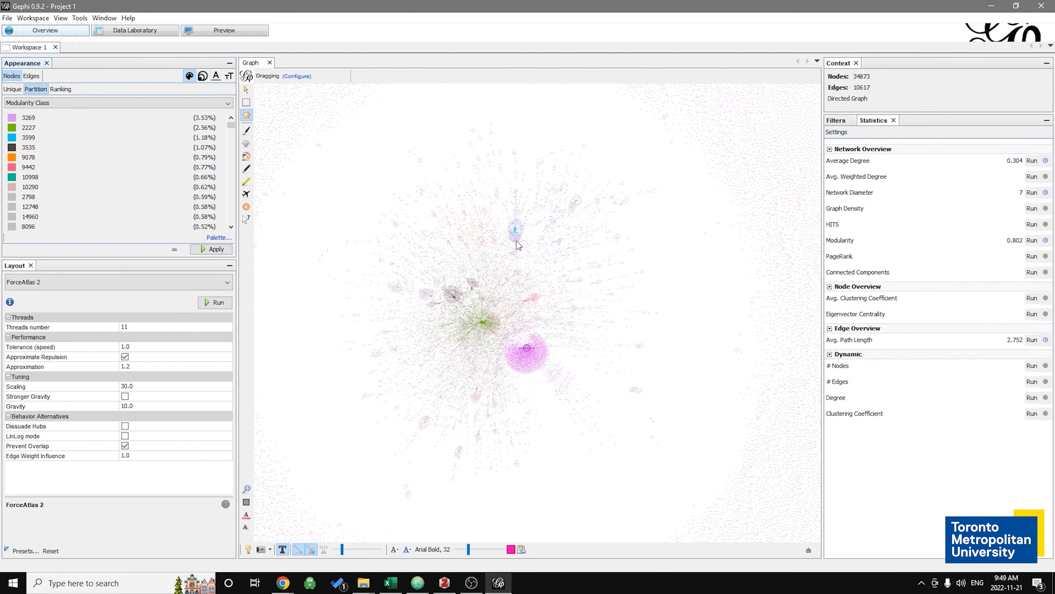
scroll(515, 241, "up", 6)
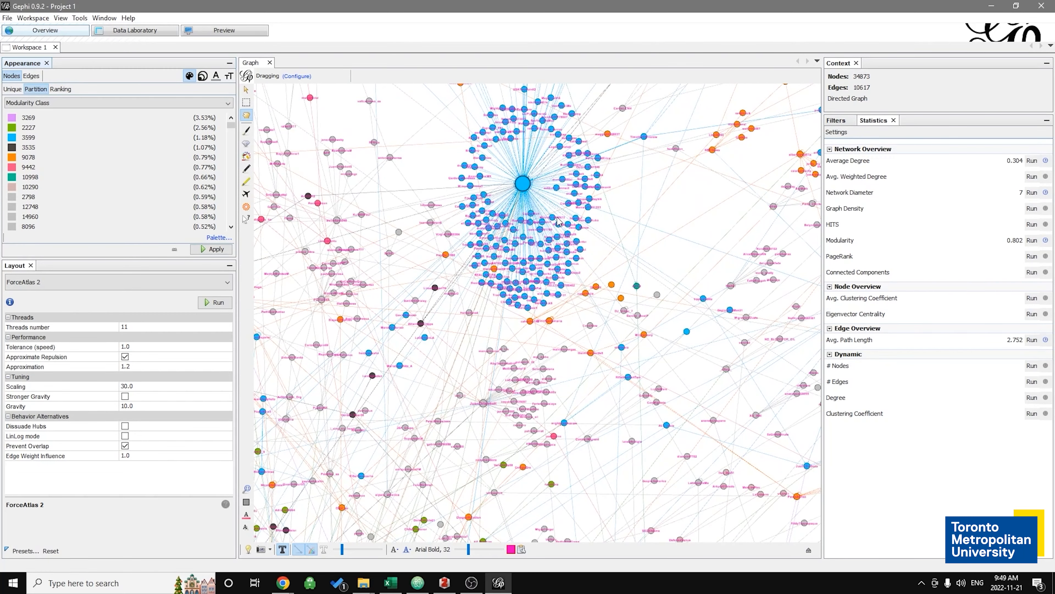
scroll(495, 277, "down", 1)
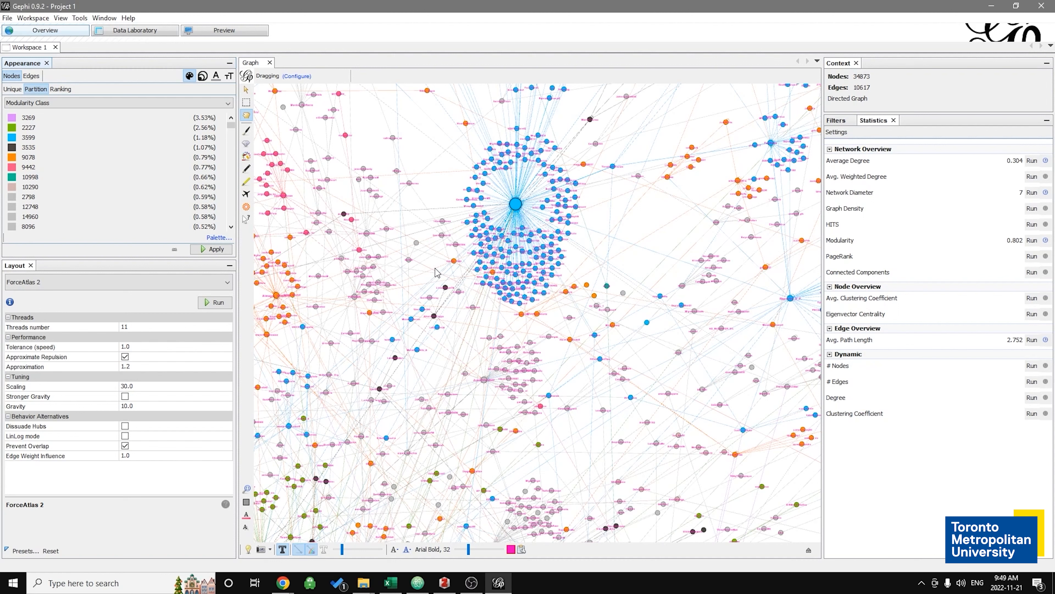
scroll(492, 356, "down", 1)
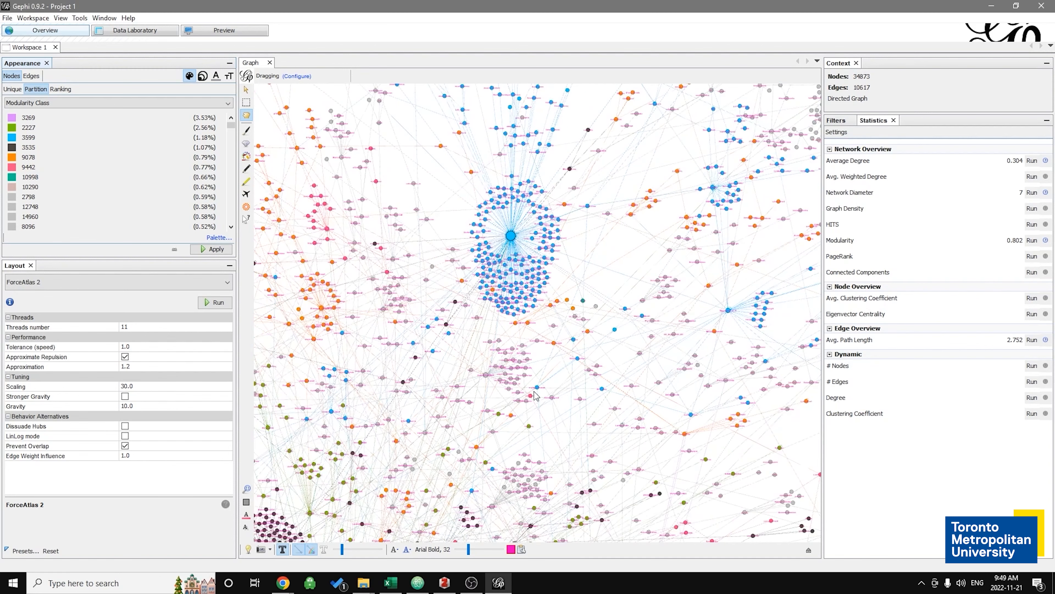
scroll(561, 411, "down", 4)
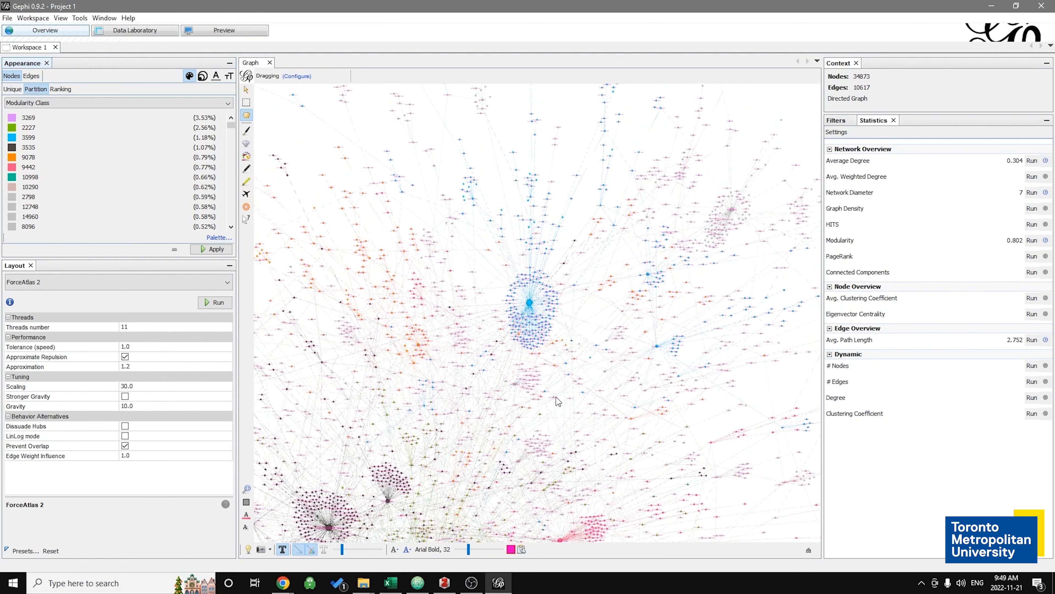
- Compare the violet exodofilm community and its outlying nodes with the dark and green communities around the centre
left_click_drag(544, 321, 573, 333)
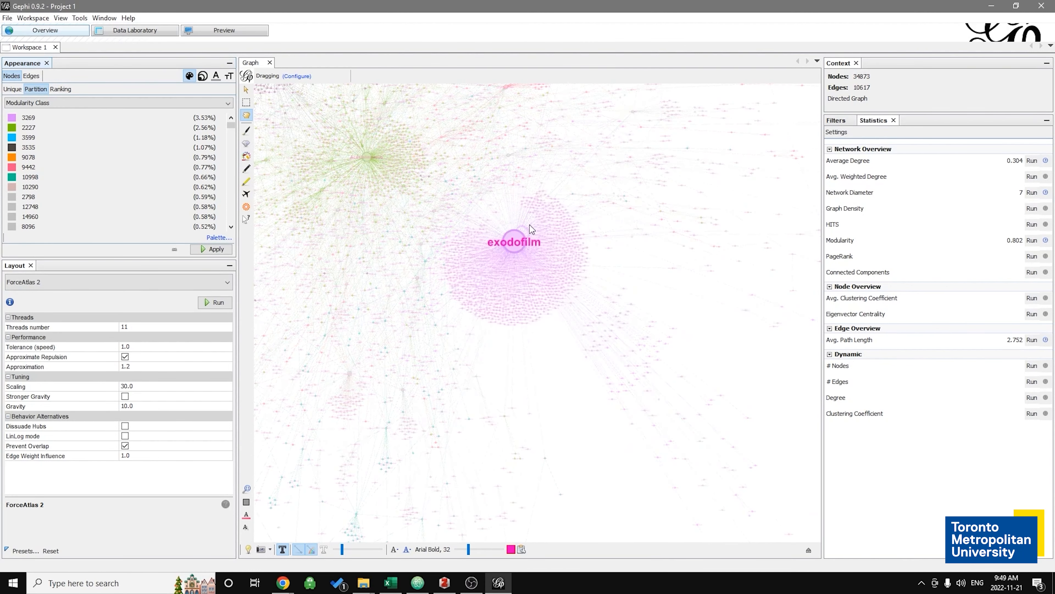
scroll(515, 256, "up", 2)
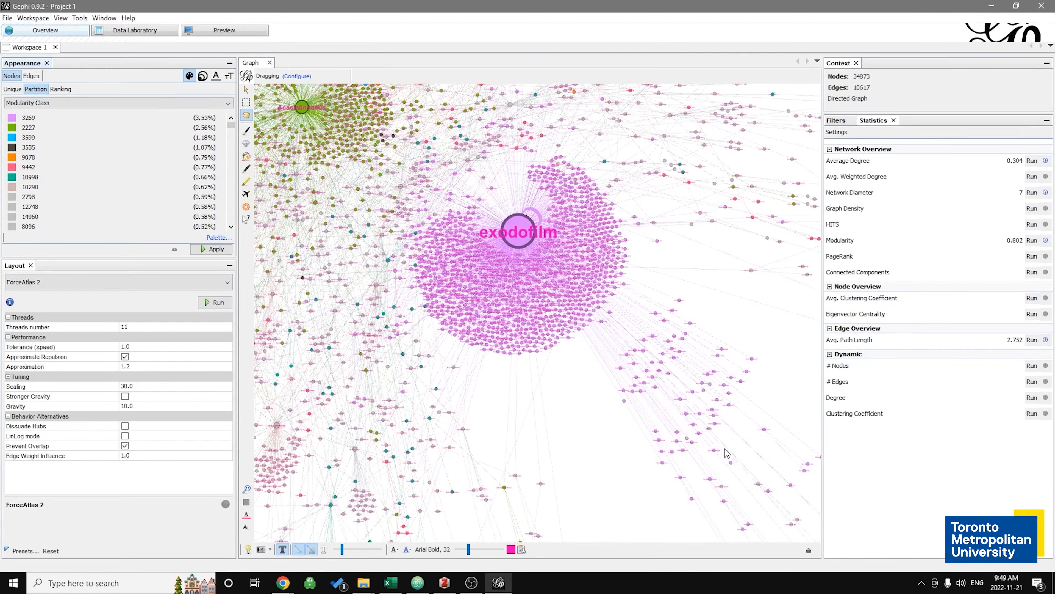
scroll(585, 395, "down", 5)
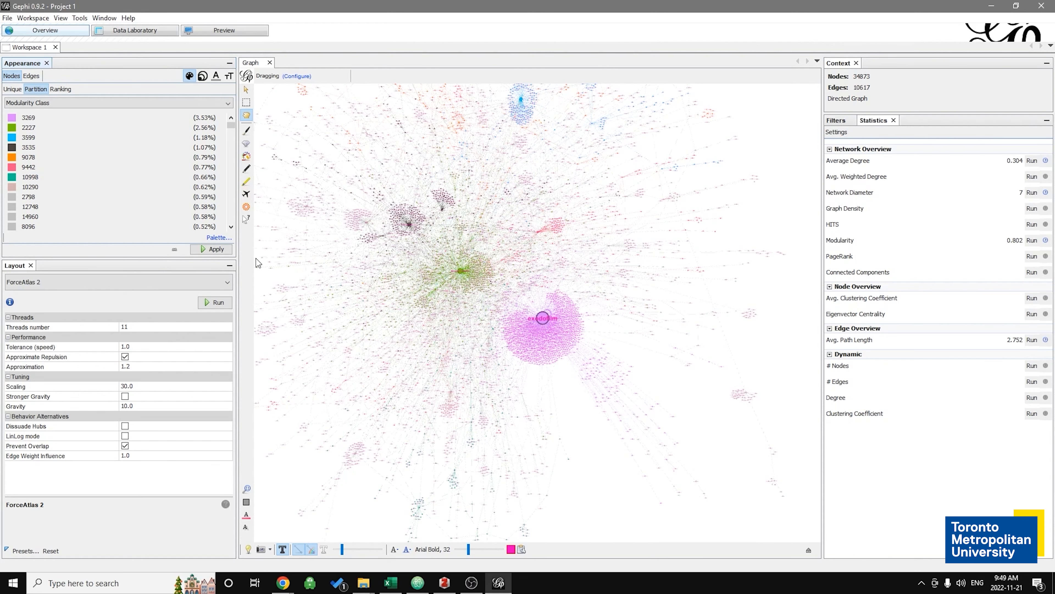
scroll(452, 261, "up", 5)
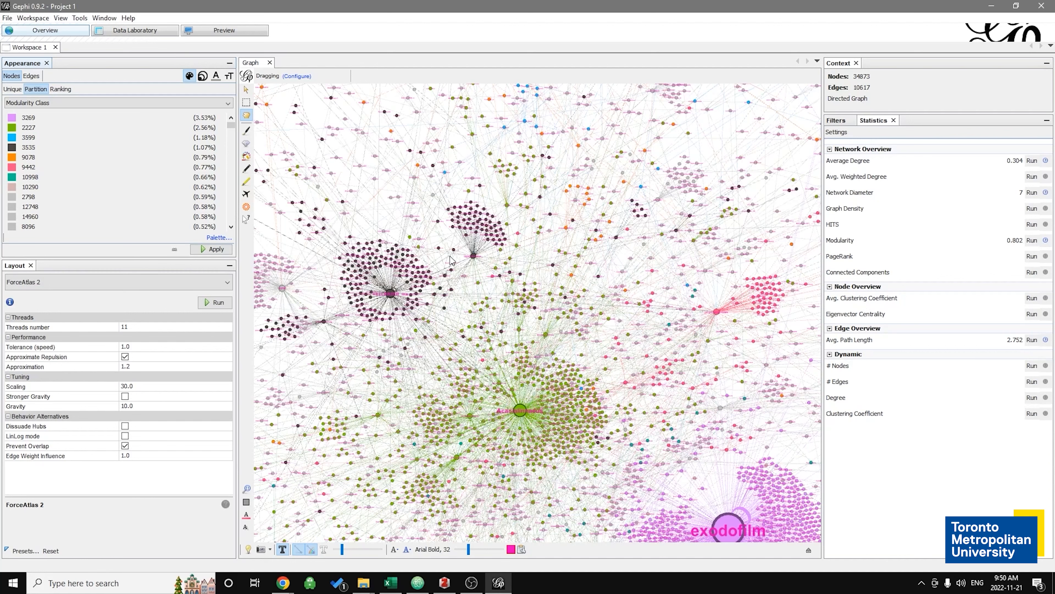
scroll(504, 278, "down", 5)
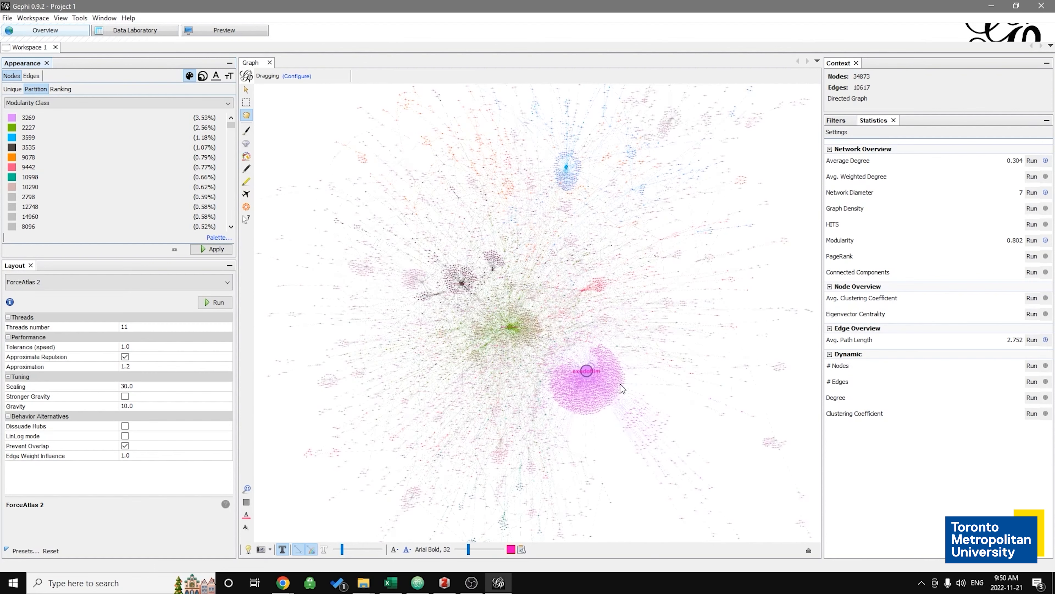
scroll(591, 391, "up", 3)
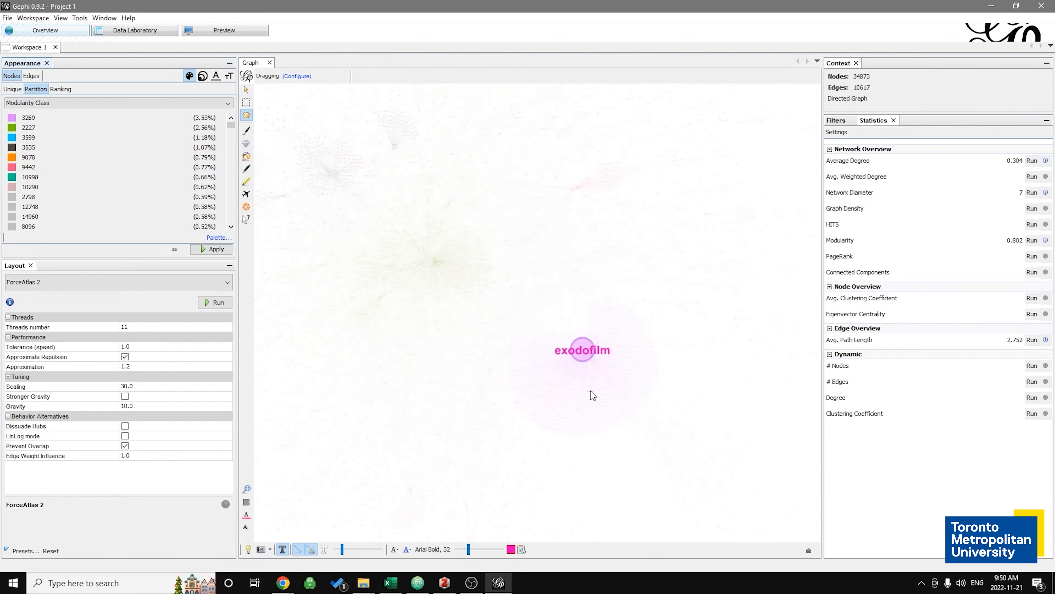
scroll(586, 374, "up", 3)
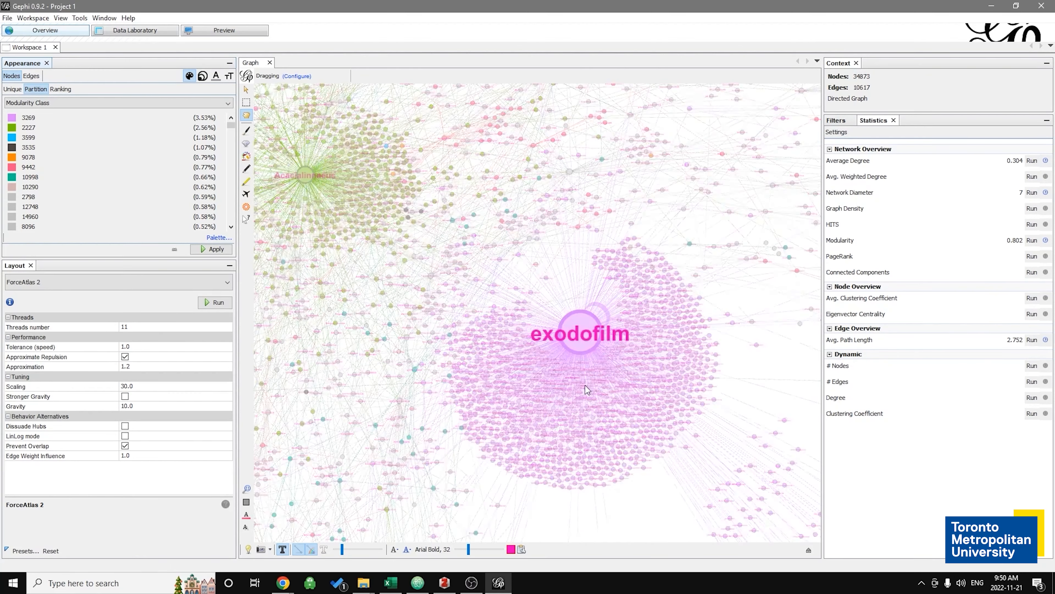